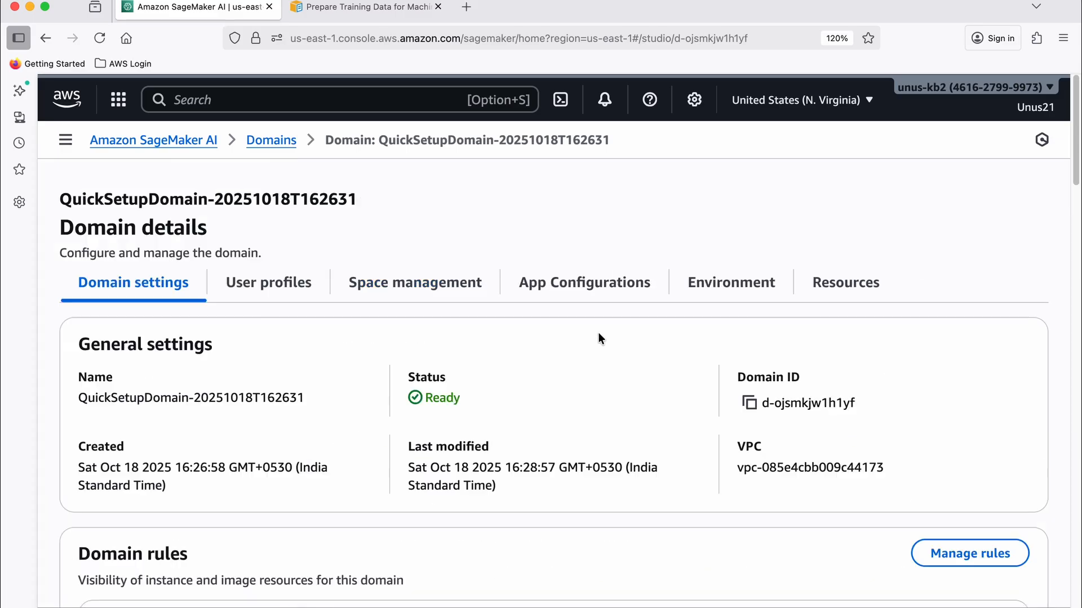
Step: Open the default user profile of the domain and examine its execution role
click(266, 283)
scroll(446, 543, down, 1)
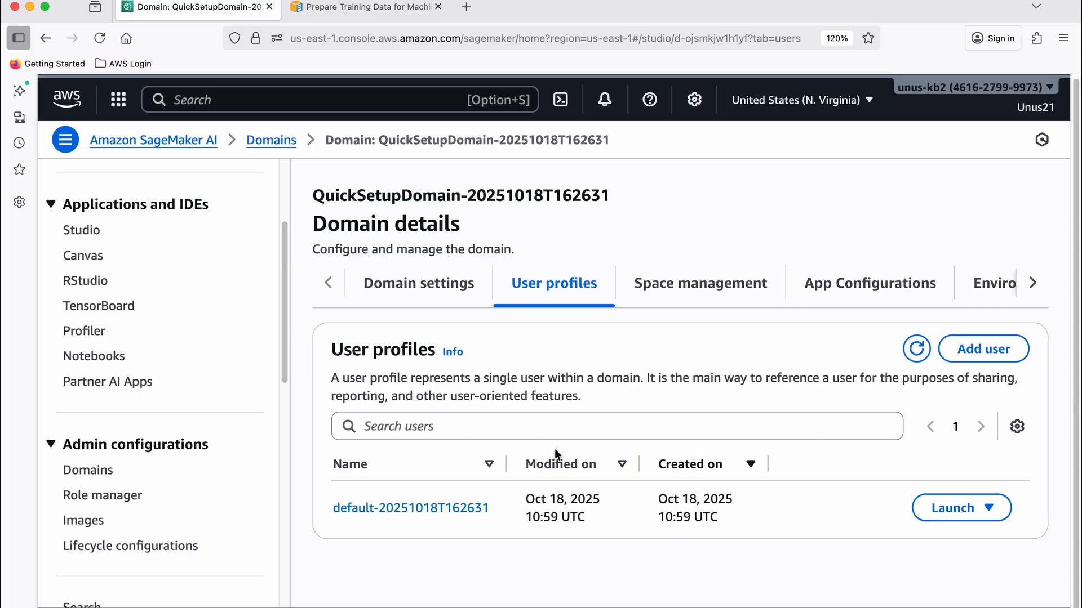
click(447, 509)
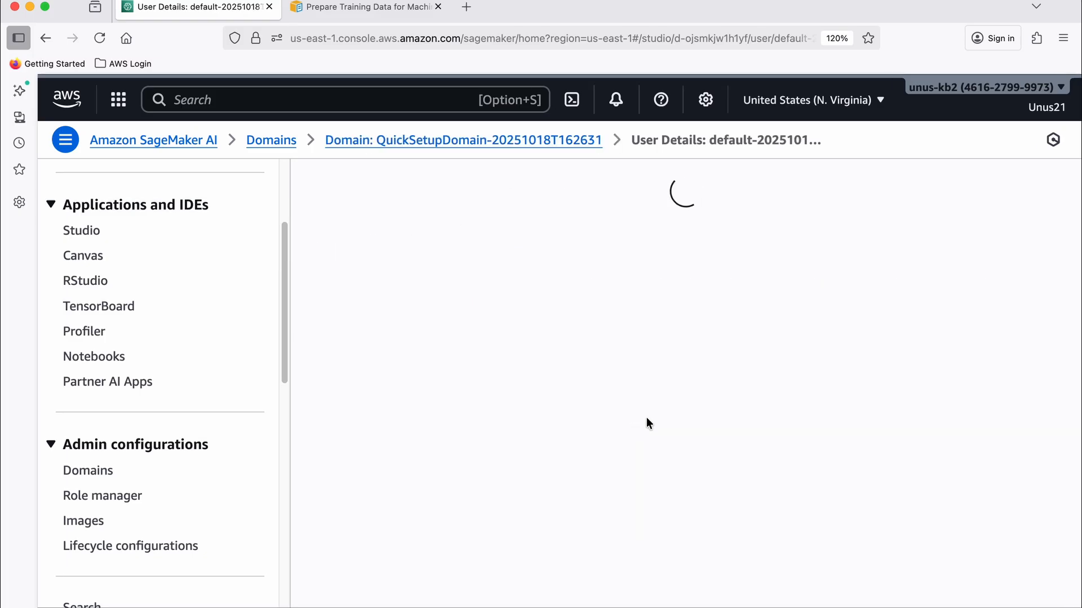
scroll(646, 418, down, 1)
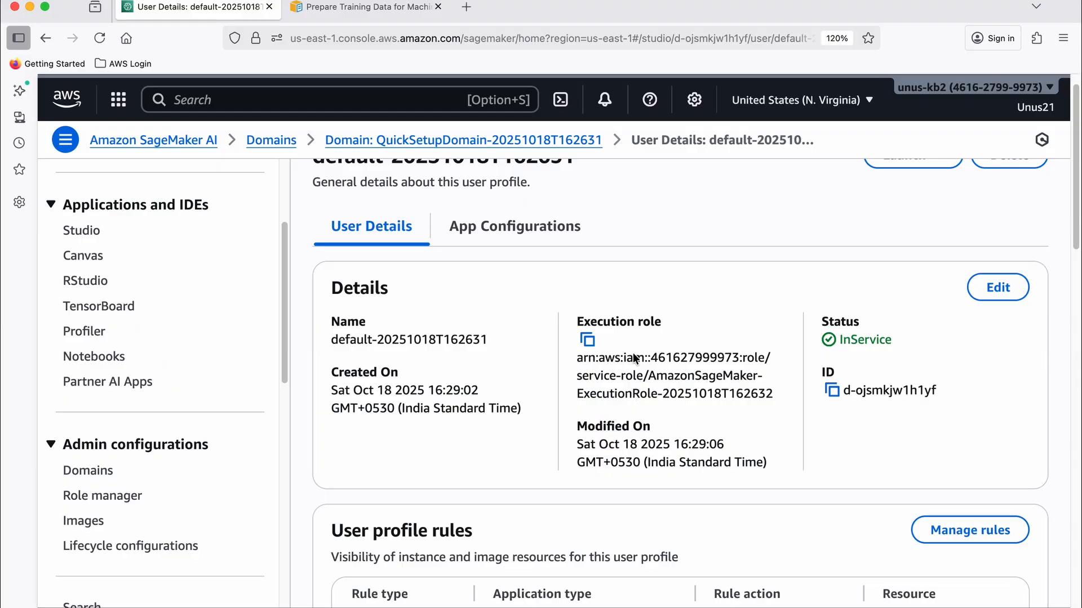
drag(658, 376, 773, 392)
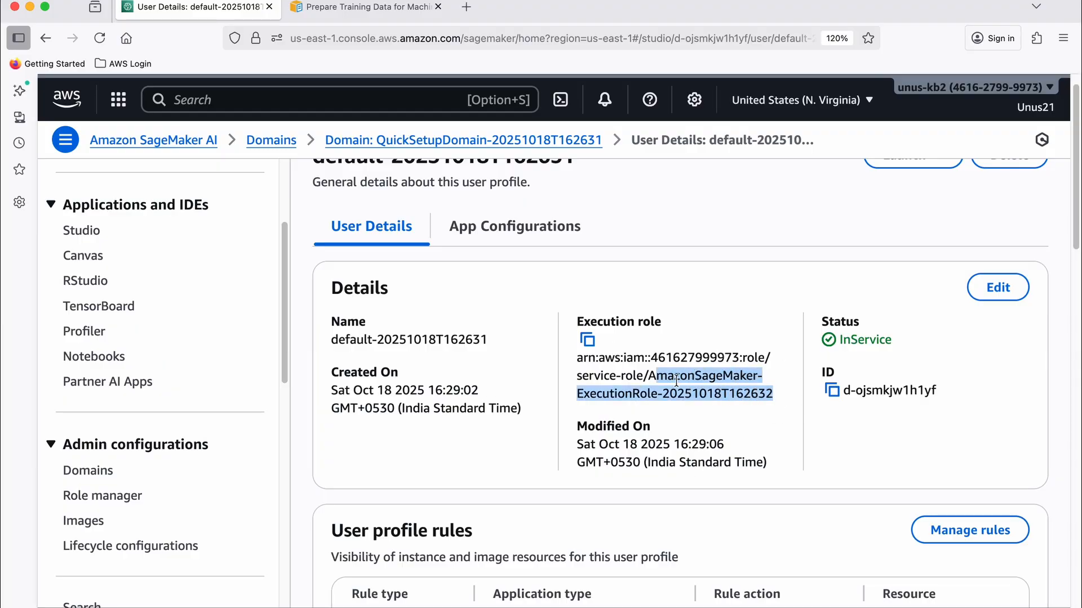
click(664, 380)
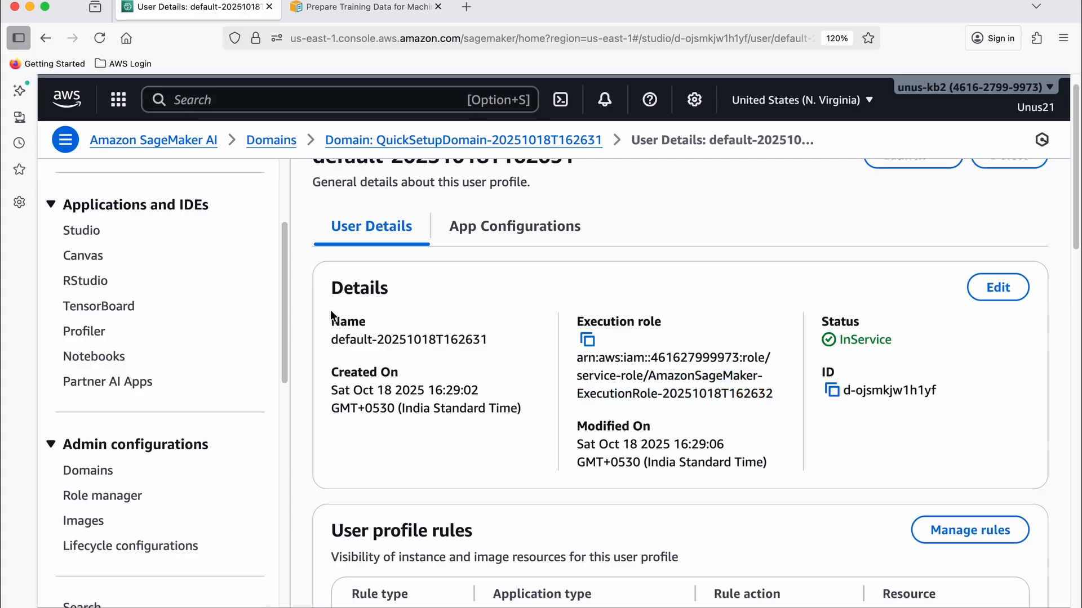
Step: Launch SageMaker Studio and skip the welcome tour
click(81, 231)
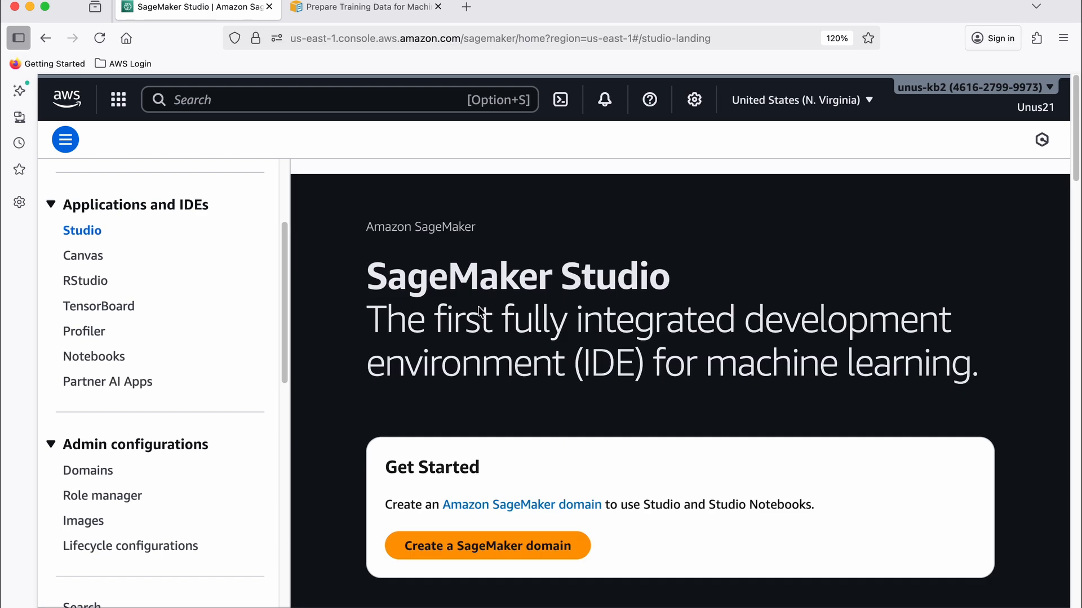
scroll(566, 453, down, 2)
click(458, 458)
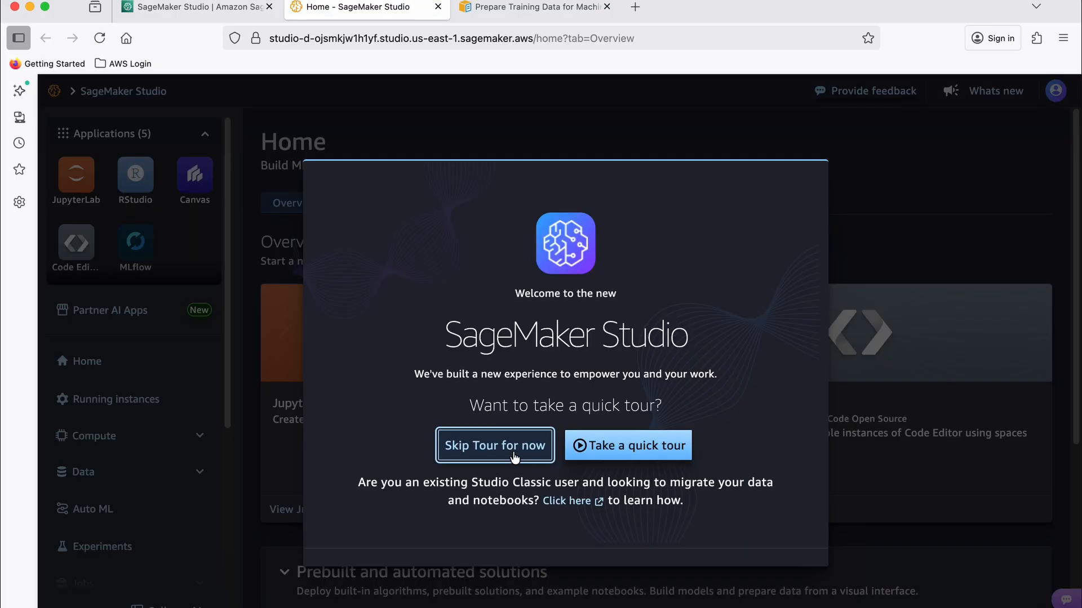
click(504, 455)
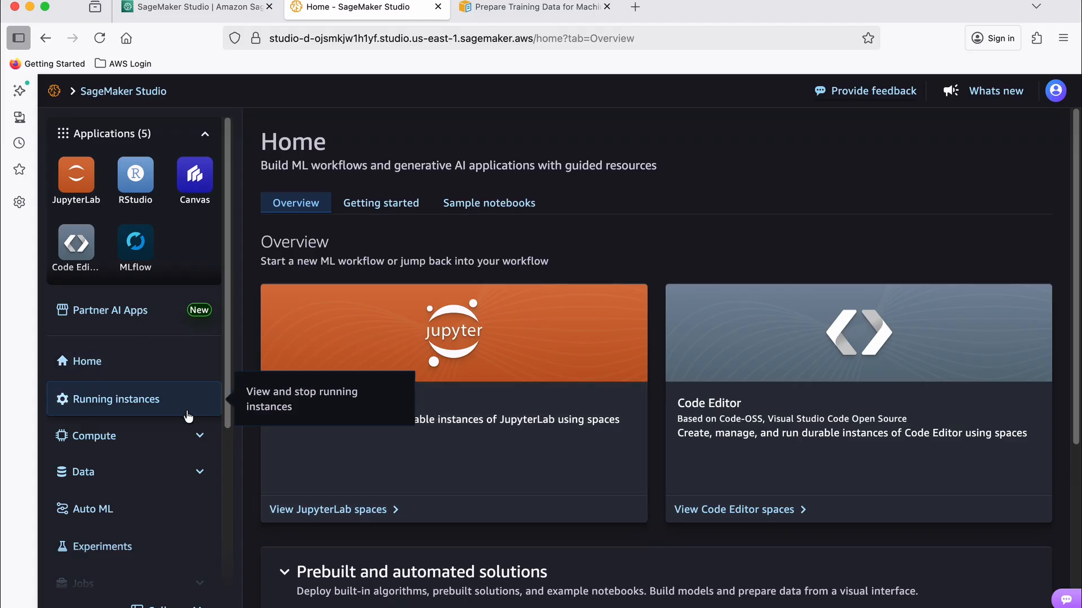
Step: Go to Data Wrangler in SageMaker Studio and open it in Canvas
click(86, 476)
scroll(145, 462, down, 3)
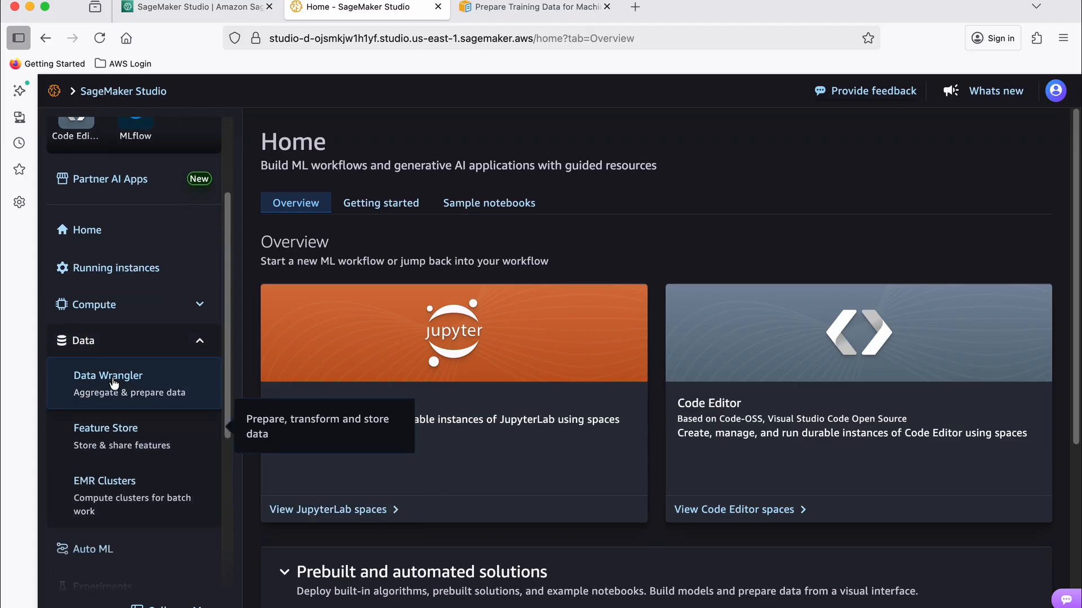
click(114, 383)
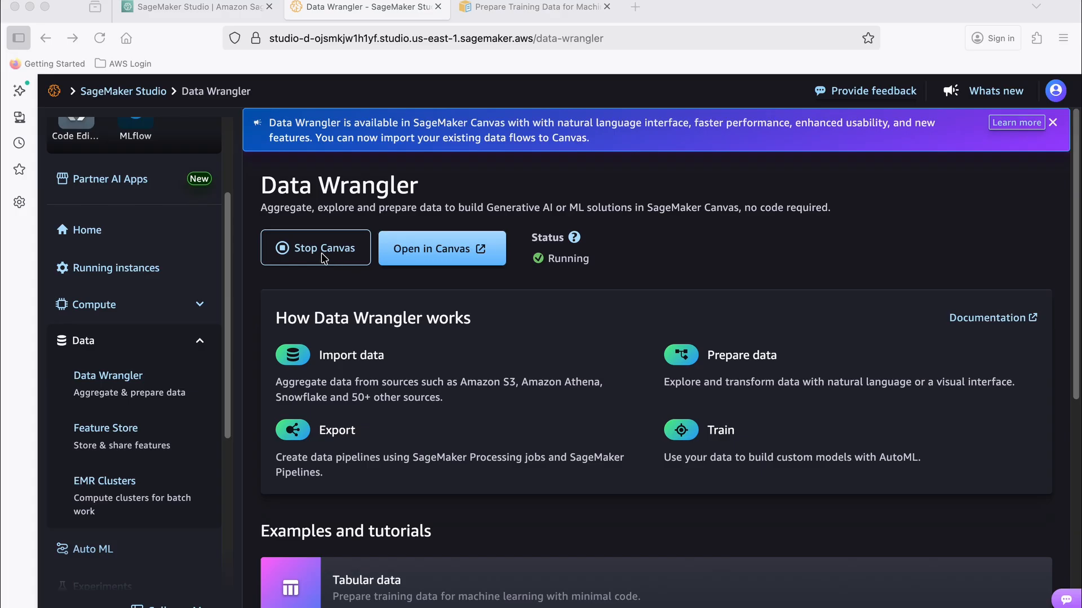
click(443, 249)
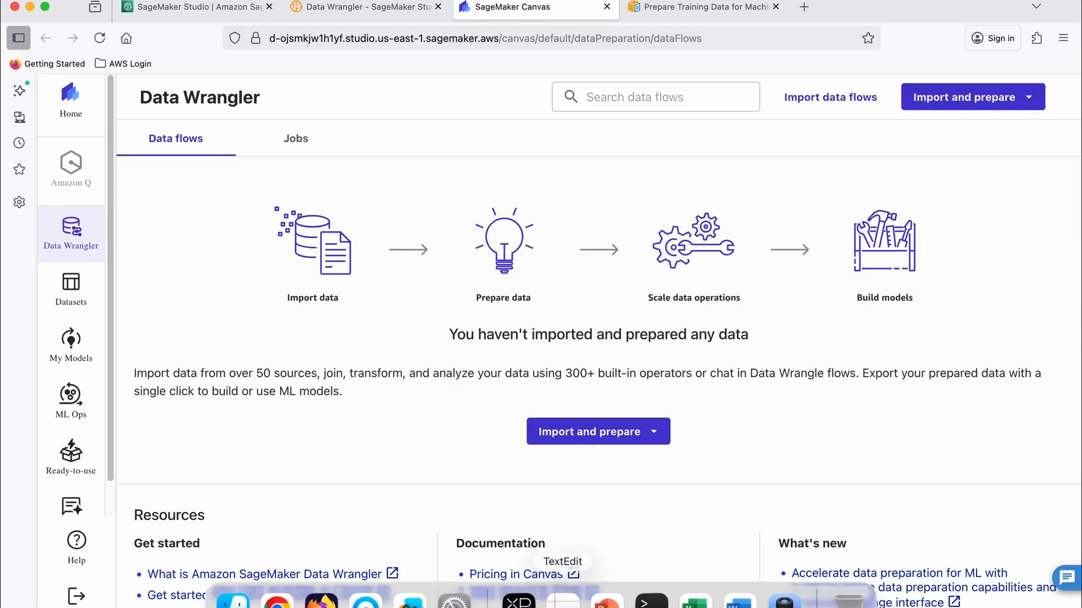
Step: Switch to Excel and examine the column headers of kaggle_brazil_houses_rental_data, from area through furniture to hoa (R$)
click(692, 593)
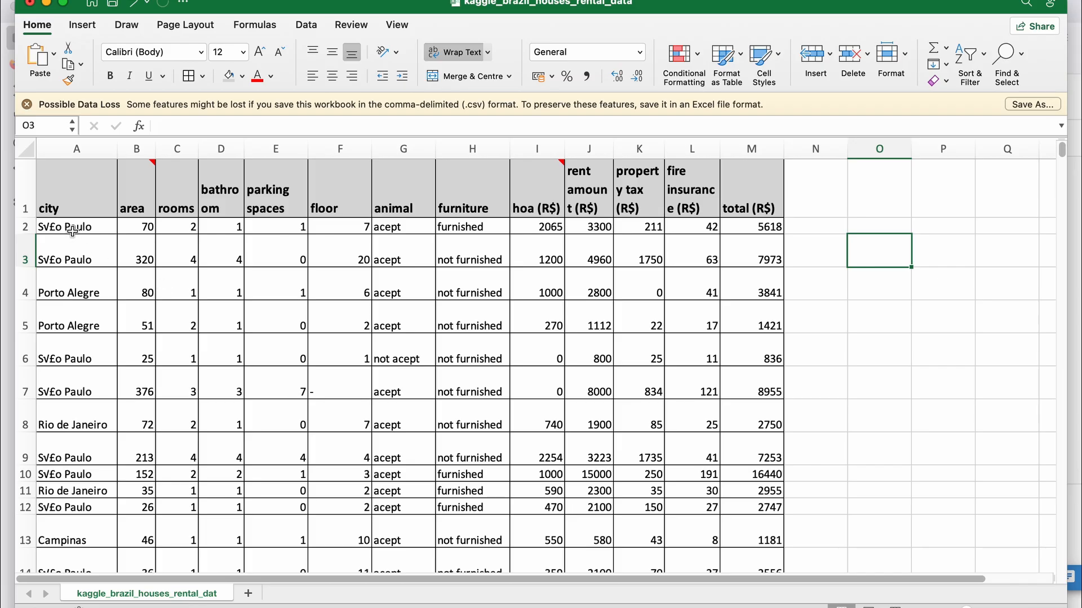
click(138, 216)
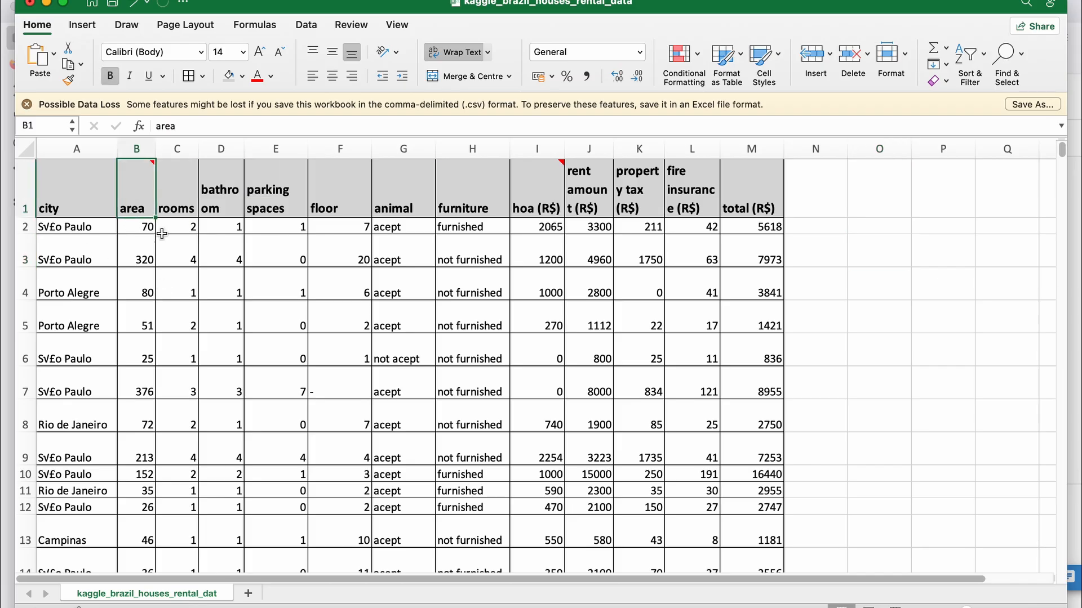
click(225, 205)
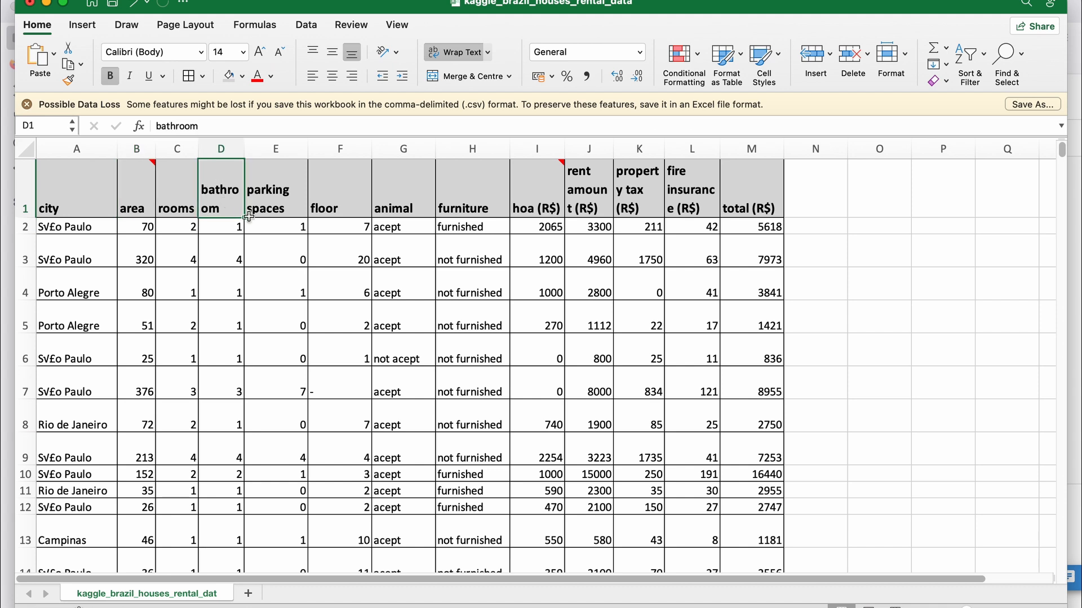
click(276, 212)
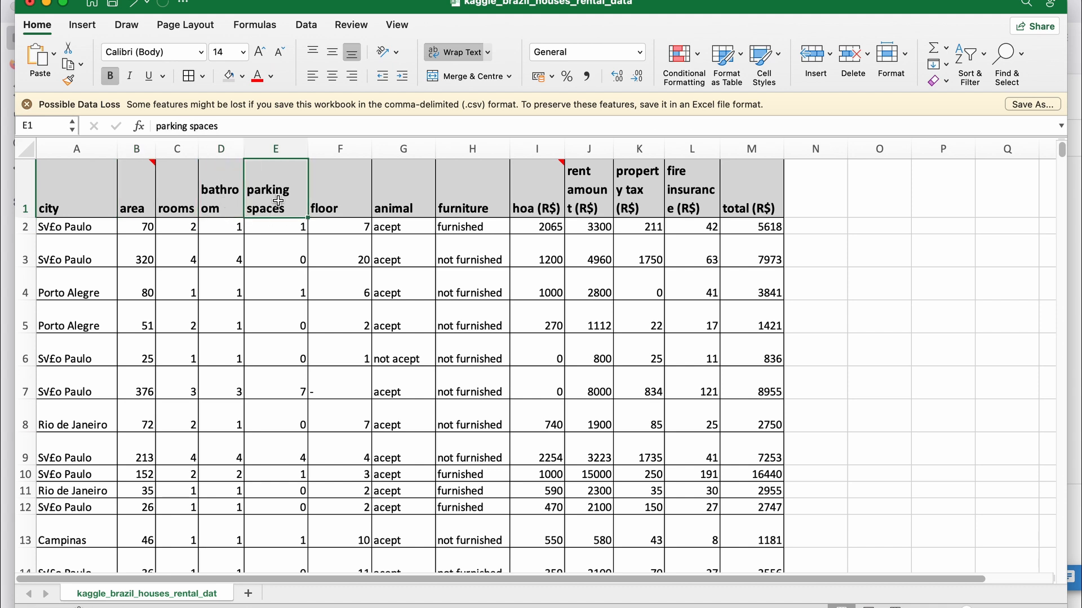
click(338, 210)
click(401, 205)
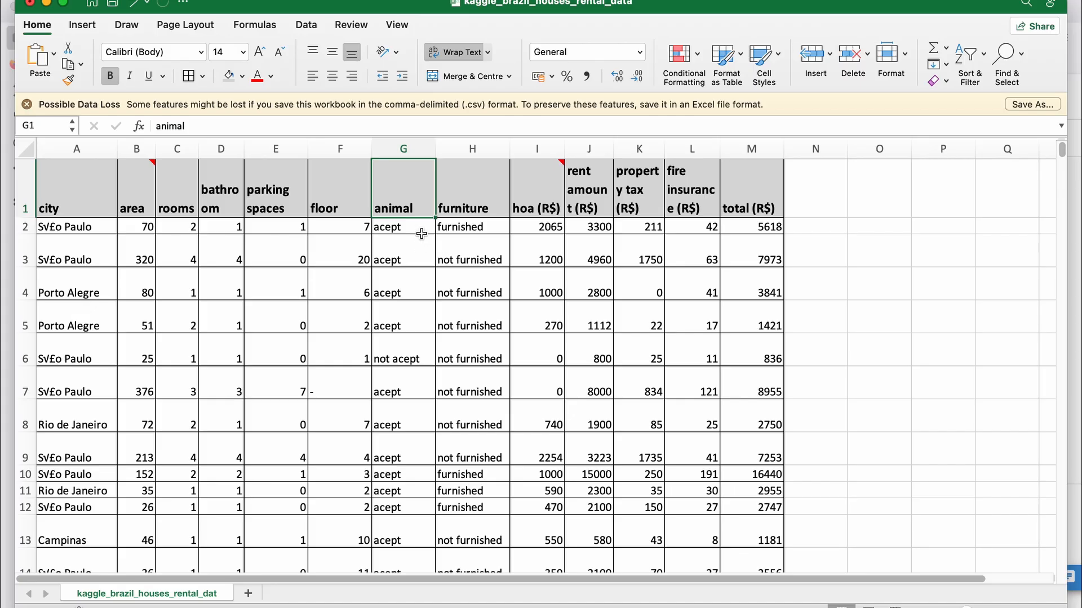
key(Right)
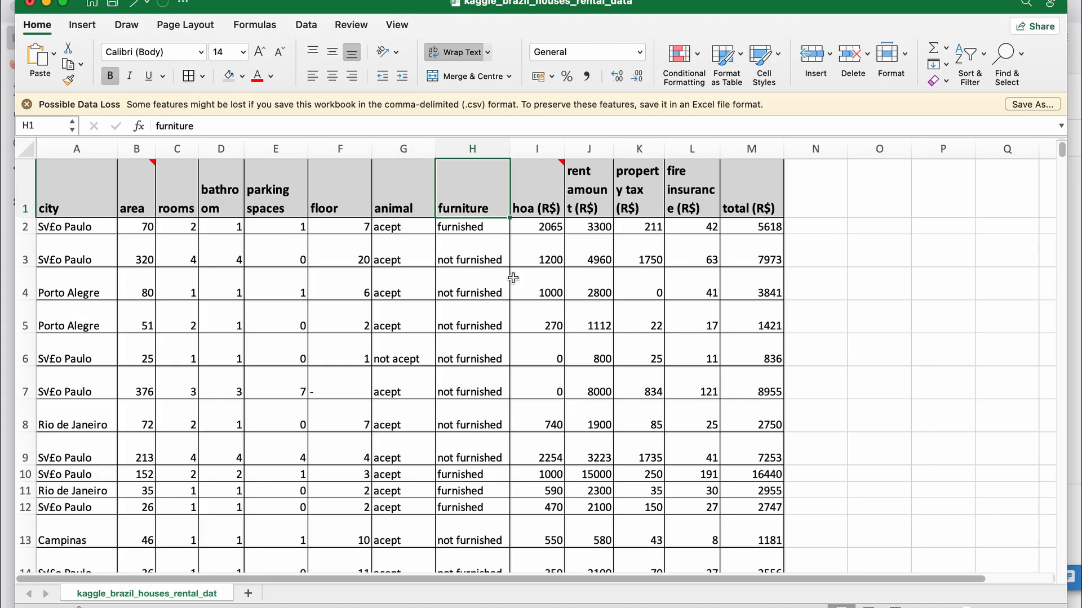
click(536, 203)
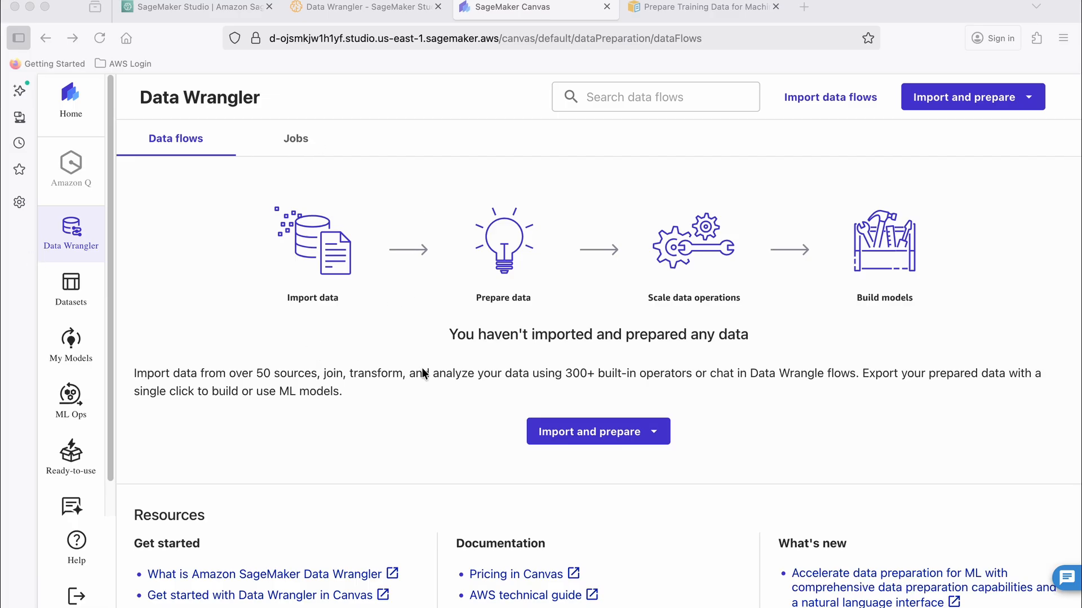
Step: In SageMaker Canvas, start a tabular data import and choose Amazon S3 as the data source
click(654, 435)
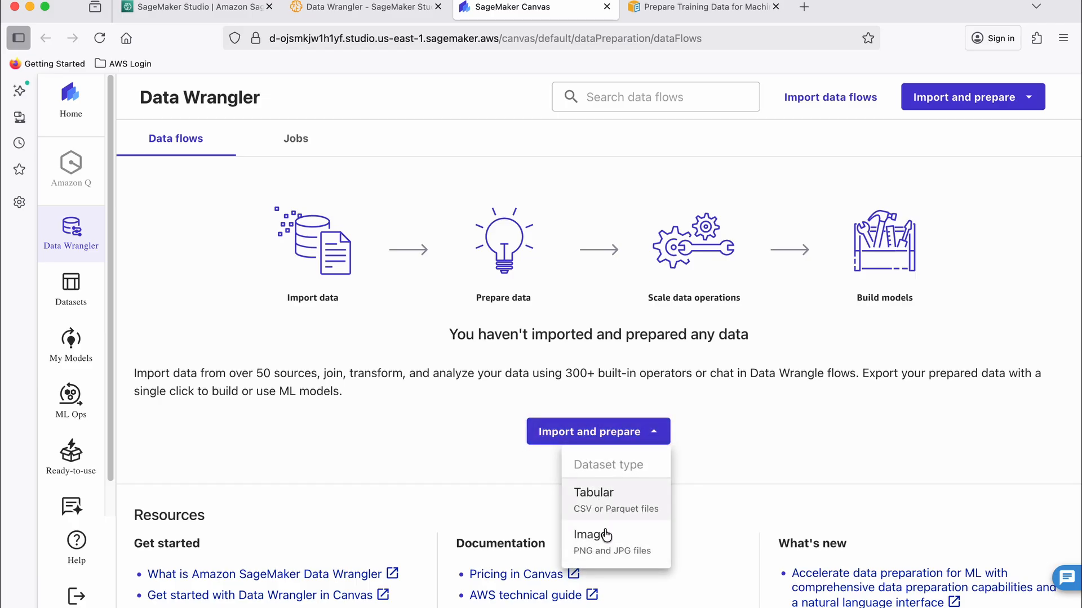
click(572, 491)
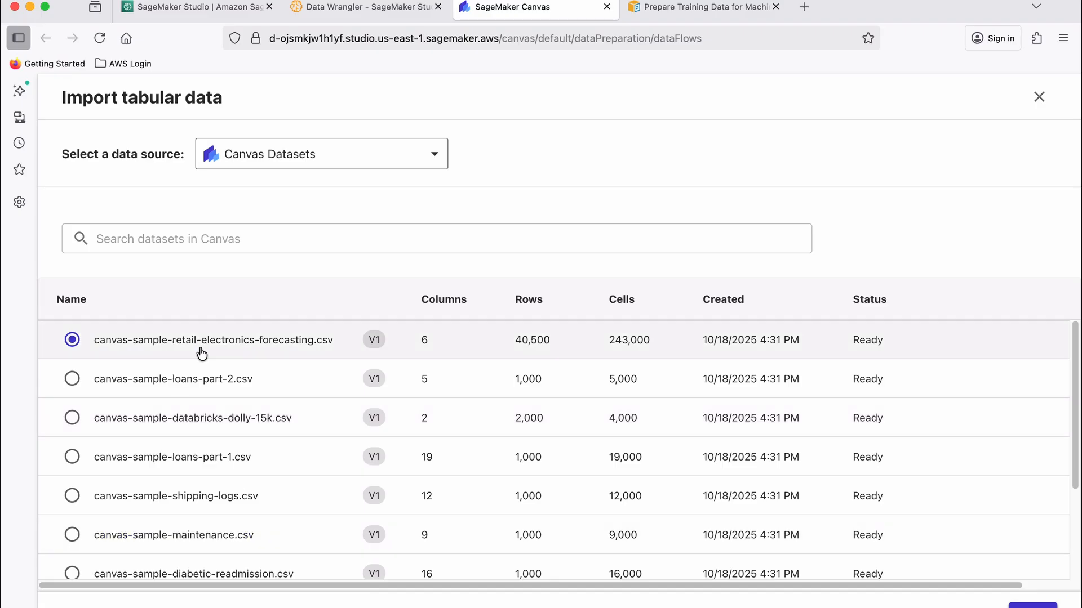
scroll(157, 431, down, 3)
scroll(158, 430, up, 3)
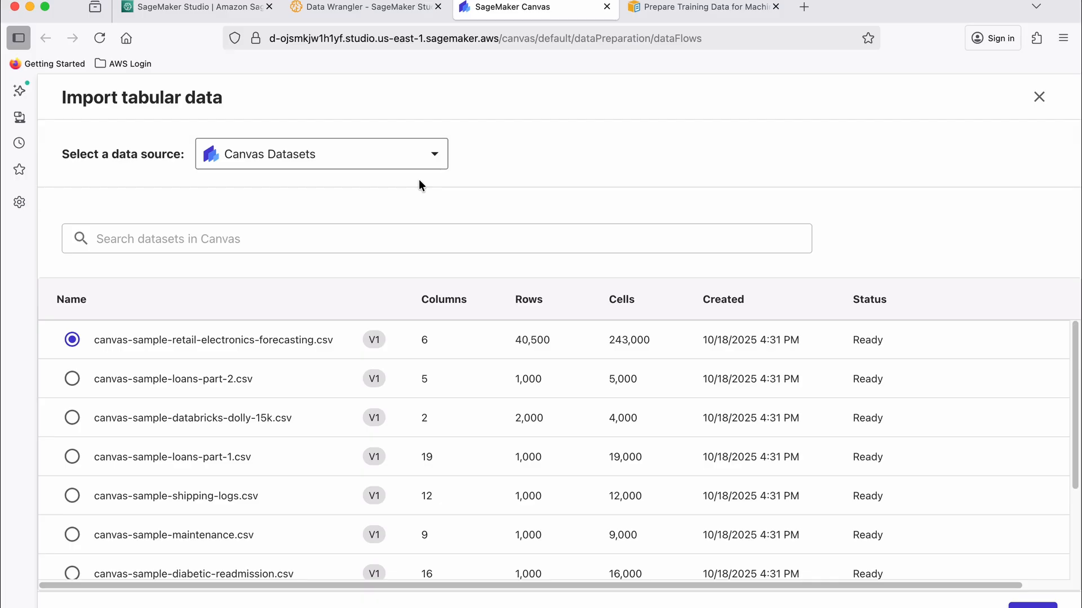
click(438, 161)
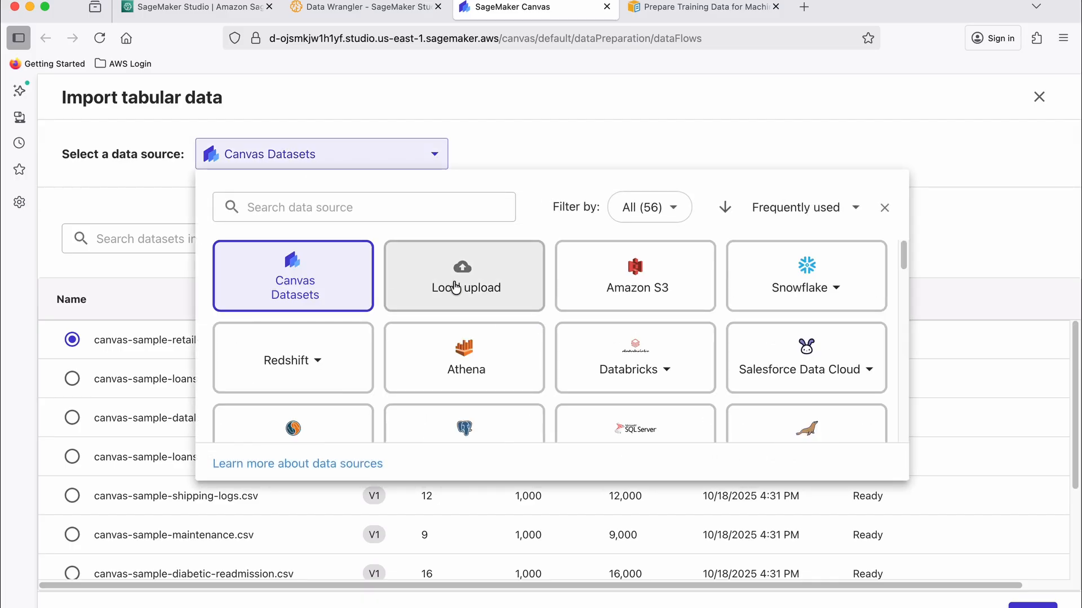
click(639, 288)
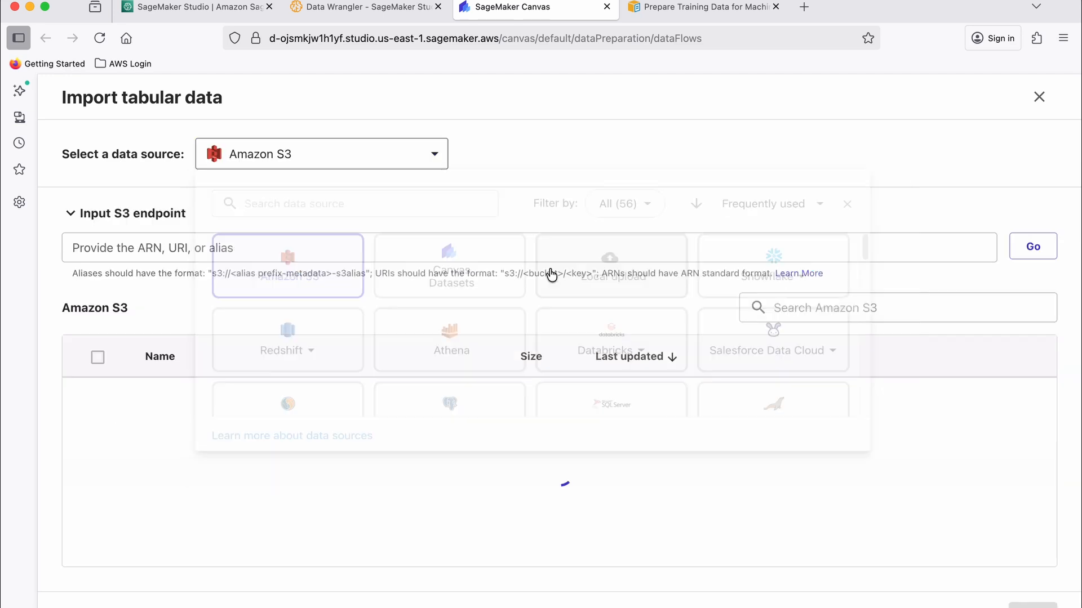
Step: Load s3://sagemaker-sample-files/datasets/tabular/brazil_houses/kaggle_brazil_houses_rental_data.csv as the S3 endpoint, select the CSV file and continue to its preview
click(145, 247)
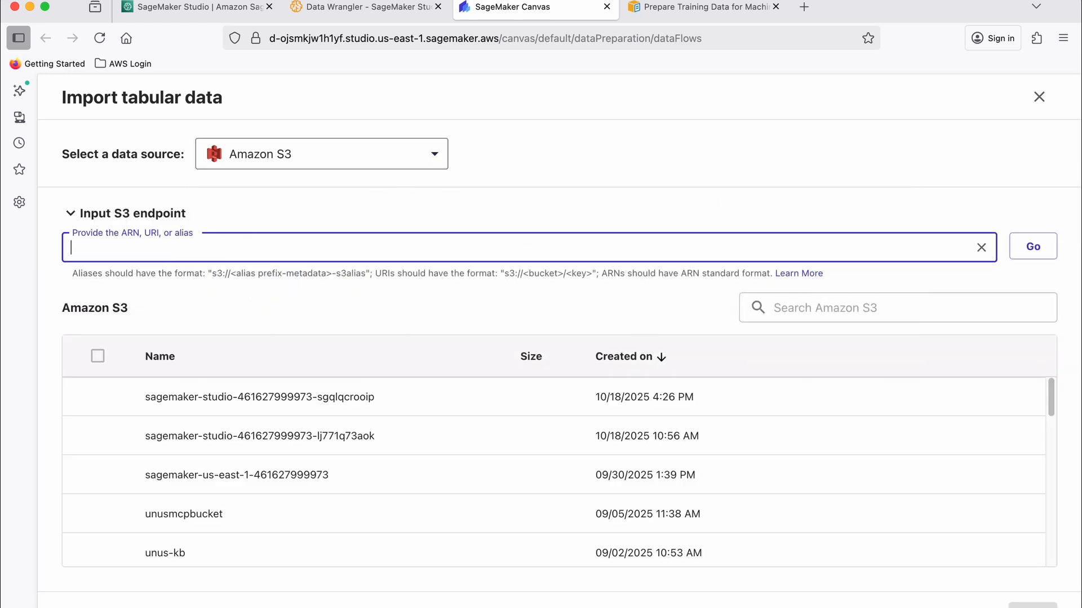
key(super+Tab)
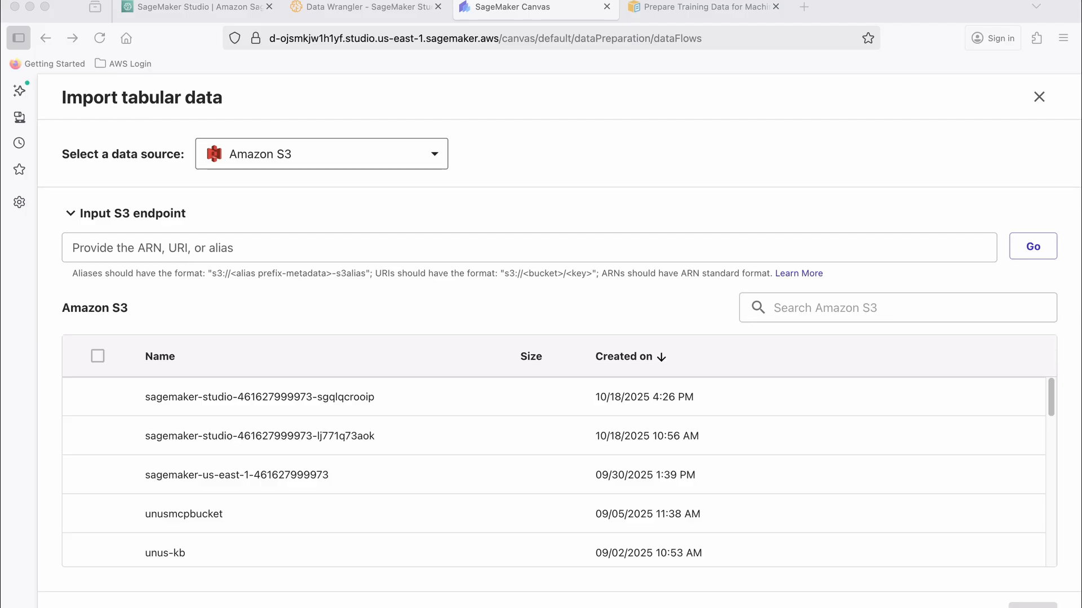
click(129, 257)
text(s3://sagemaker-sample-files/datasets/tabular/brazil_houses/kaggle_brazil_houses_rental_data.csv)
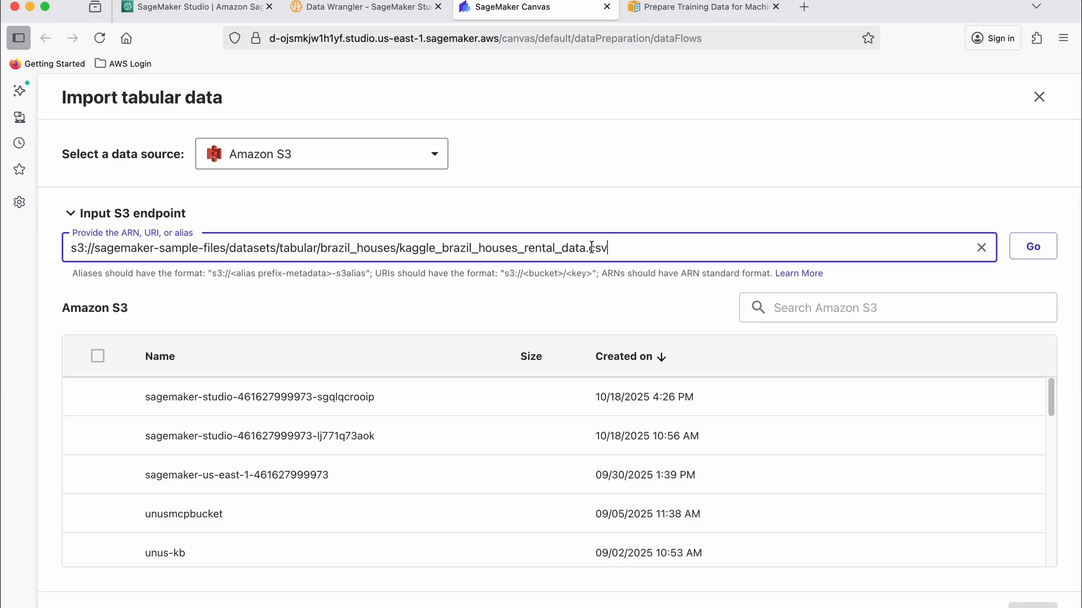
click(1032, 248)
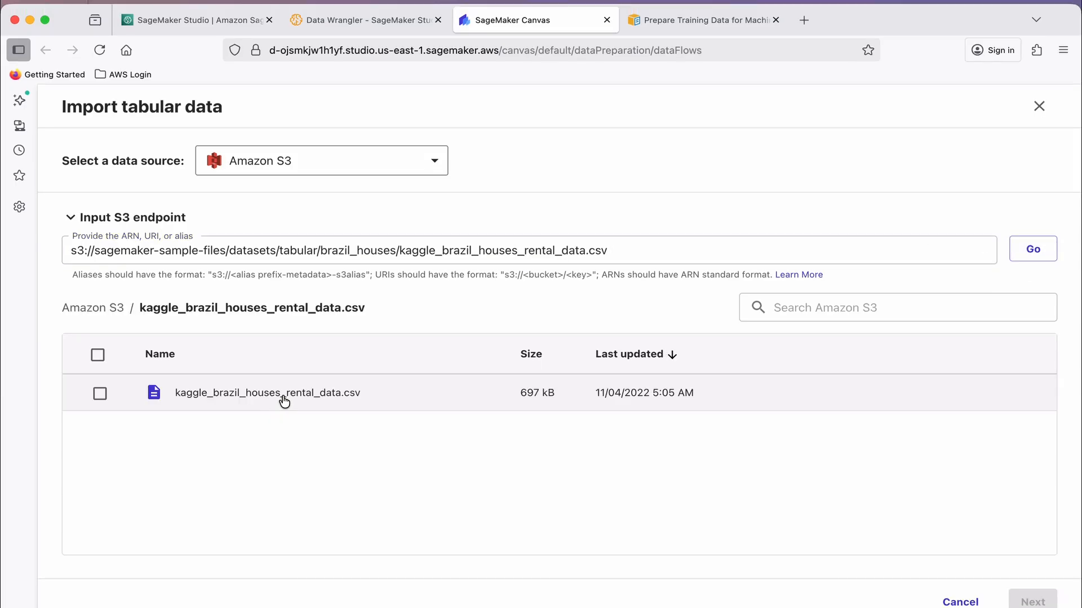
click(101, 394)
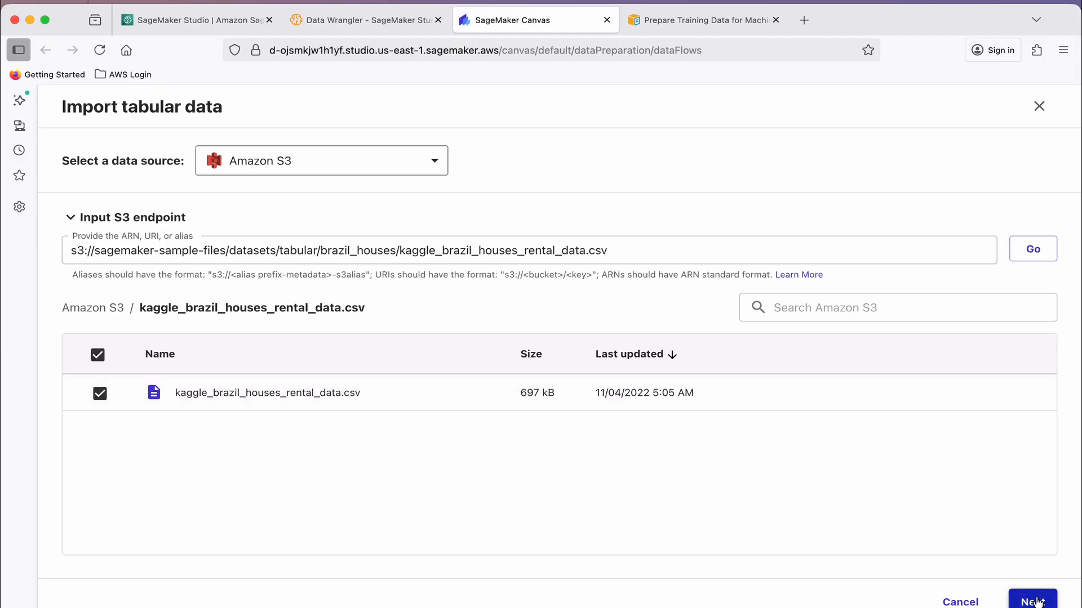
click(1032, 601)
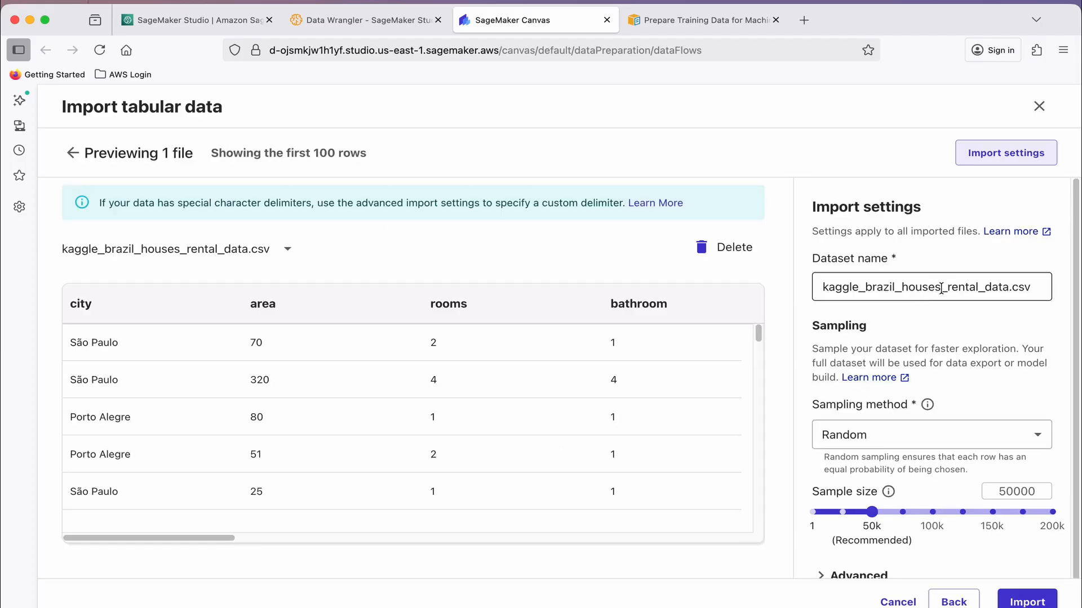
Step: Set the sampling method to FirstK with a sample size of 5000 and import the dataset into a data flow
double_click(991, 287)
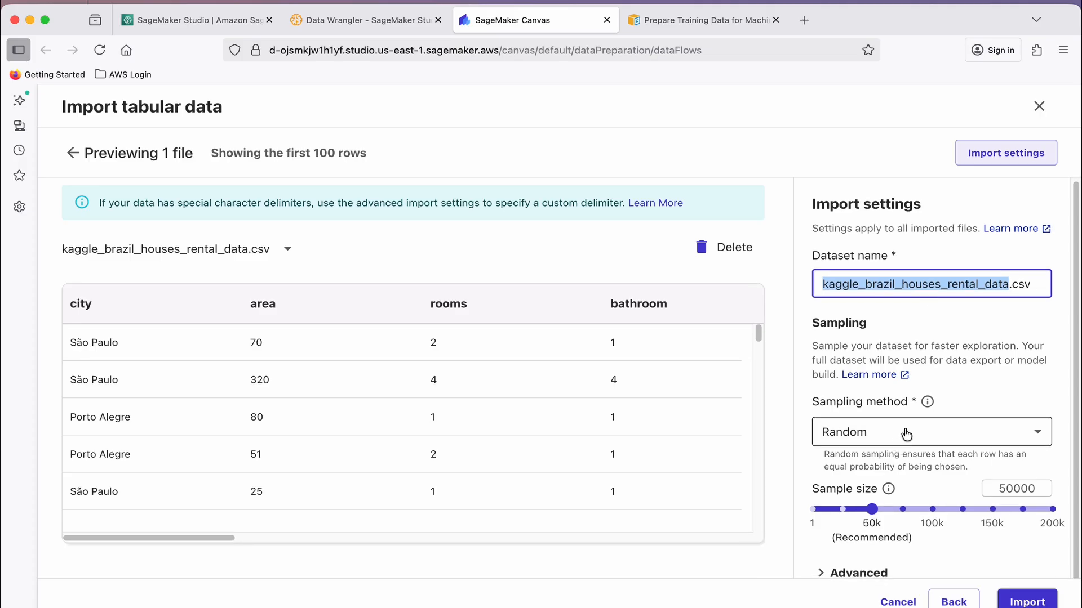
click(1038, 438)
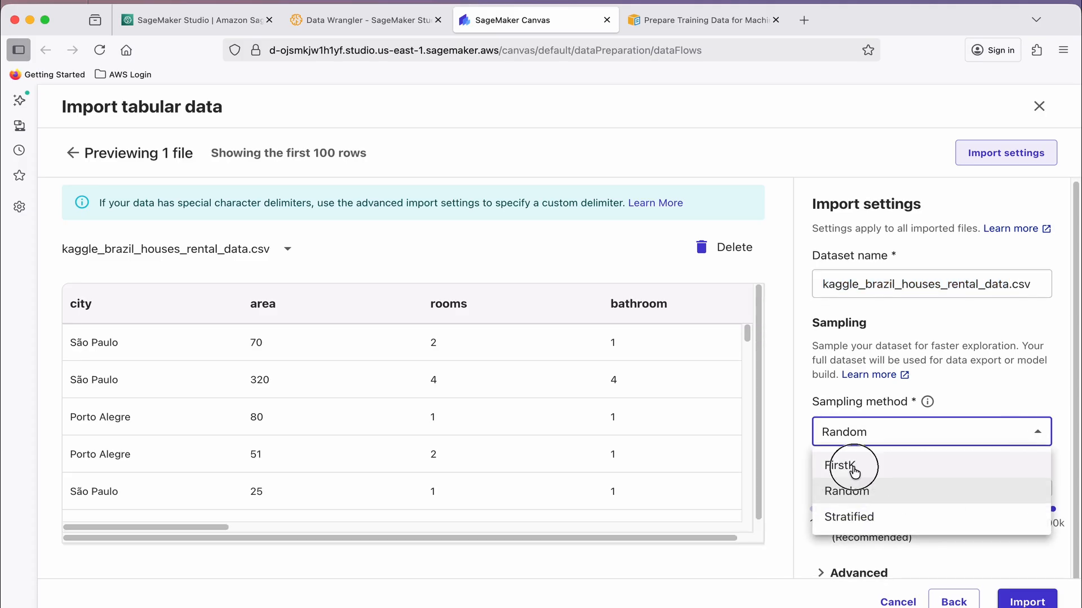
click(1008, 463)
click(1035, 478)
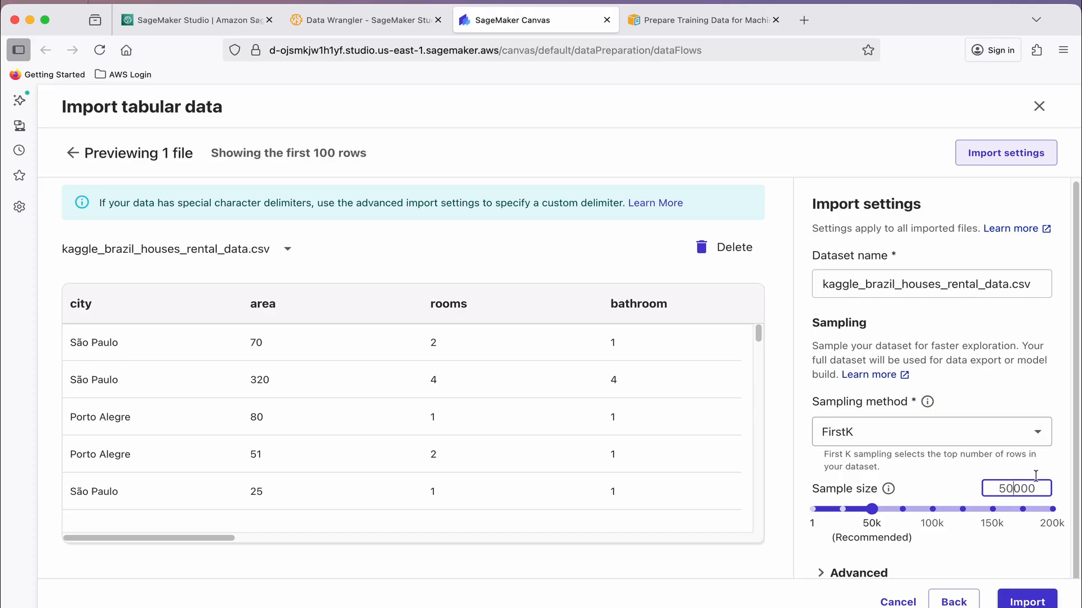
key(BackSpace)
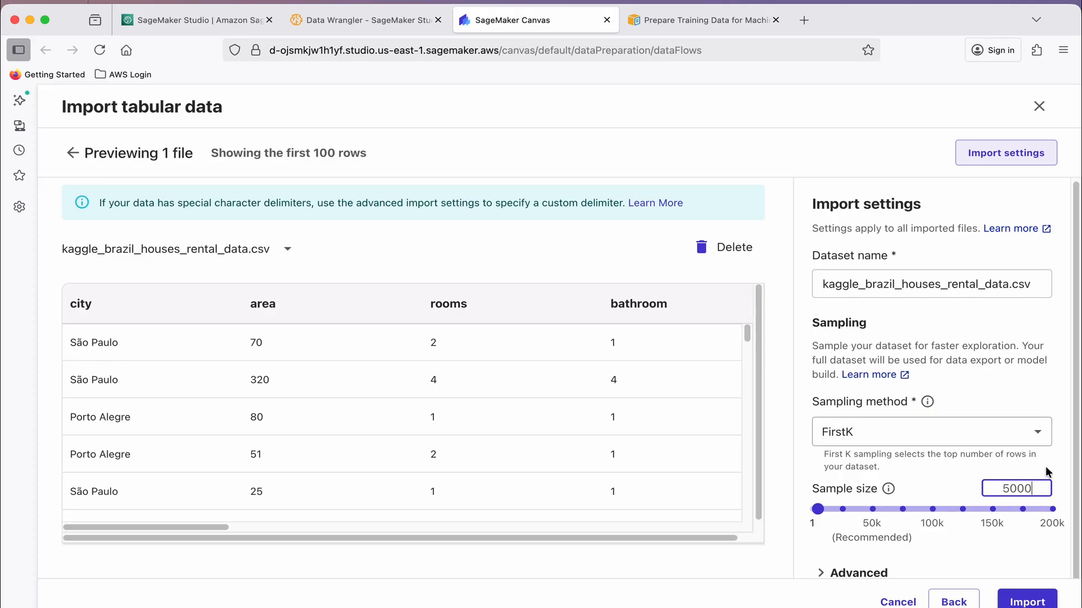
click(1022, 602)
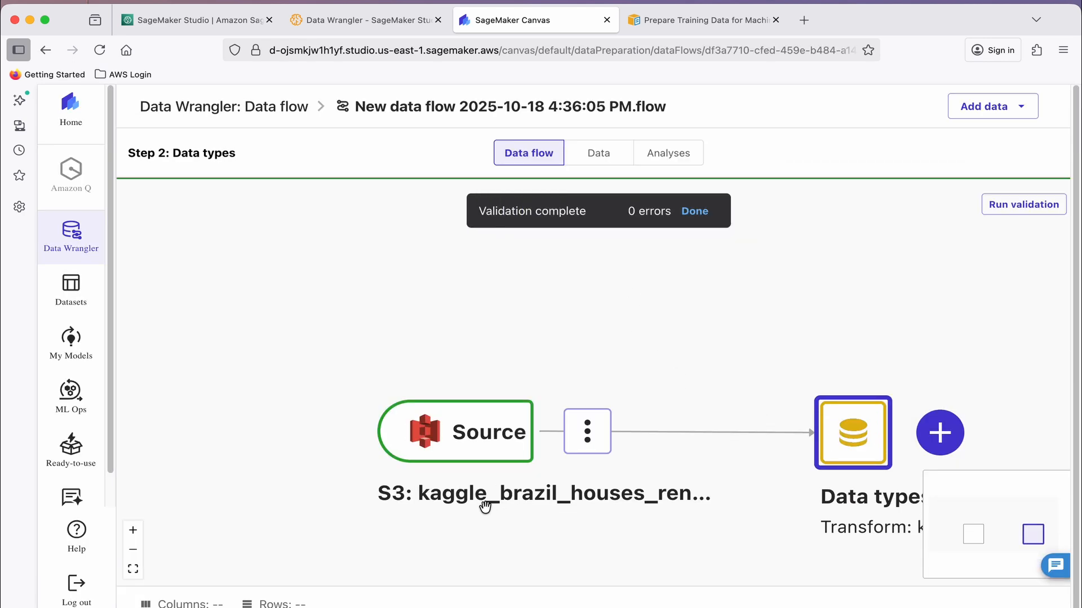
scroll(543, 503, down, 3)
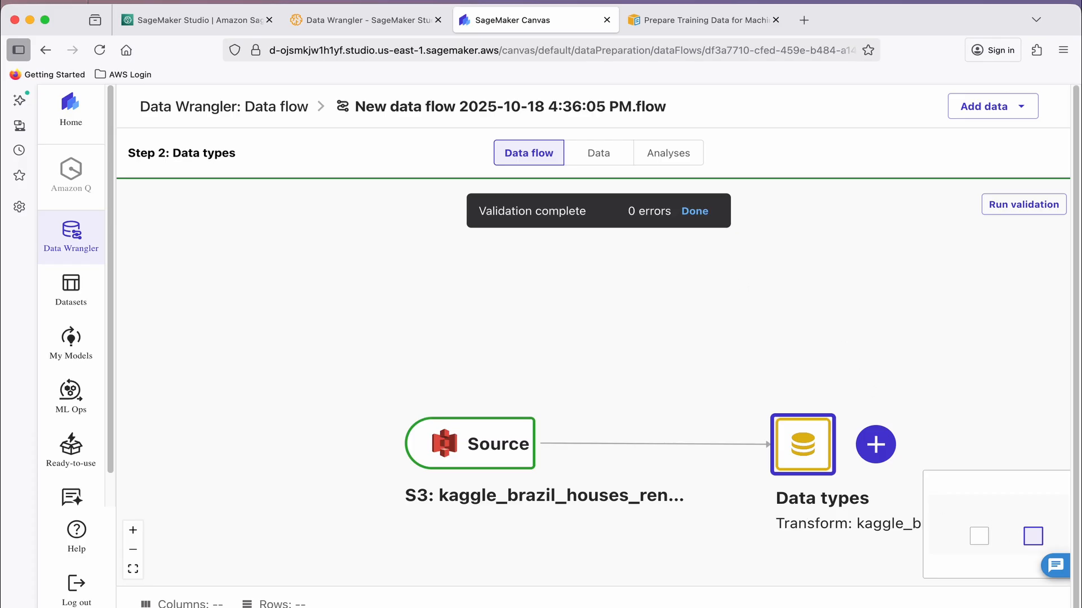
Step: Get data insights from the Data types node, keep Data Quality And Insights Report as the analysis type and name the analysis myInsights
click(875, 445)
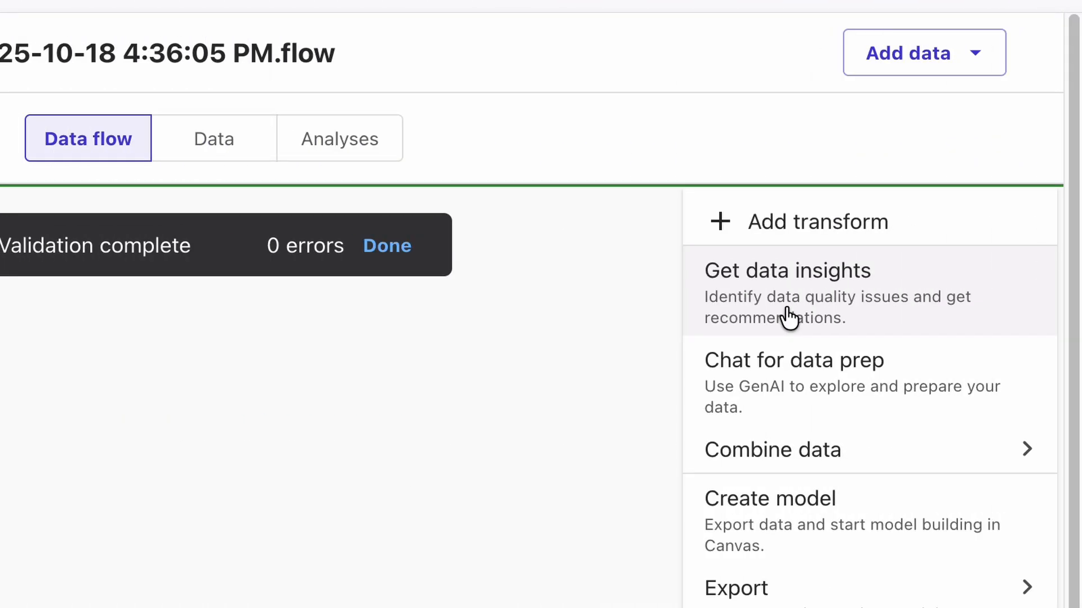
click(786, 311)
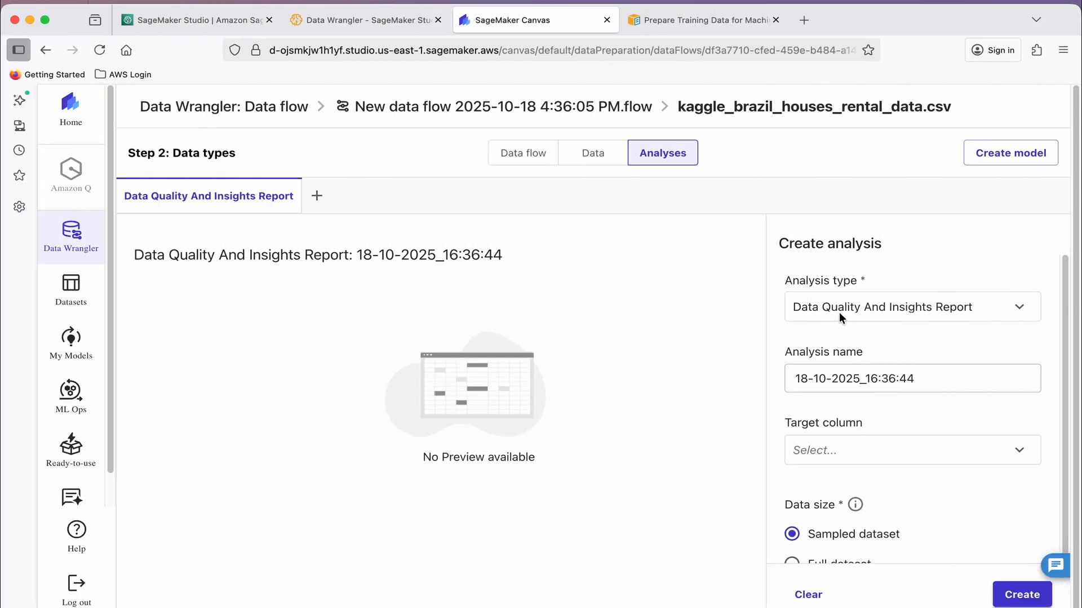
click(1014, 309)
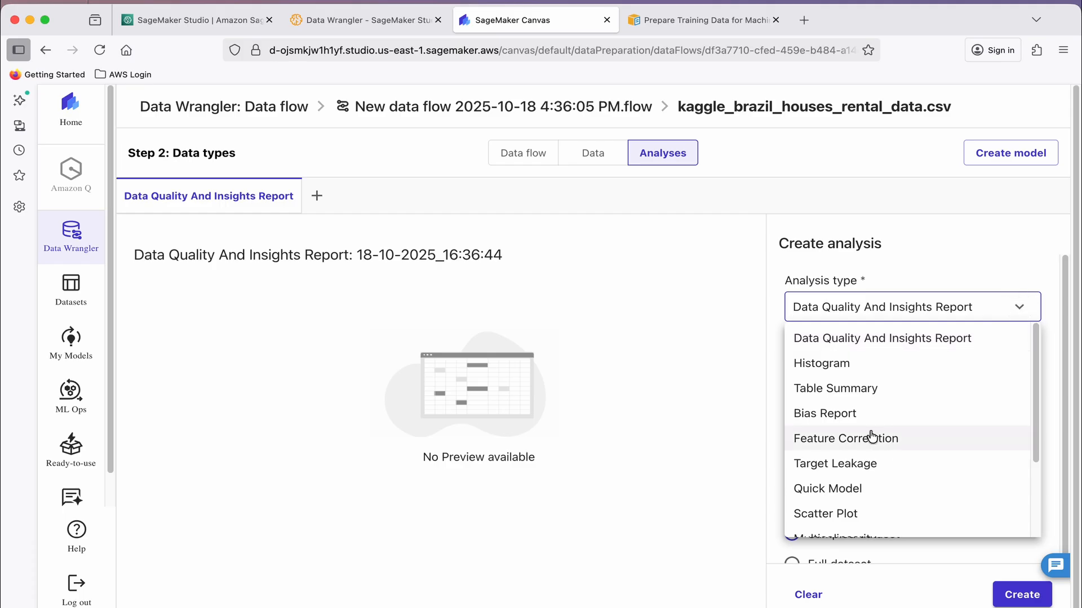
click(974, 266)
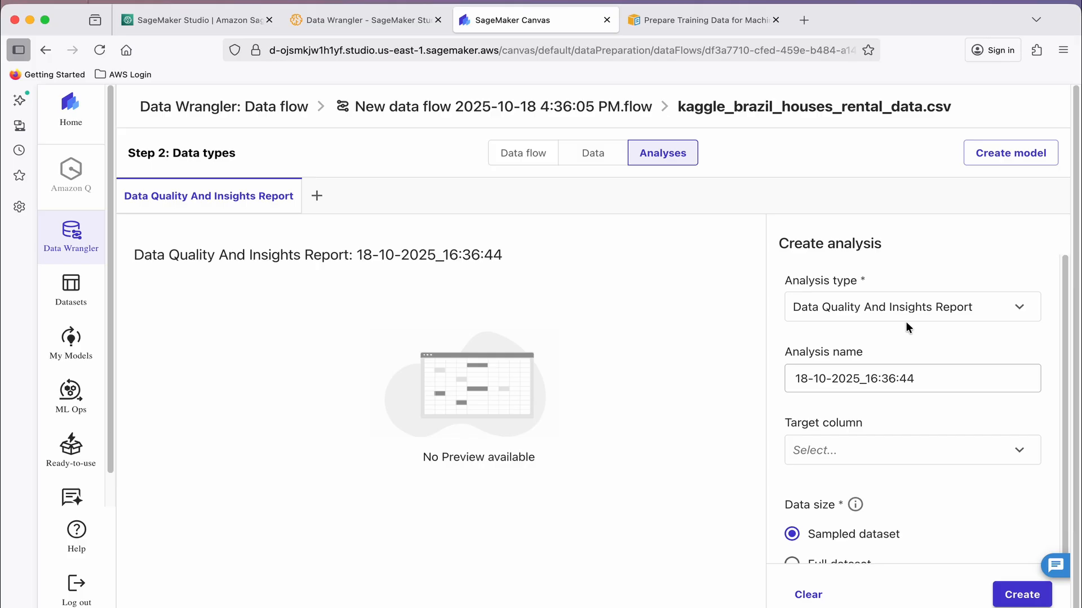
drag(927, 379, 755, 374)
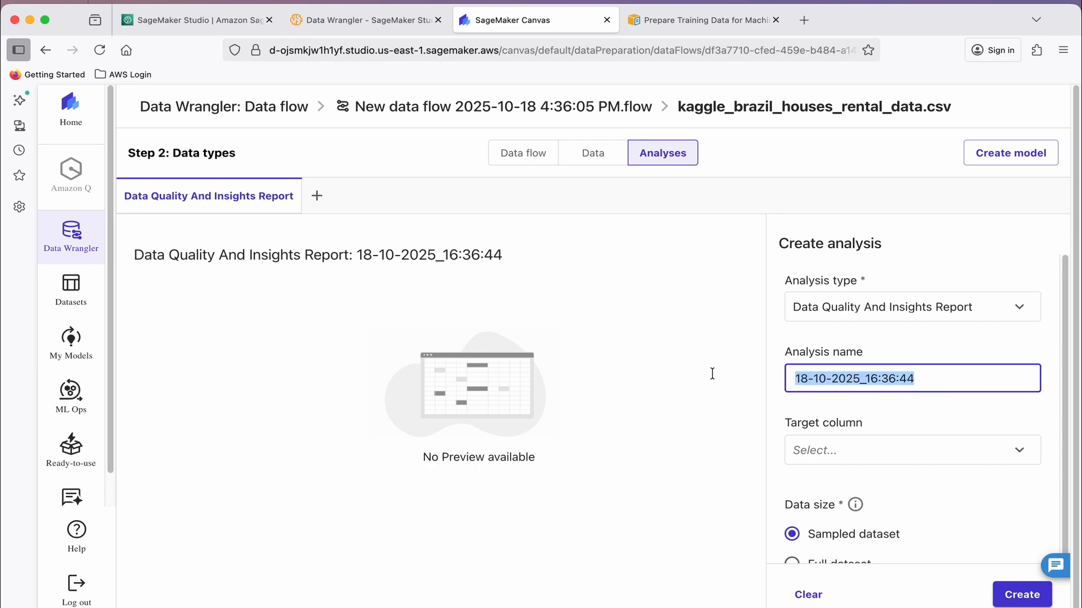
text(myInsights)
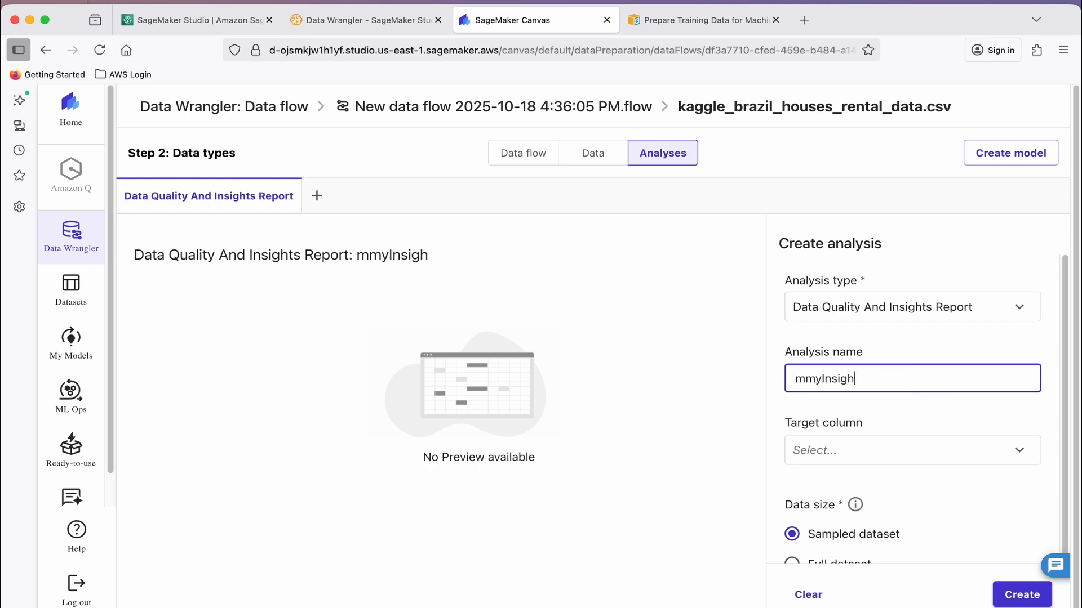
Step: Set the target column of the analysis to rent amount (R$)
scroll(808, 389, down, 1)
scroll(988, 447, down, 1)
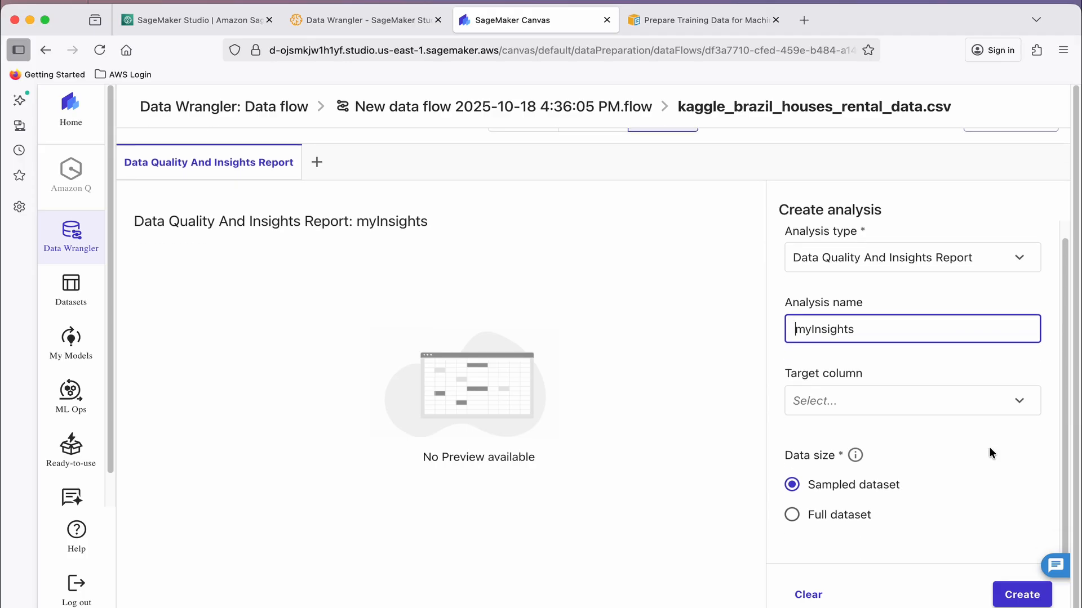
click(1019, 404)
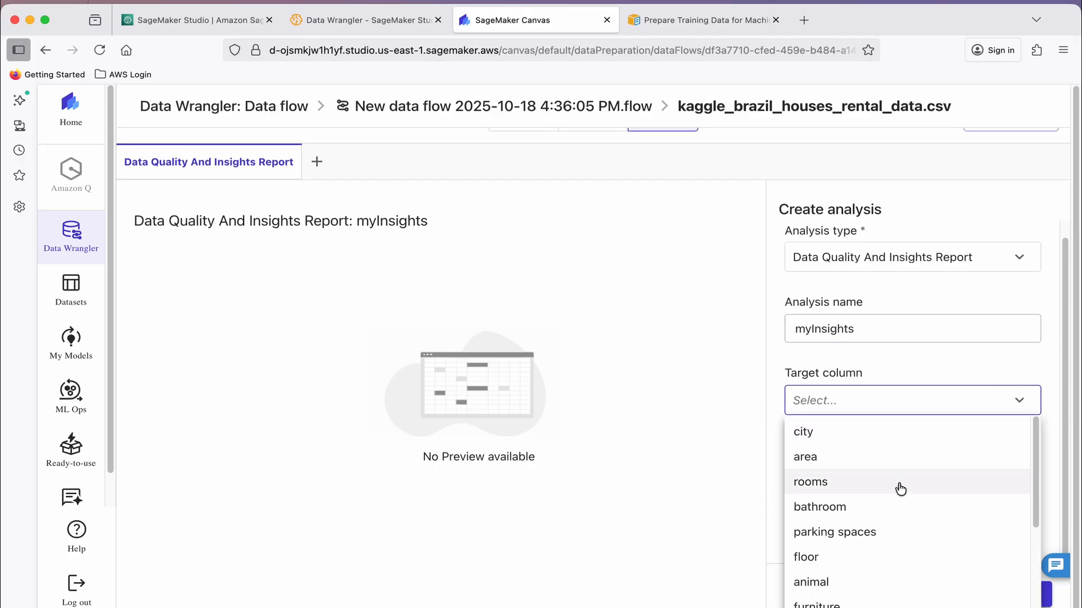
scroll(907, 476, down, 4)
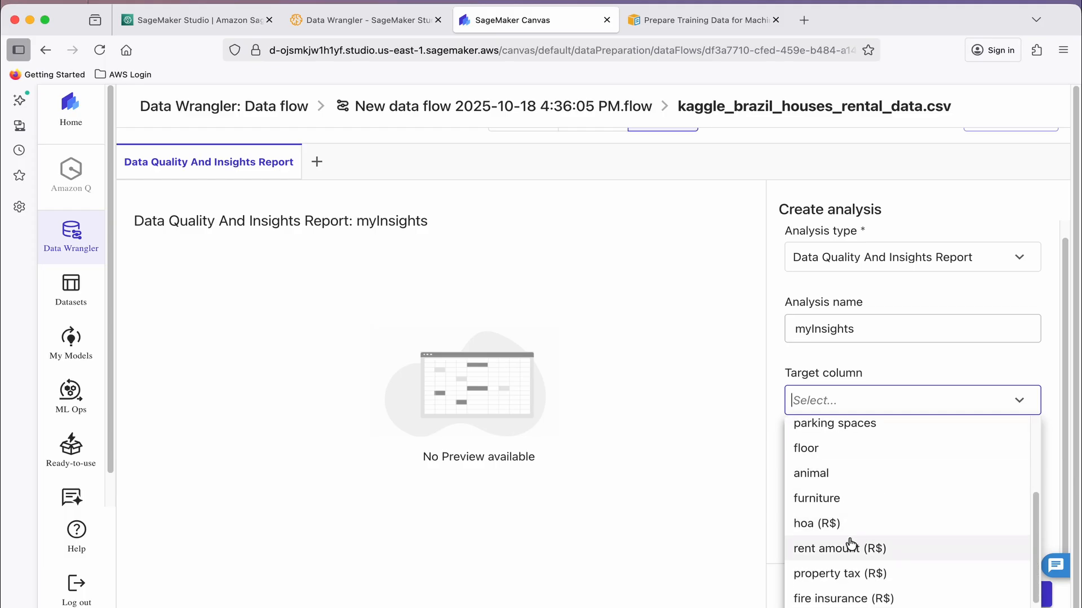
click(854, 548)
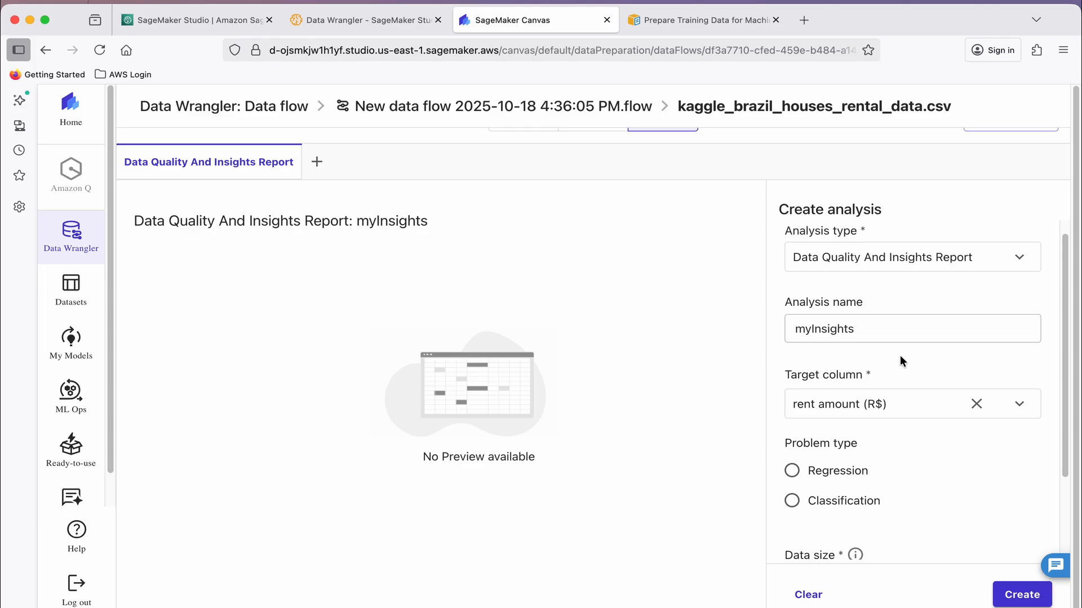
Step: Choose Regression as the problem type and create the insights report on the sampled dataset
scroll(900, 355, down, 2)
scroll(842, 371, down, 1)
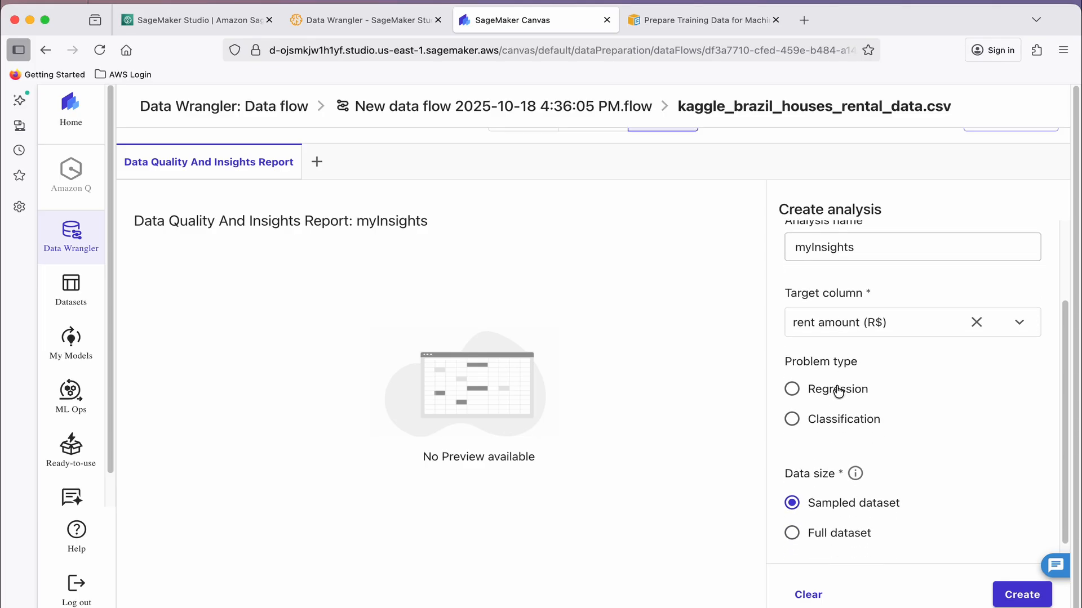
click(794, 386)
scroll(941, 406, down, 1)
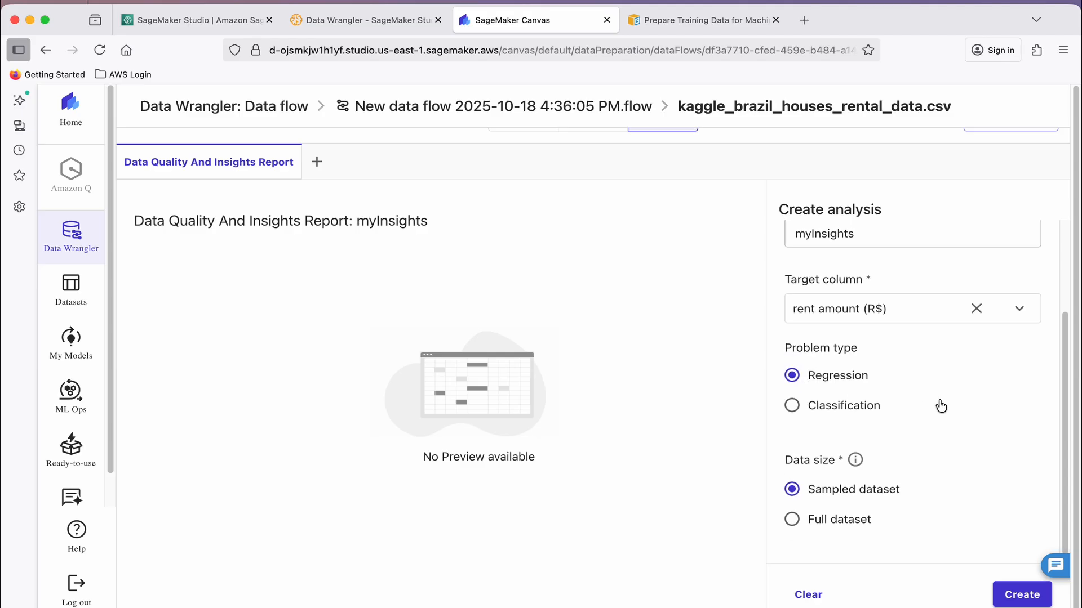
scroll(948, 419, down, 1)
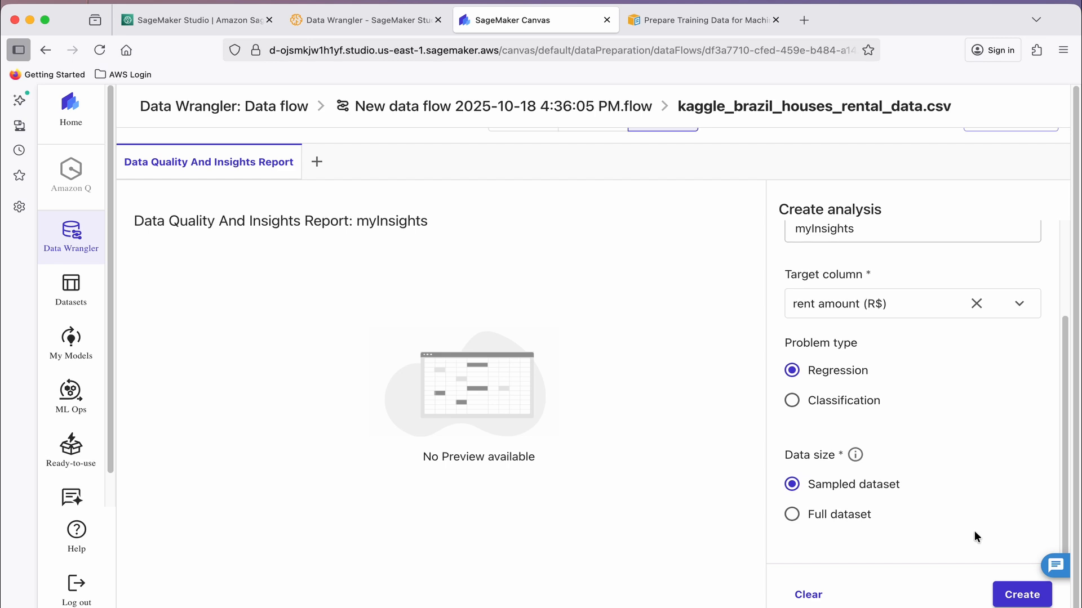
click(1008, 593)
Step: Examine the report's dataset statistics for missing, valid and duplicate rows, along with the feature type counts
scroll(354, 393, down, 2)
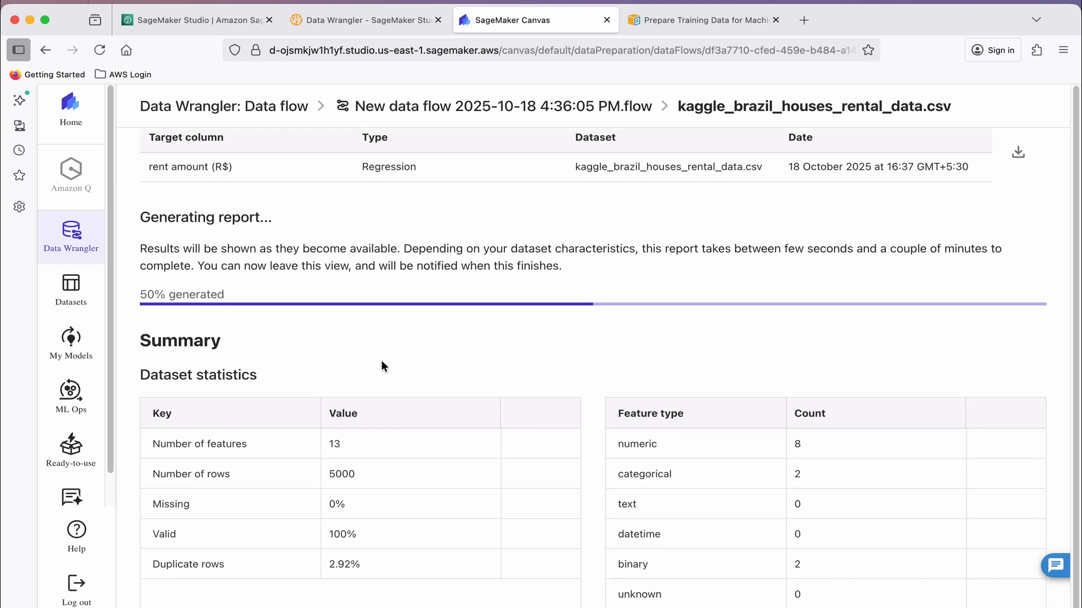
scroll(283, 414, down, 1)
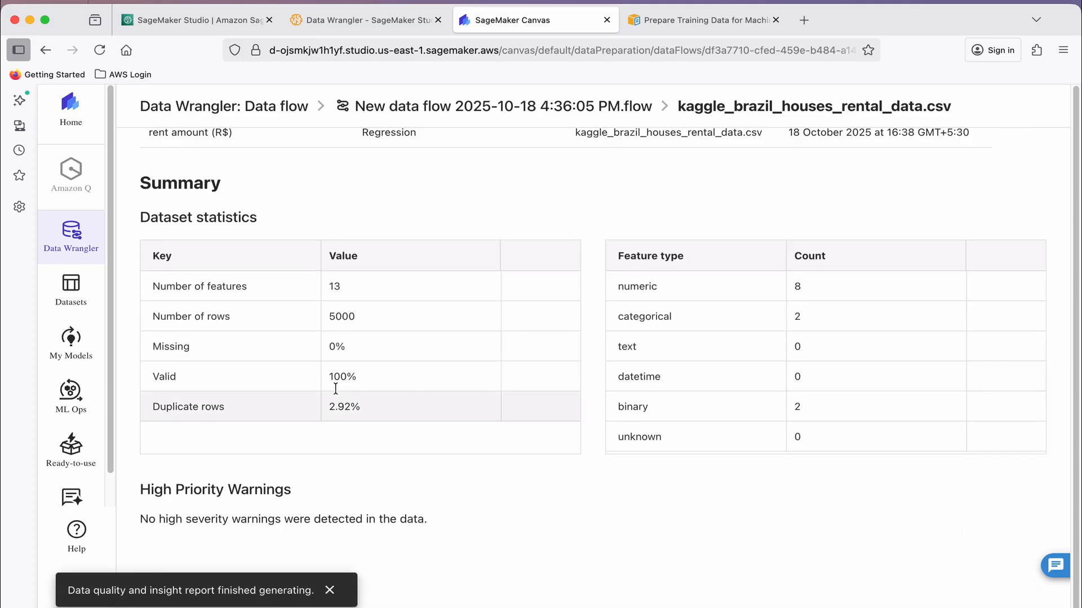
click(333, 368)
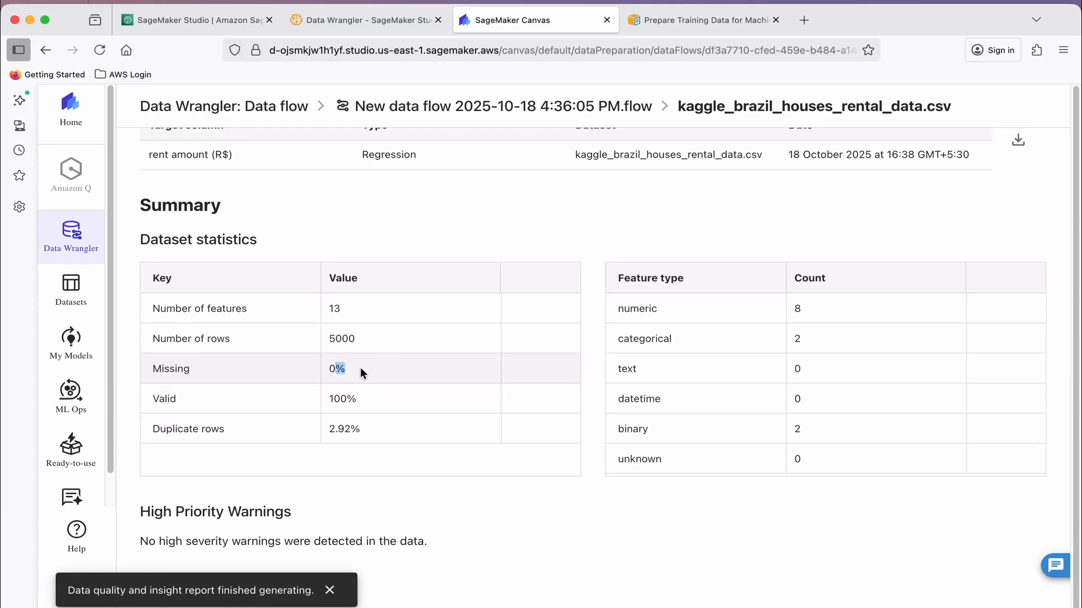
drag(335, 399, 375, 438)
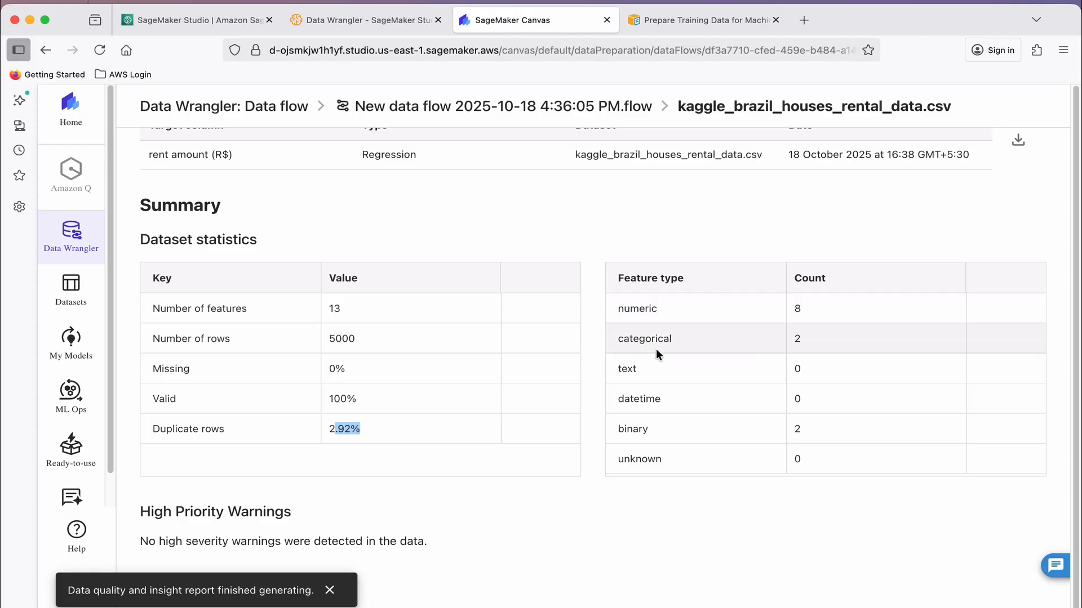
scroll(656, 351, down, 3)
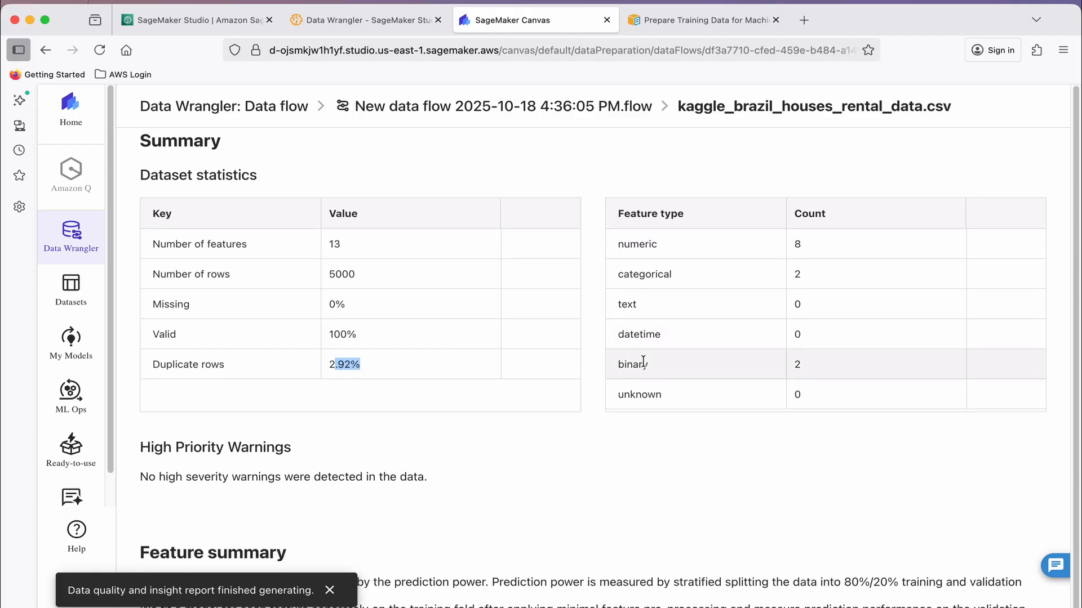
Step: Examine the feature summary table and chart to compare the prediction power of each feature, from fire insurance (R$) to animal
scroll(643, 361, down, 10)
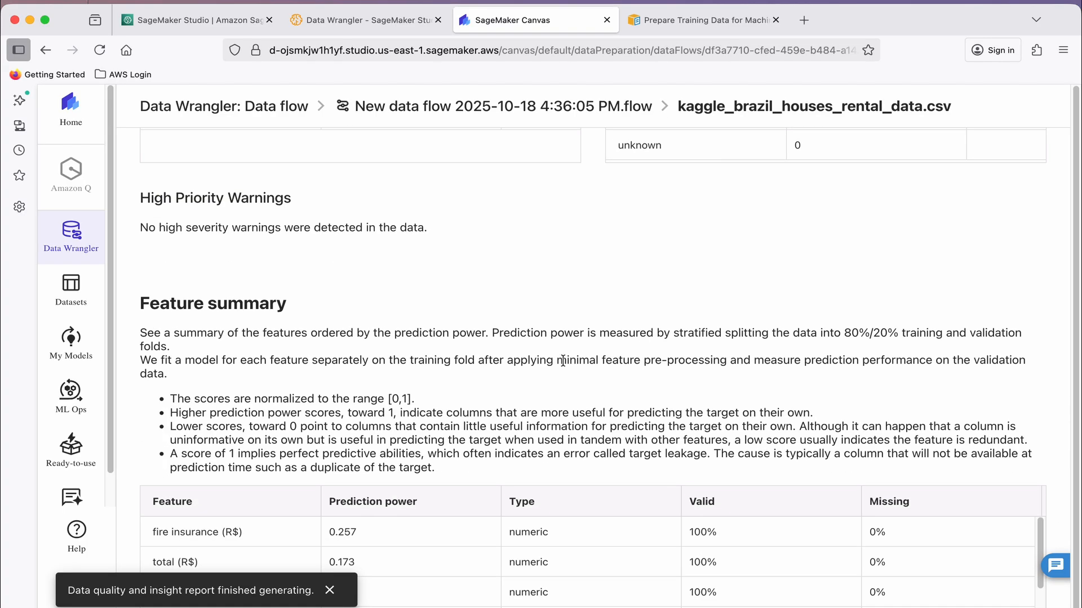
scroll(563, 359, down, 2)
scroll(310, 399, down, 5)
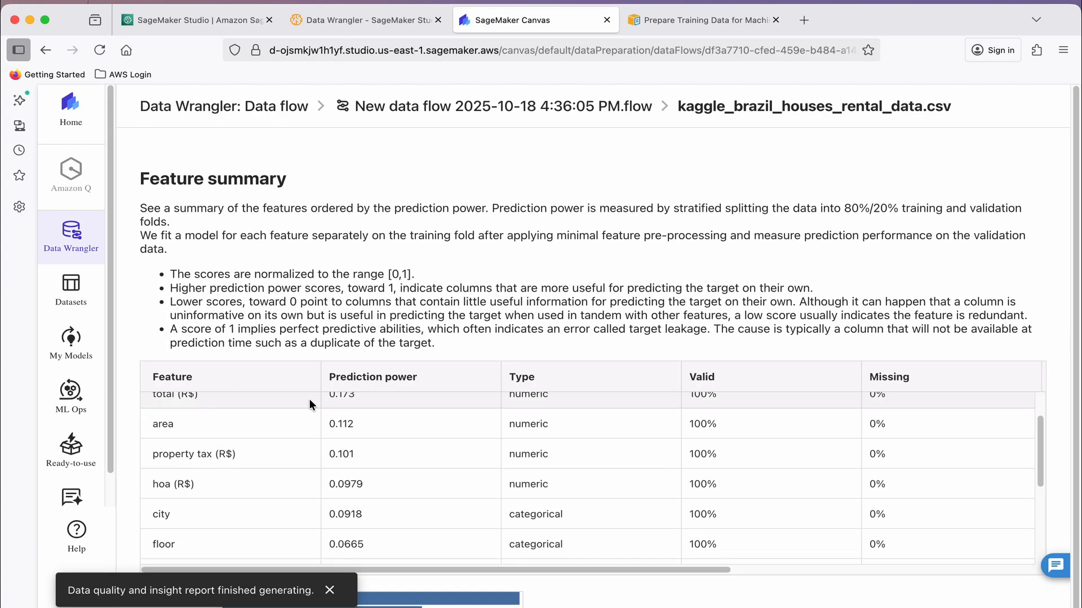
scroll(359, 443, up, 2)
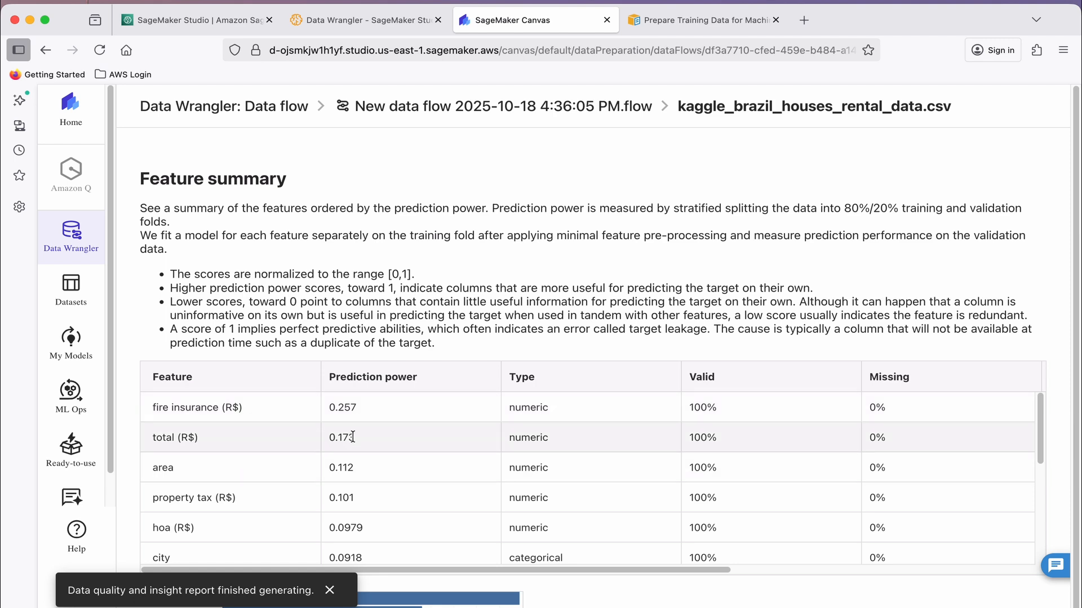
scroll(252, 415, down, 5)
scroll(248, 420, down, 3)
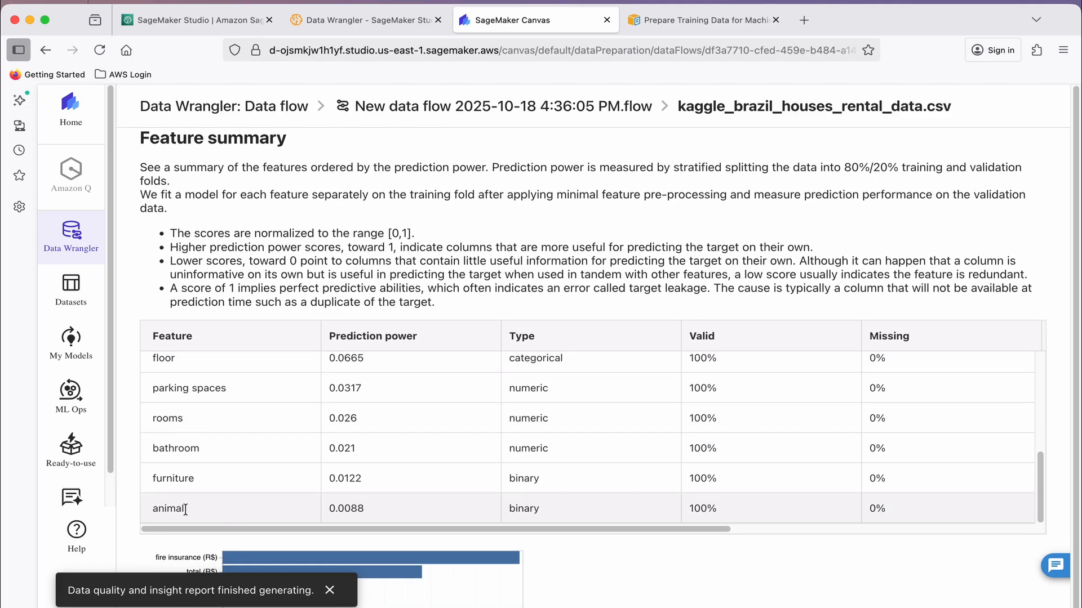
drag(330, 512, 362, 511)
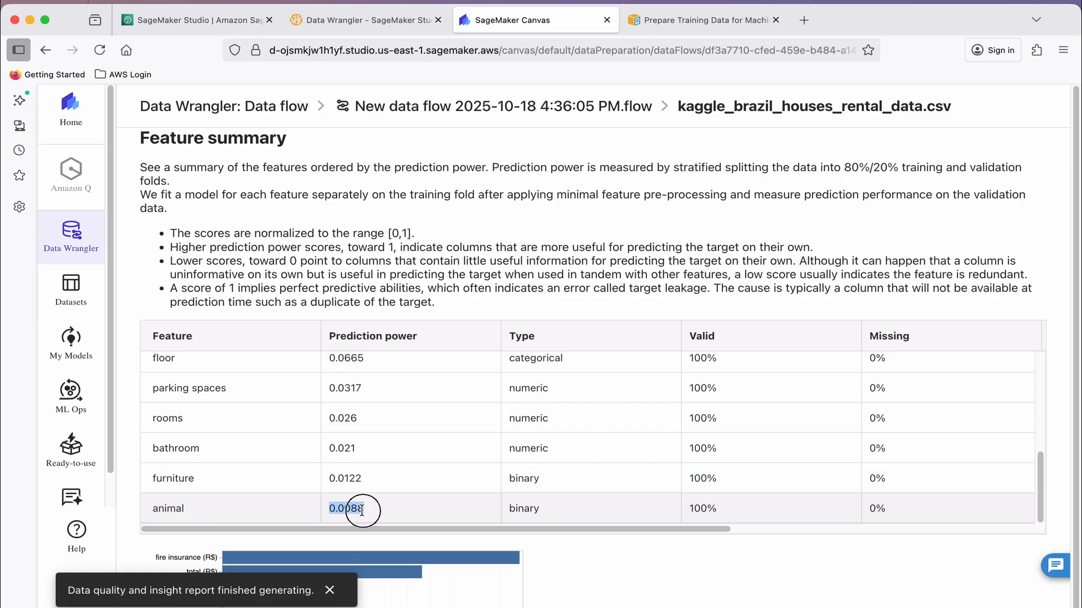
scroll(355, 509, down, 5)
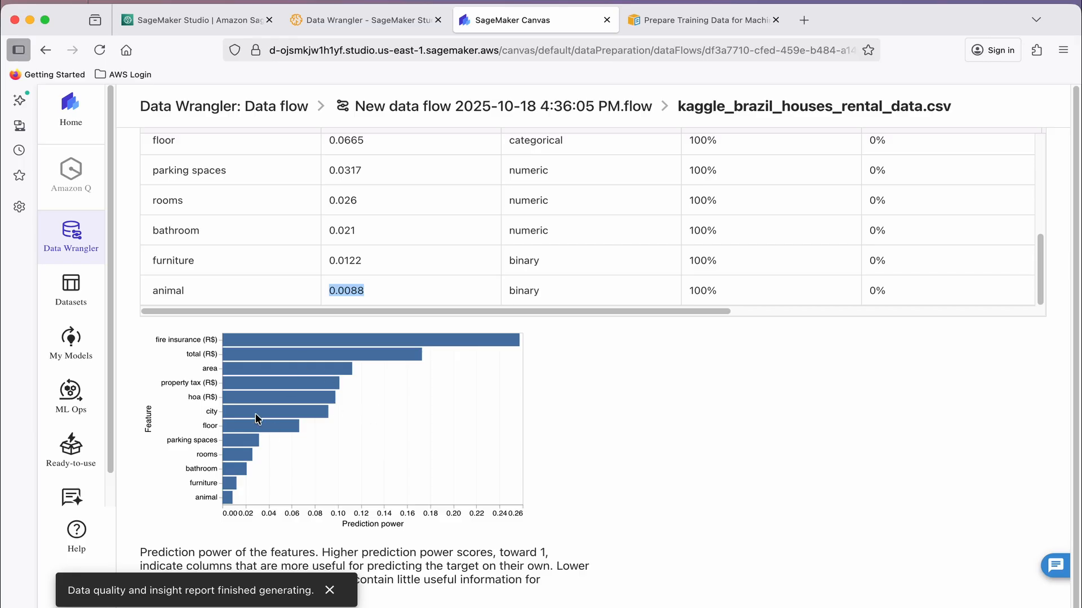
scroll(289, 393, down, 4)
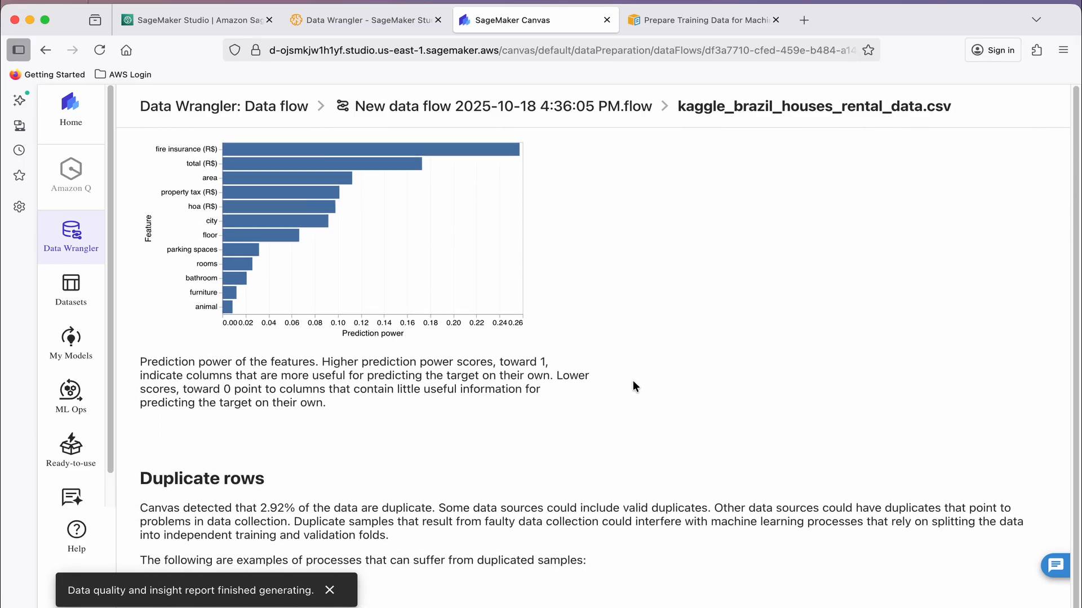
Step: Review the Duplicate rows section, checking the share of duplicates and the most common duplicate rows by city
scroll(633, 381, down, 3)
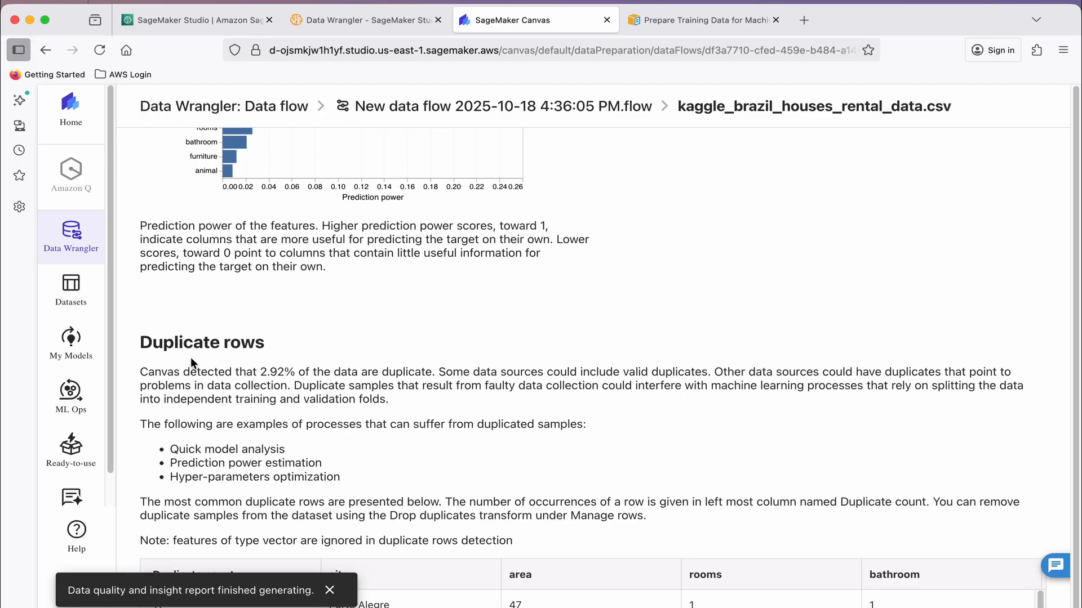
drag(184, 372, 397, 373)
click(369, 403)
drag(258, 372, 413, 362)
scroll(364, 383, down, 5)
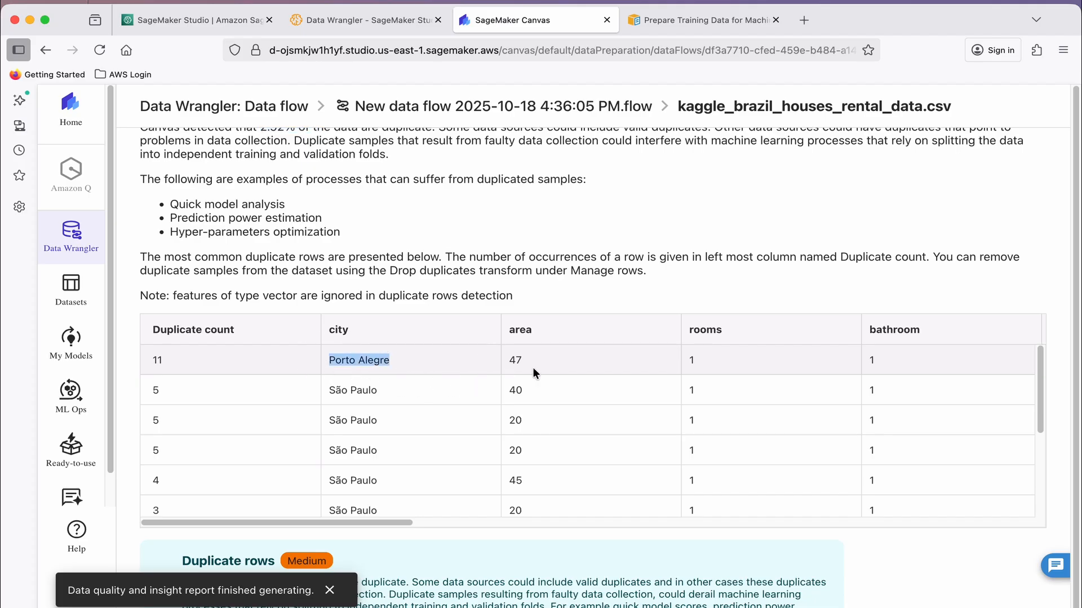
drag(150, 360, 199, 361)
scroll(299, 365, down, 1)
scroll(299, 365, down, 5)
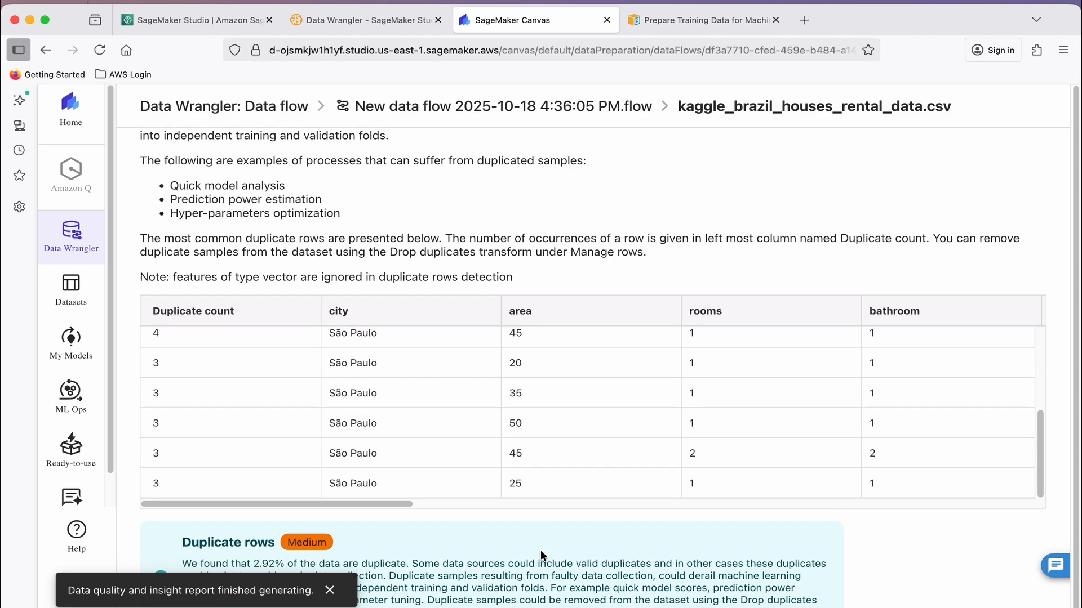
Step: Review the Anomalous samples section, reading how anomaly scores work and checking the most anomalous rows' area, rooms and bathroom values
scroll(541, 553, down, 6)
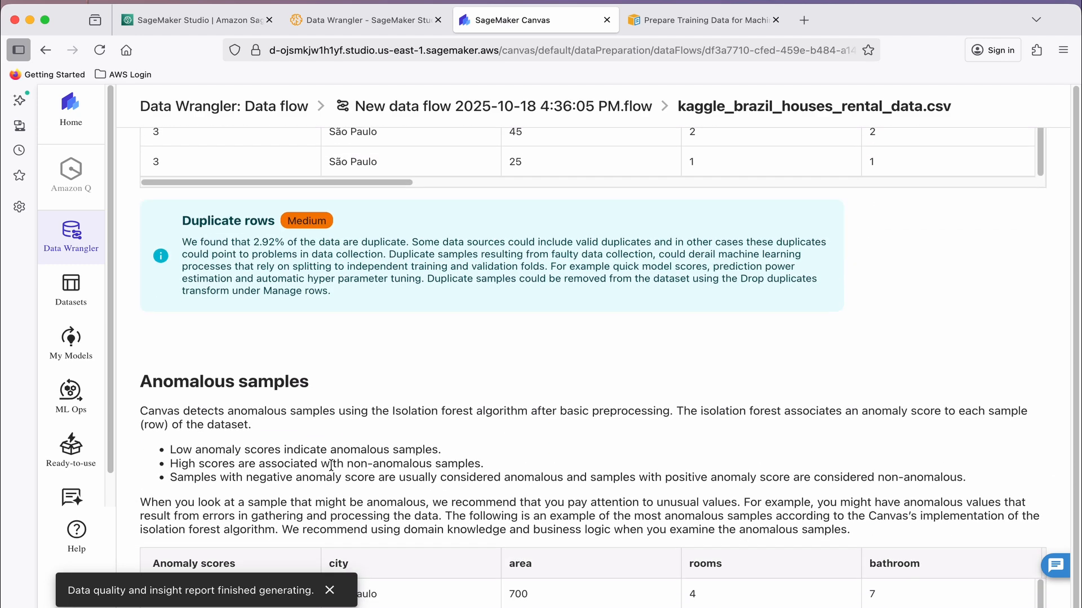
scroll(340, 448, down, 3)
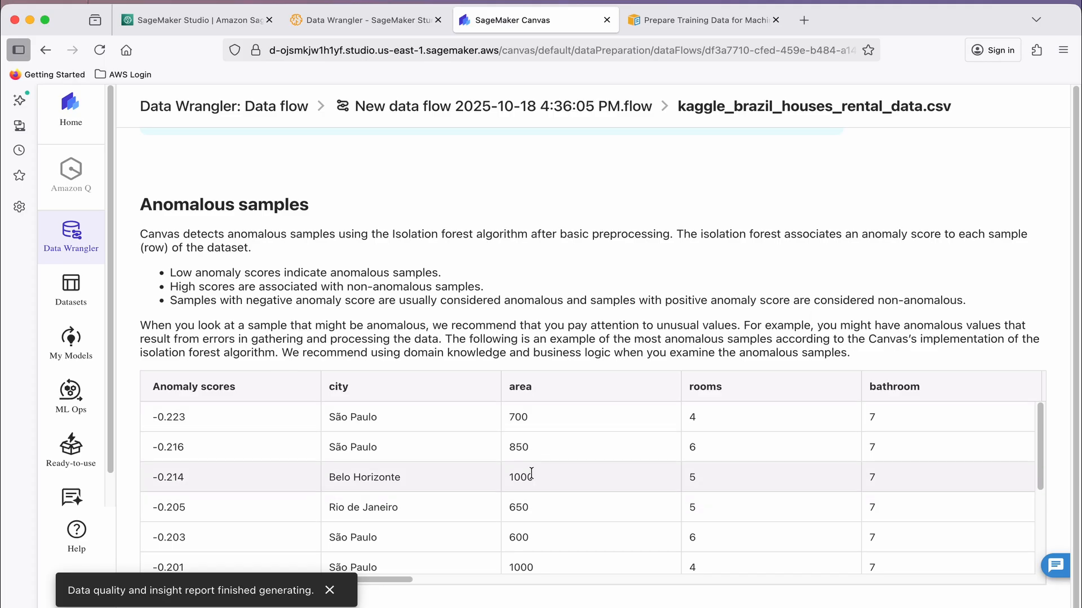
scroll(530, 472, down, 1)
scroll(530, 472, up, 2)
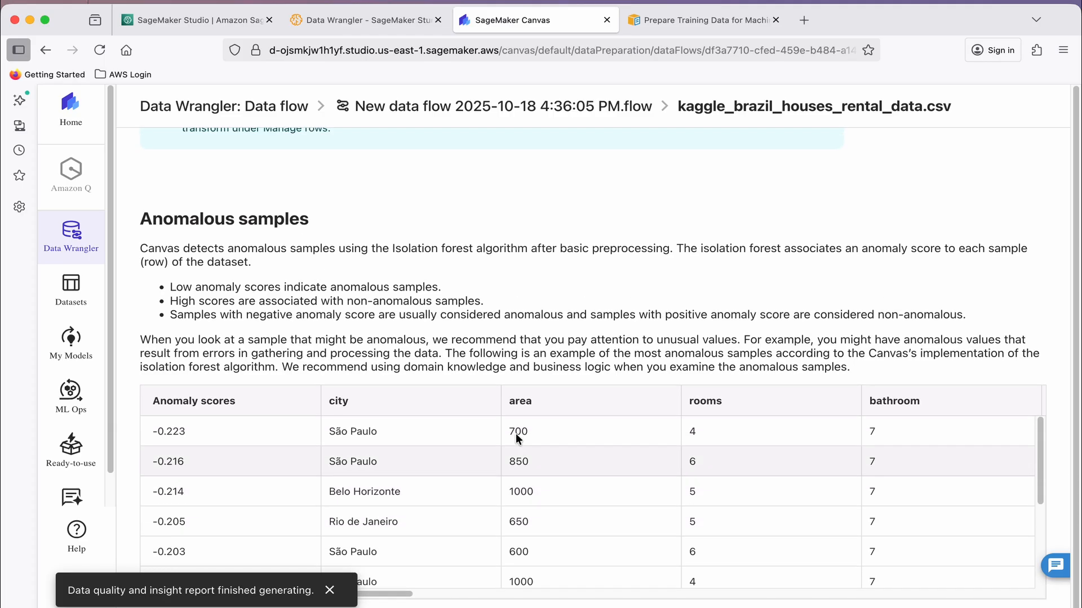
drag(174, 231, 285, 232)
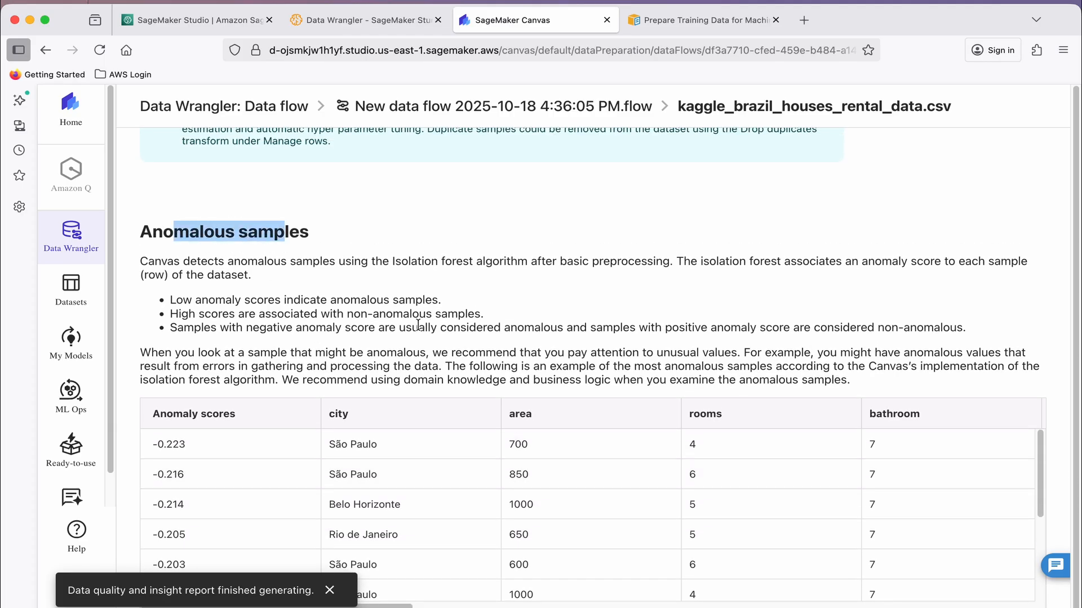
scroll(587, 386, down, 1)
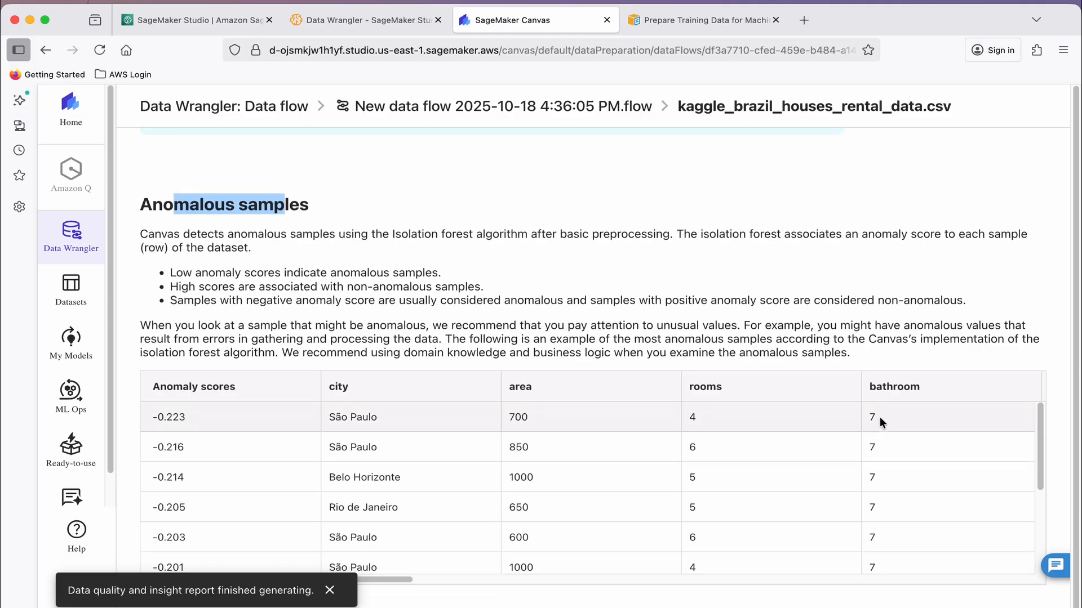
scroll(892, 442, down, 4)
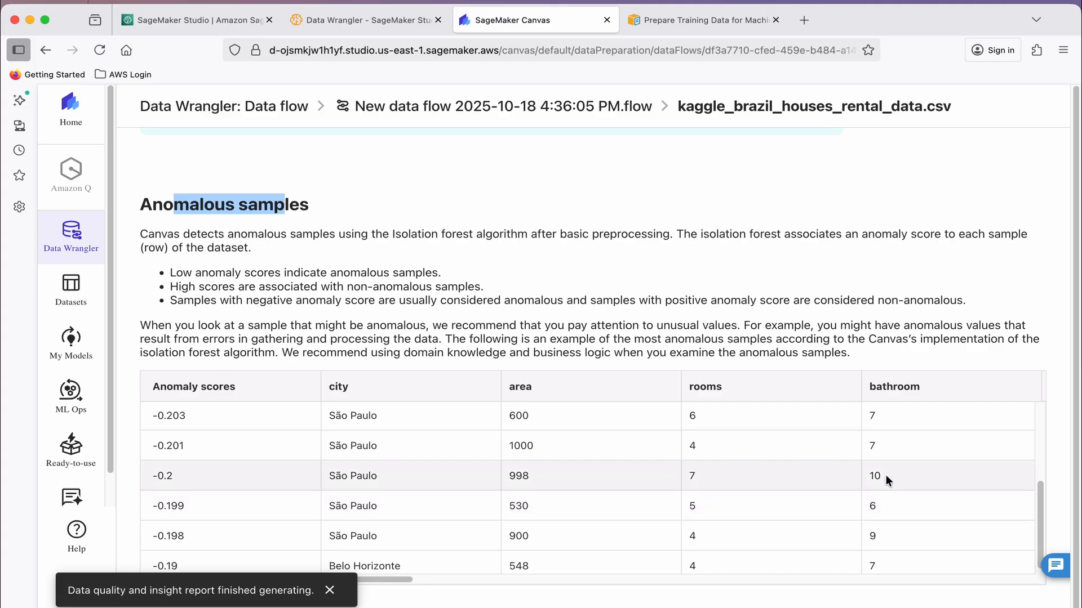
scroll(885, 475, down, 1)
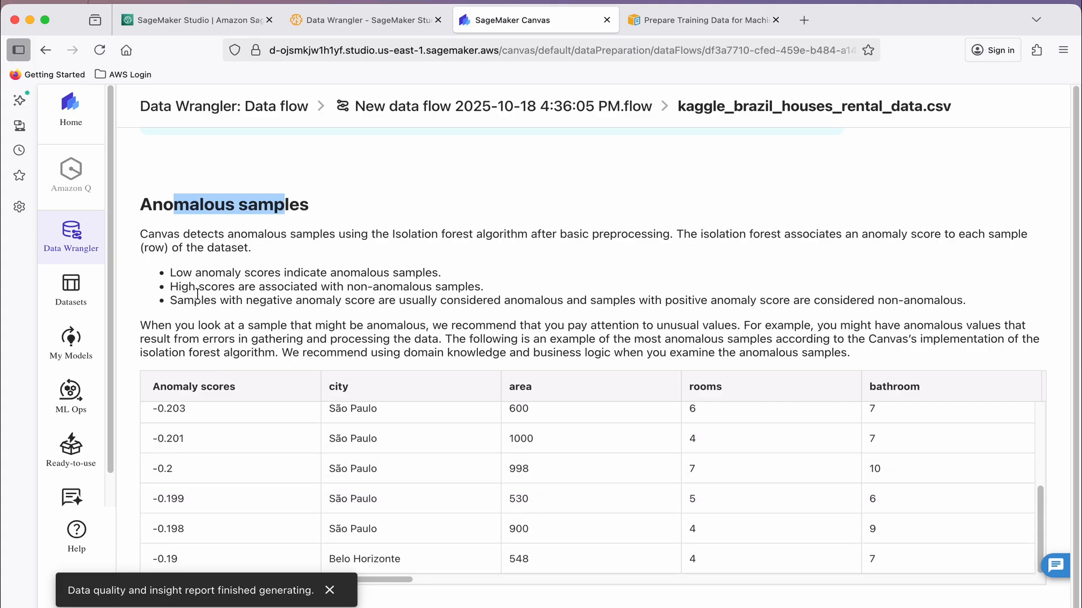
Step: Review the Target column section, checking its statistics, histogram, sample rows with outlier values and the Outliers in target note
scroll(212, 241, down, 3)
scroll(225, 304, down, 4)
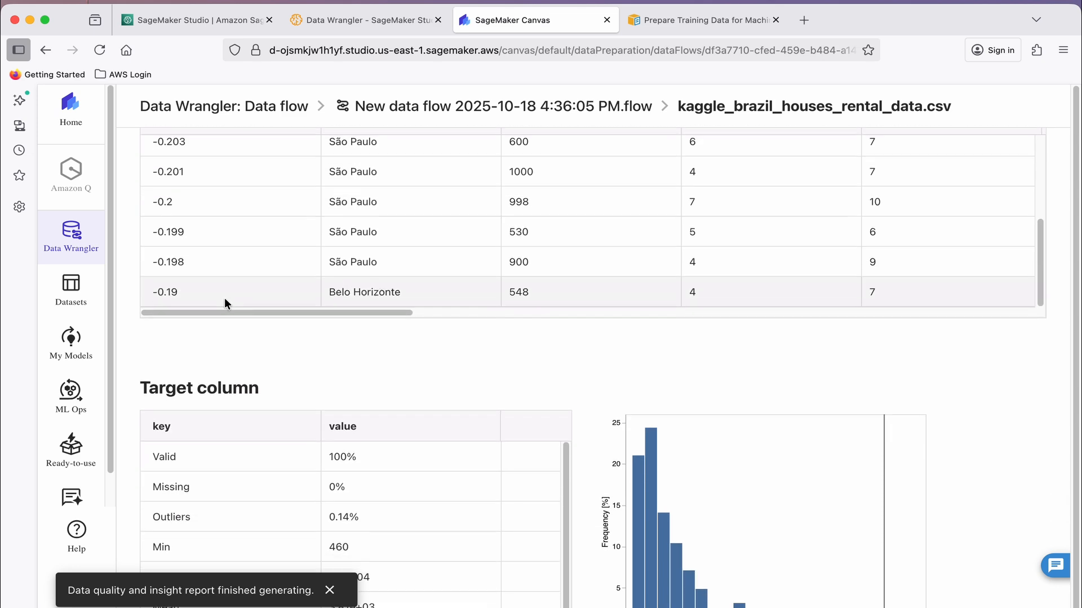
scroll(284, 389, up, 1)
drag(335, 417, 379, 420)
scroll(379, 420, down, 1)
scroll(372, 414, down, 1)
scroll(364, 415, up, 1)
scroll(348, 432, down, 2)
scroll(348, 431, down, 5)
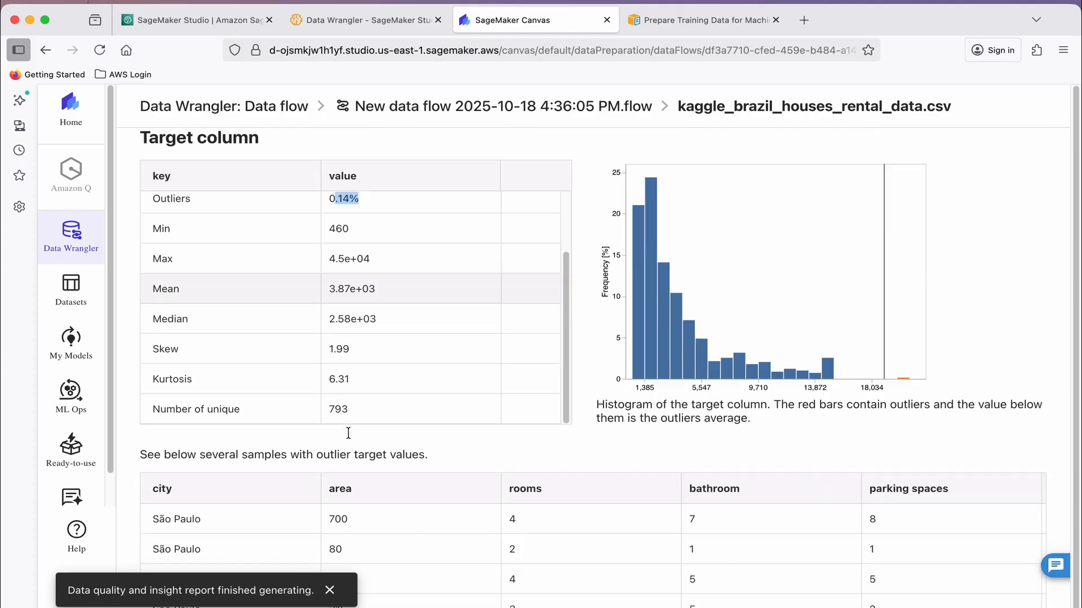
scroll(349, 432, down, 4)
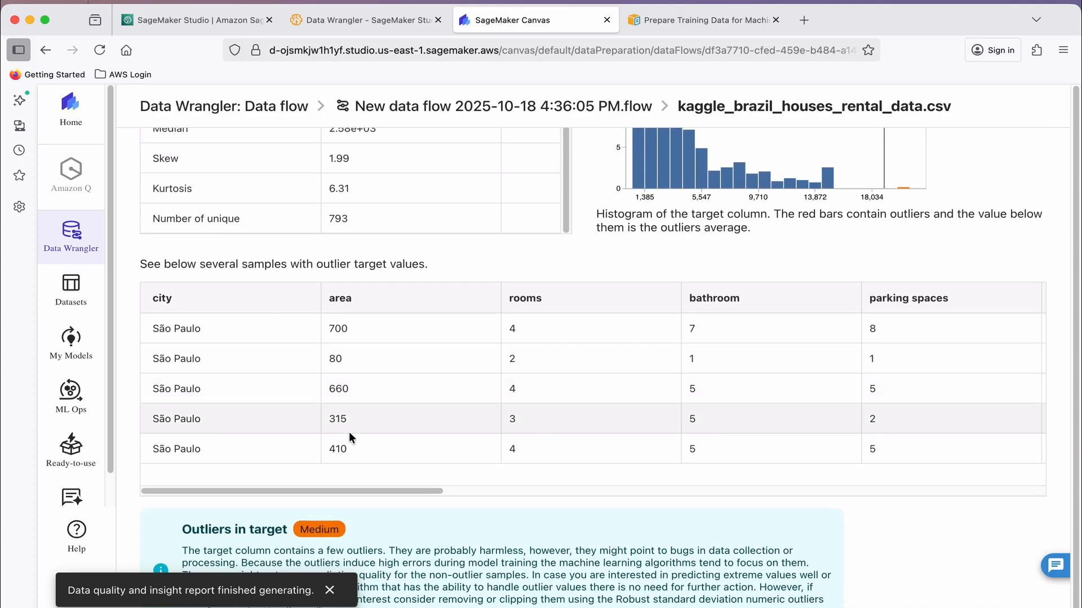
scroll(350, 432, down, 6)
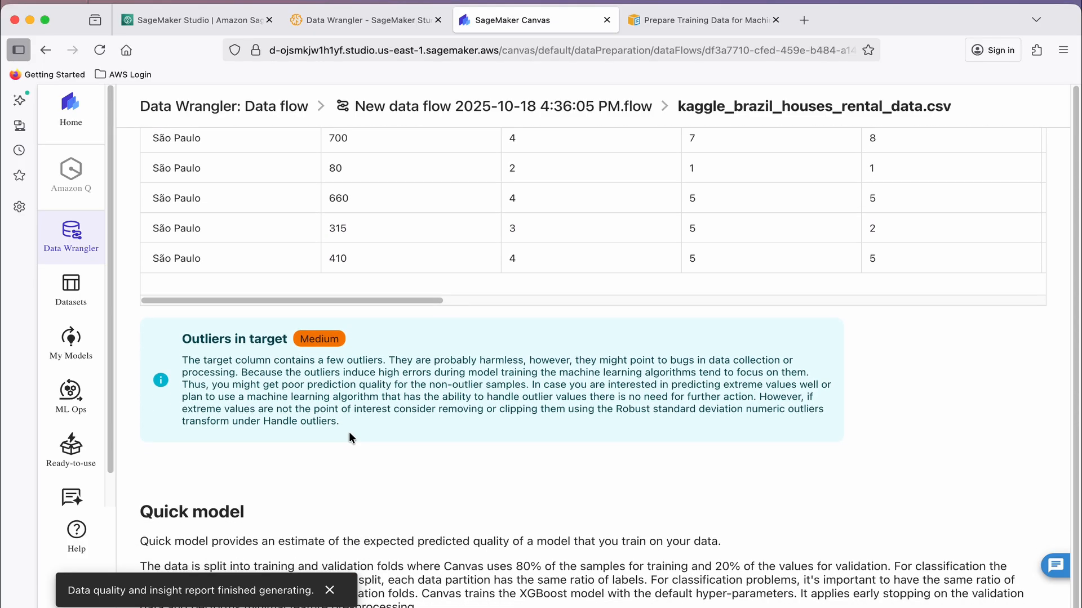
Step: Go over the Feature summary section, reading how prediction power is scored and comparing features in the table and bar chart
scroll(433, 406, down, 9)
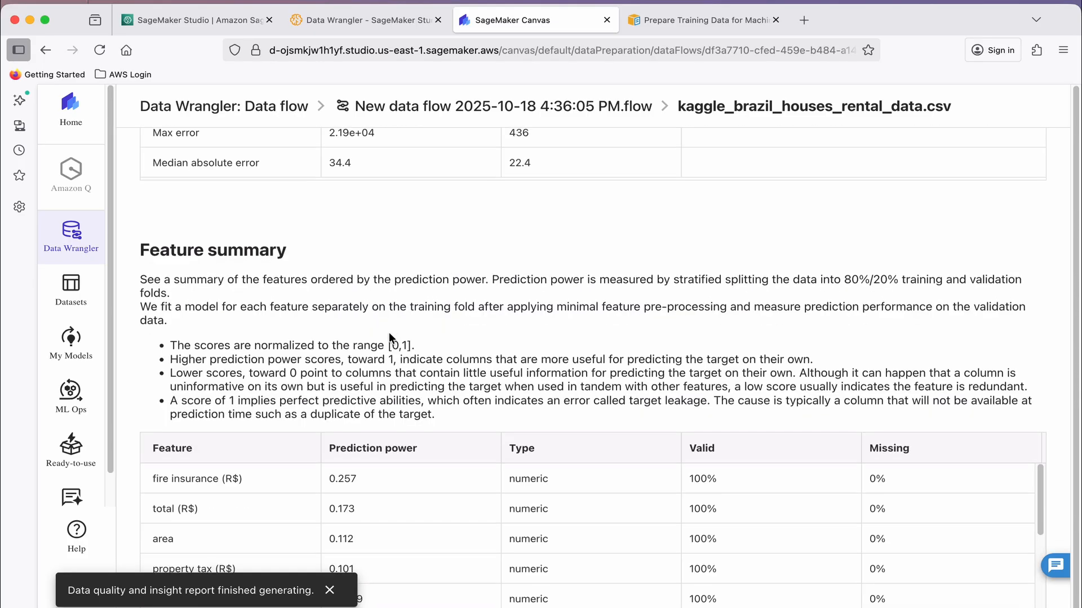
scroll(351, 360, down, 2)
scroll(350, 368, up, 2)
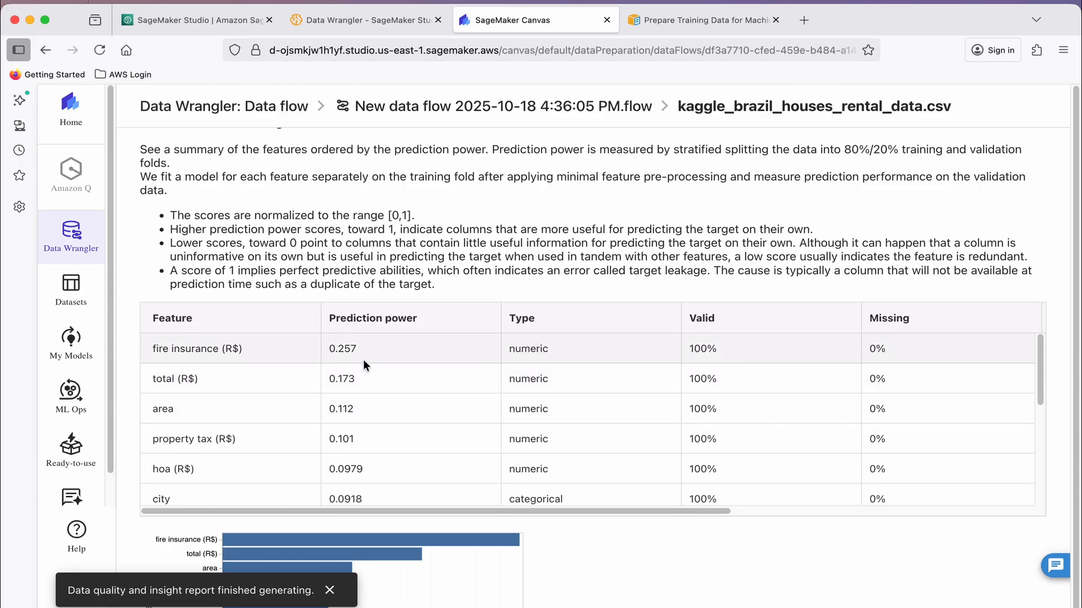
scroll(362, 361, up, 1)
scroll(337, 366, down, 6)
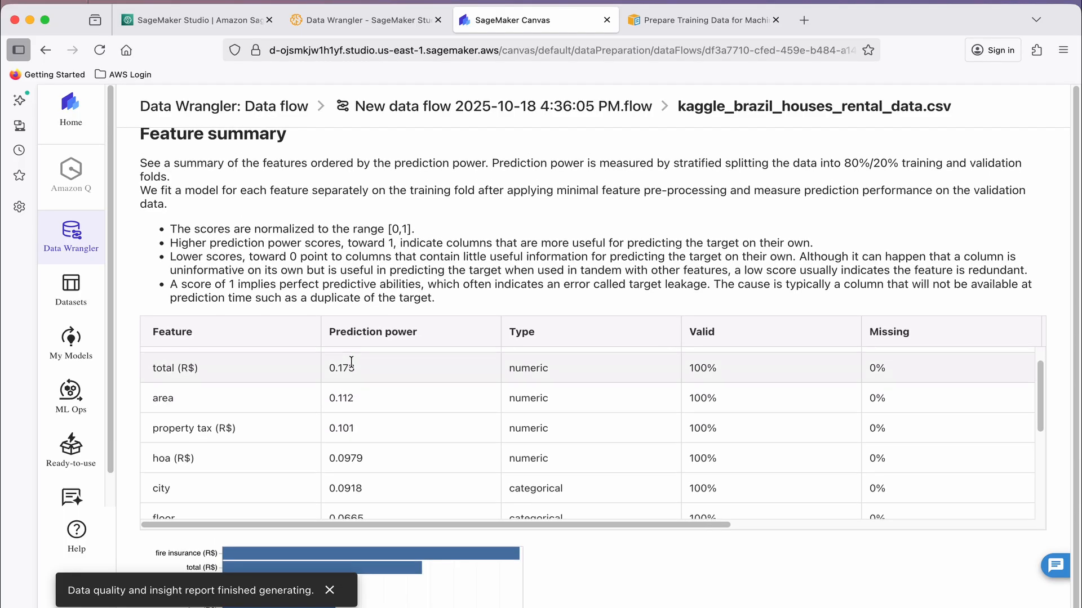
scroll(123, 410, down, 10)
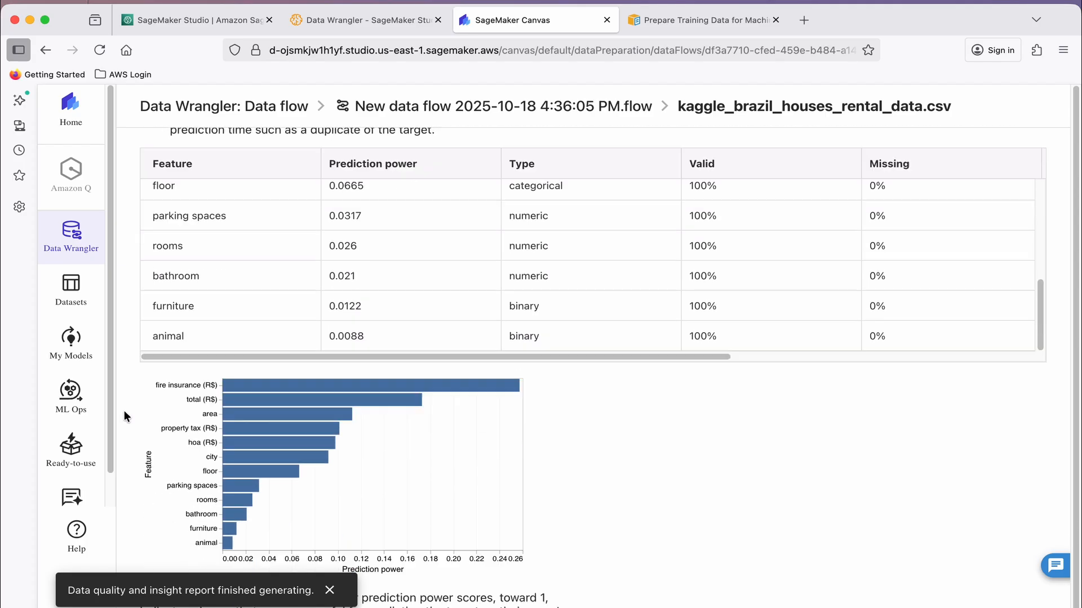
Step: Examine the Feature details for fire insurance (R$), checking its prediction power, valid and missing shares, and outliers
scroll(333, 349, down, 12)
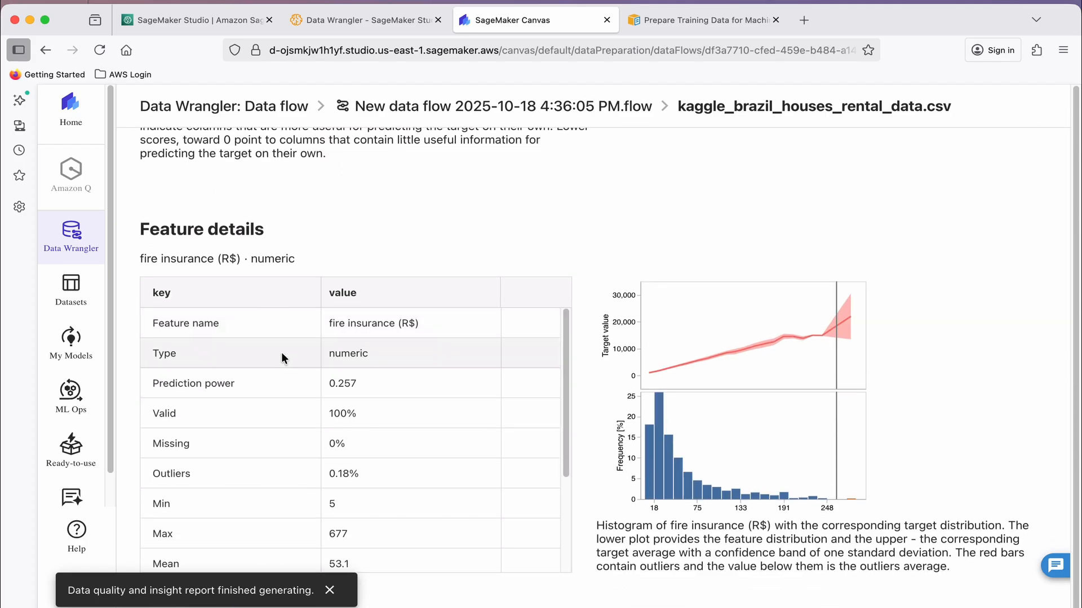
scroll(305, 366, down, 1)
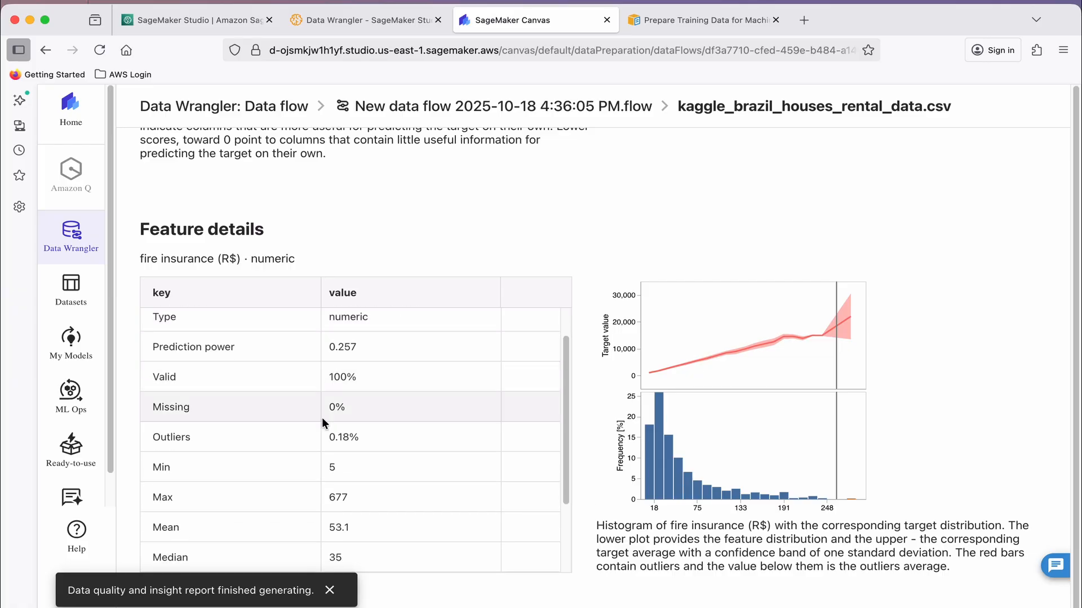
scroll(333, 397, up, 3)
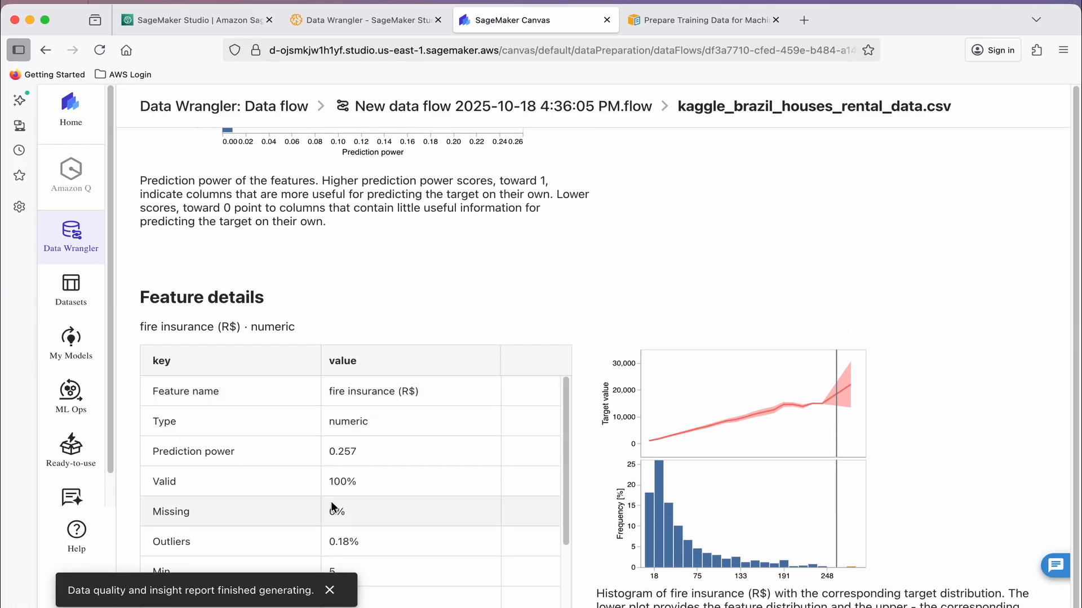
drag(333, 482, 382, 478)
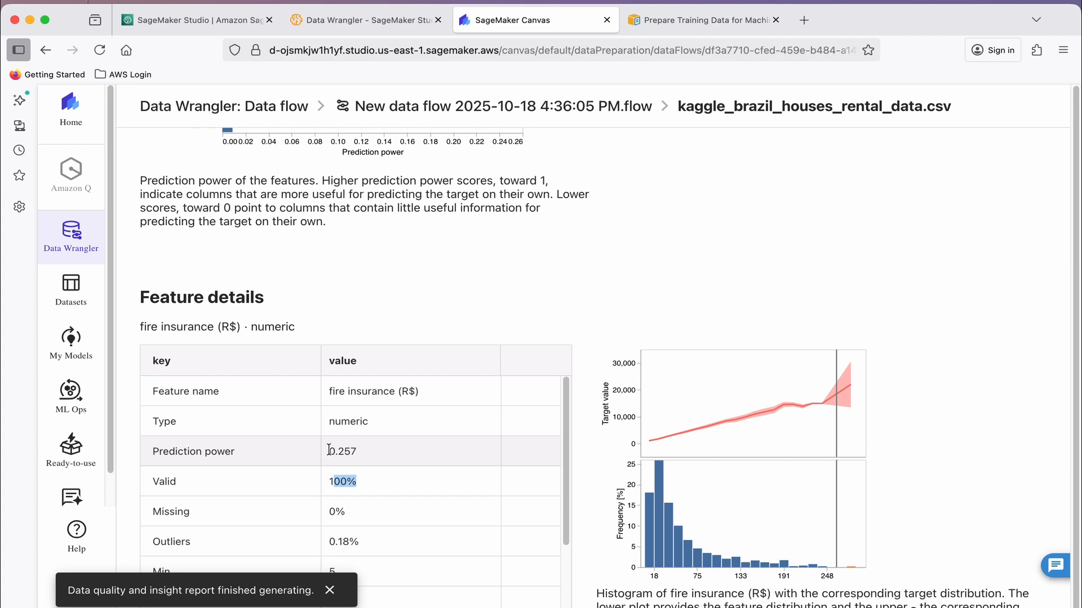
drag(328, 452, 396, 450)
drag(329, 512, 387, 510)
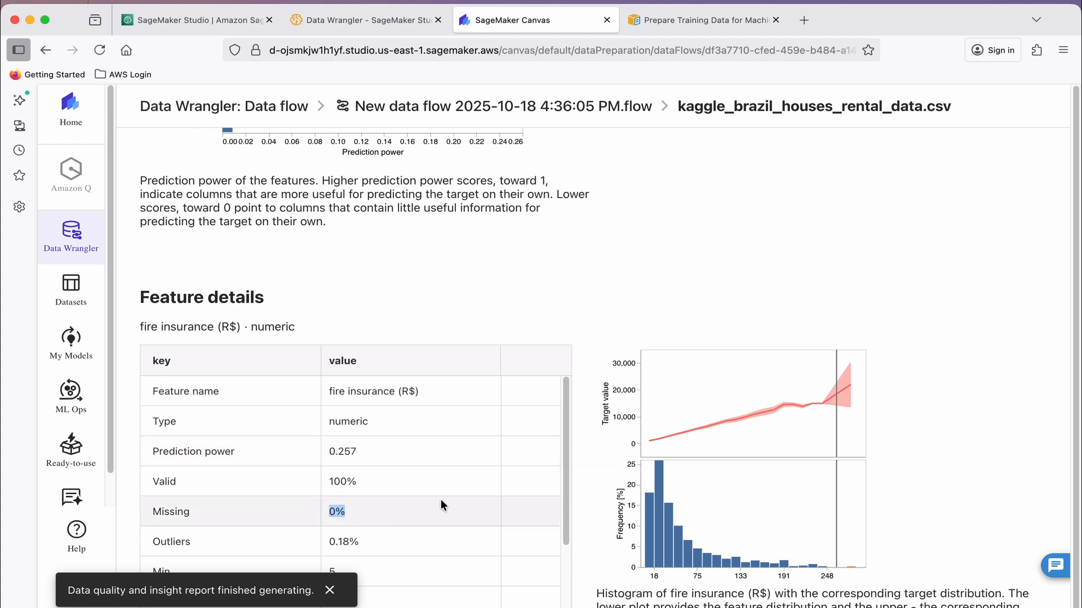
Step: Skim the details of the remaining features to the end of the report and return to its beginning
scroll(441, 499, down, 3)
scroll(129, 505, down, 5)
scroll(129, 502, down, 15)
scroll(136, 501, down, 10)
scroll(137, 499, down, 3)
scroll(242, 463, up, 20)
scroll(292, 454, up, 20)
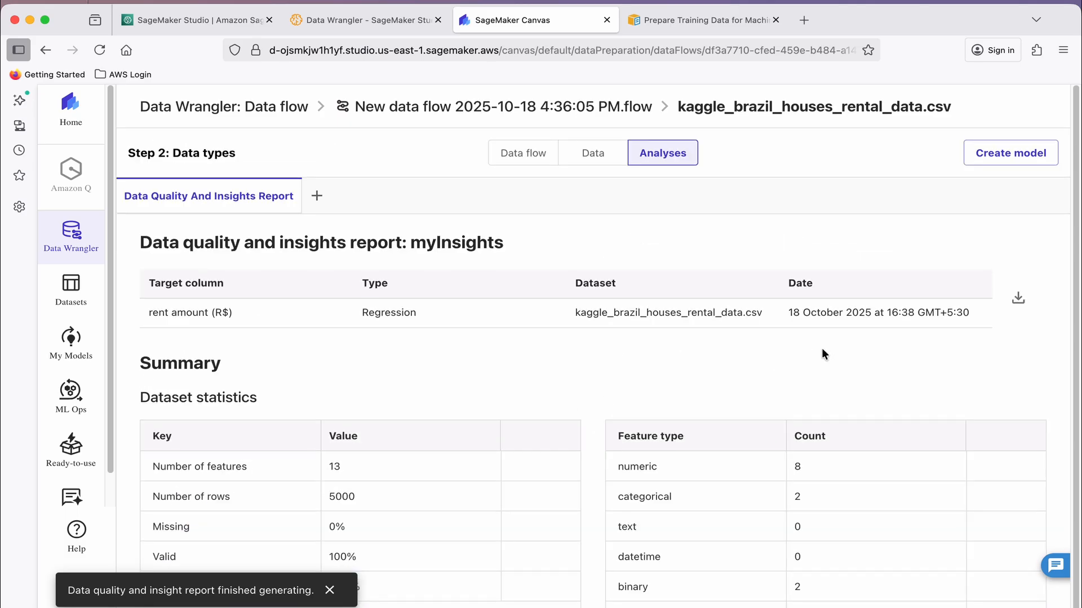
Step: Check the data flow, return to the analyses and add a new analysis of type Histogram
click(523, 153)
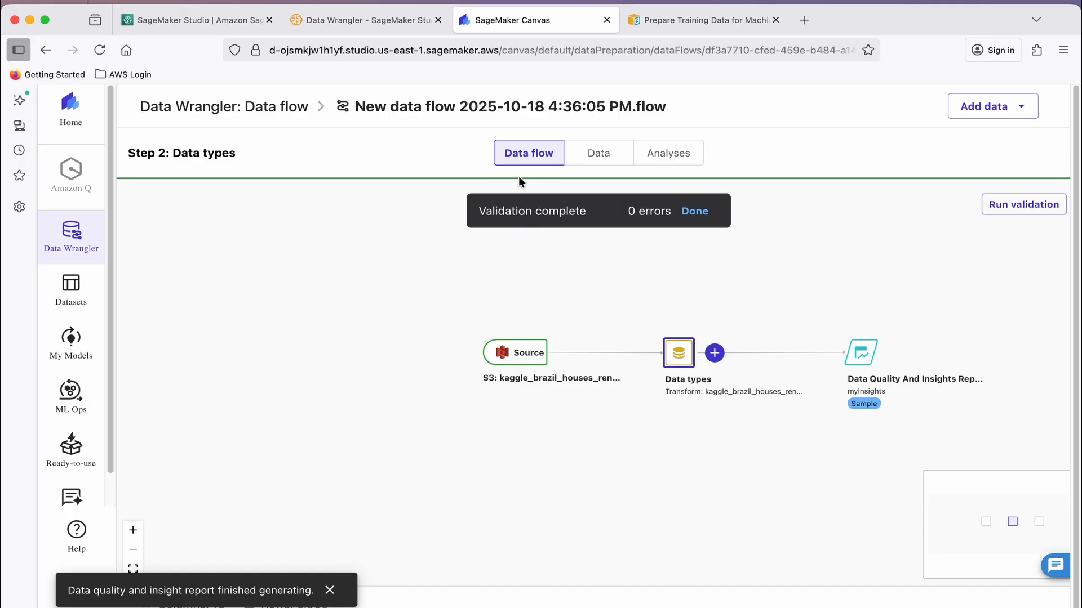
click(682, 161)
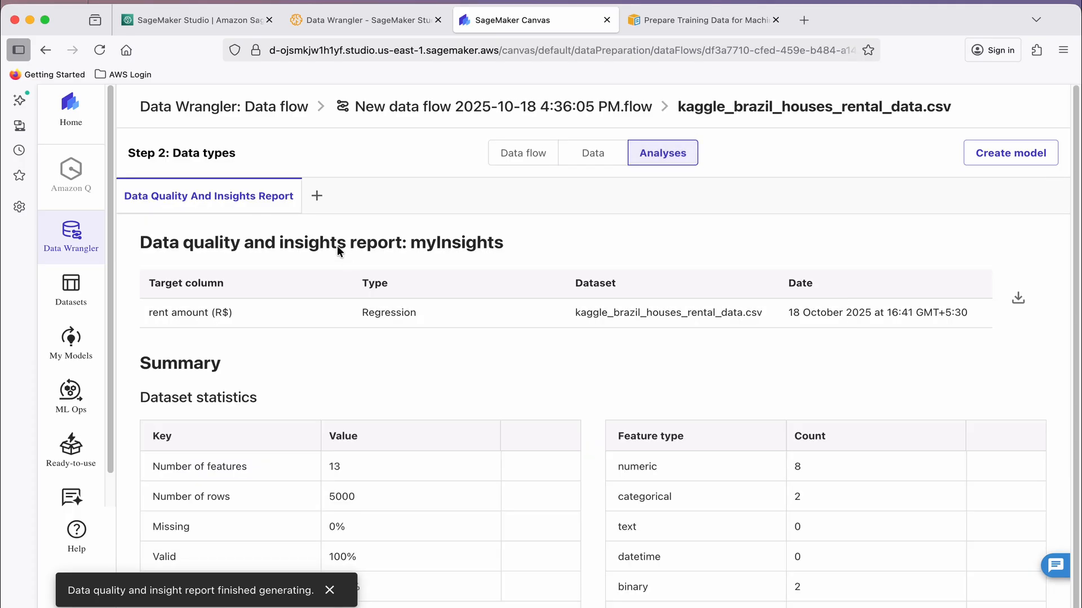
click(318, 198)
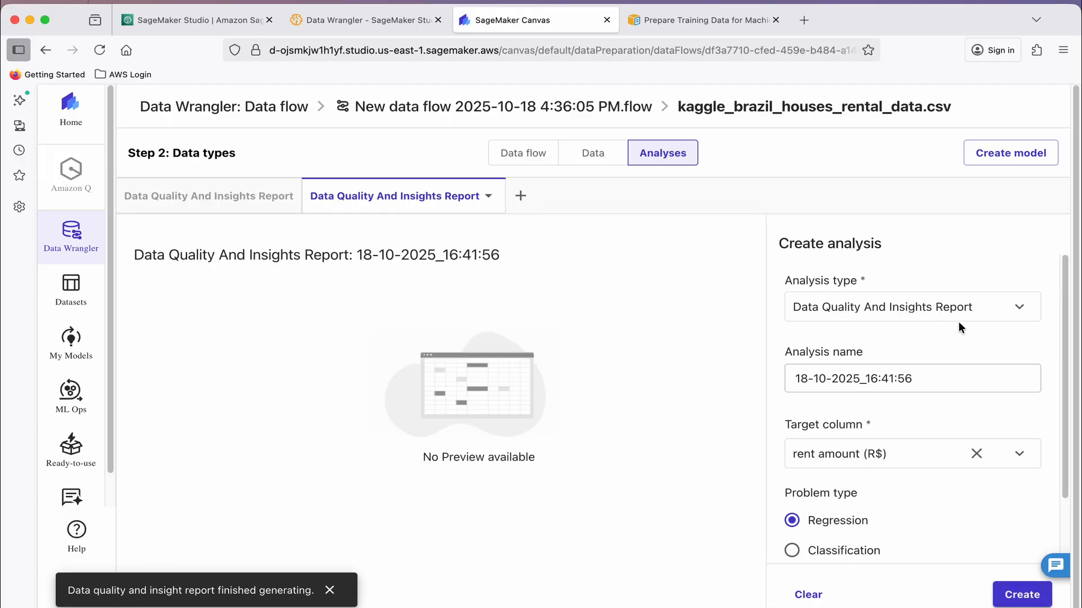
click(1022, 311)
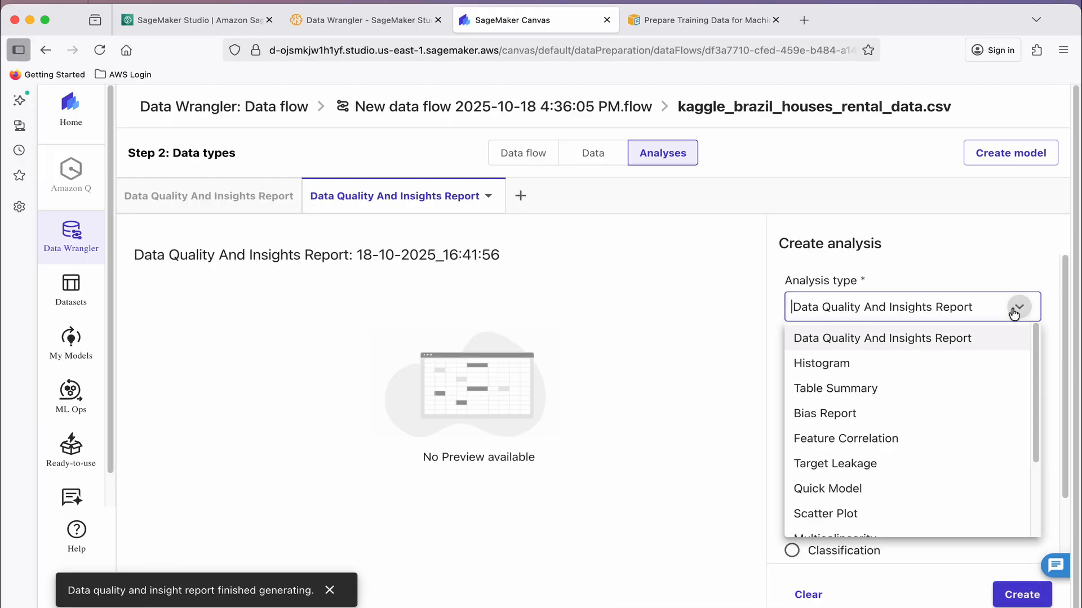
click(838, 363)
Step: Name the histogram analysis renthistogram
click(917, 386)
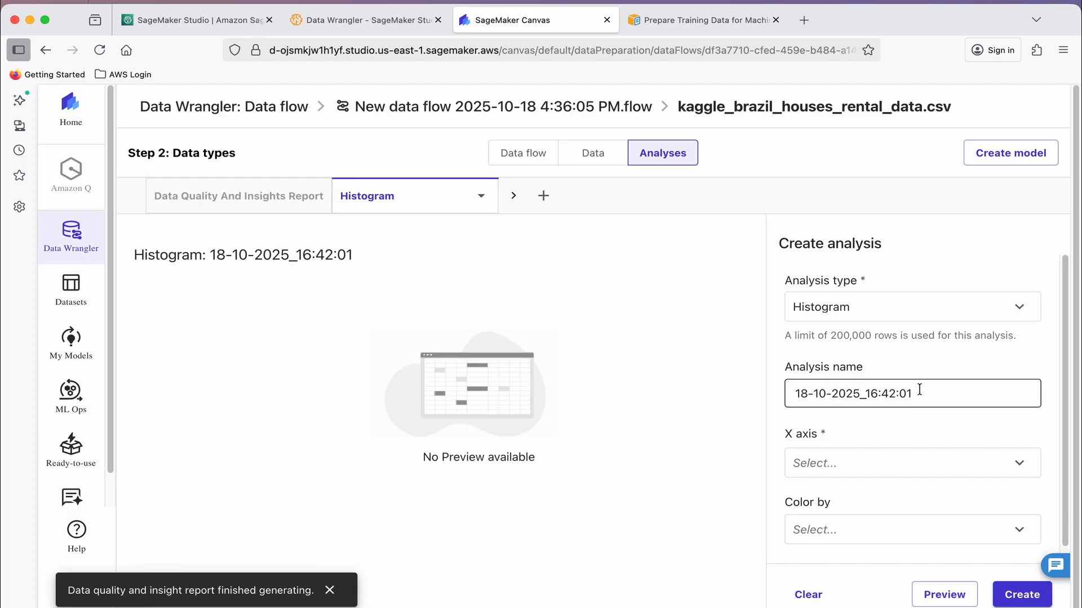
drag(917, 387, 749, 389)
text(histor)
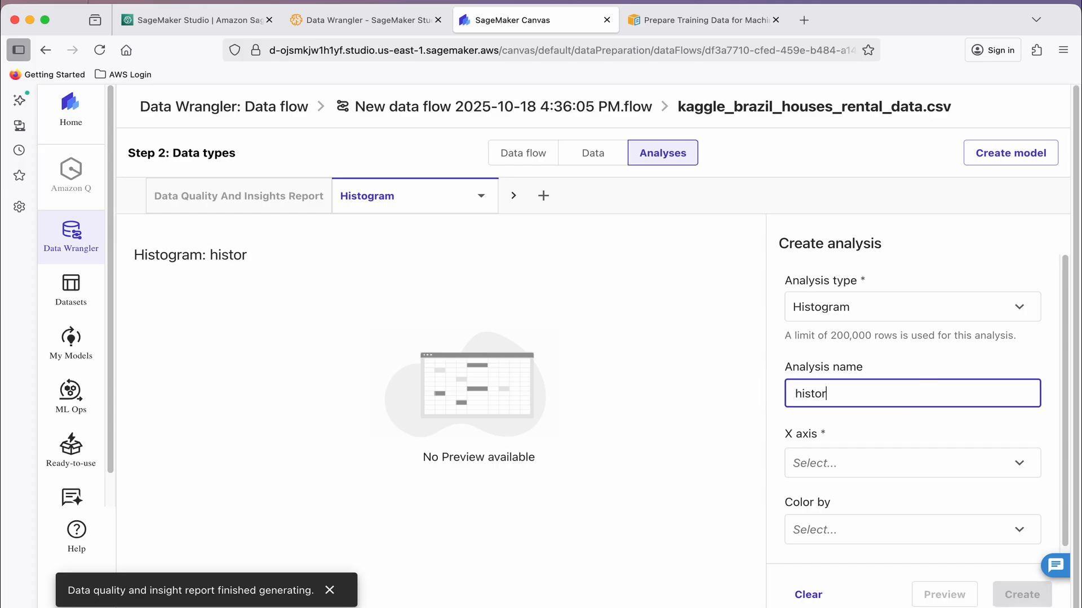
text(gram)
text(rent)
Step: Set the histogram's X axis to the rooms column
scroll(872, 411, down, 2)
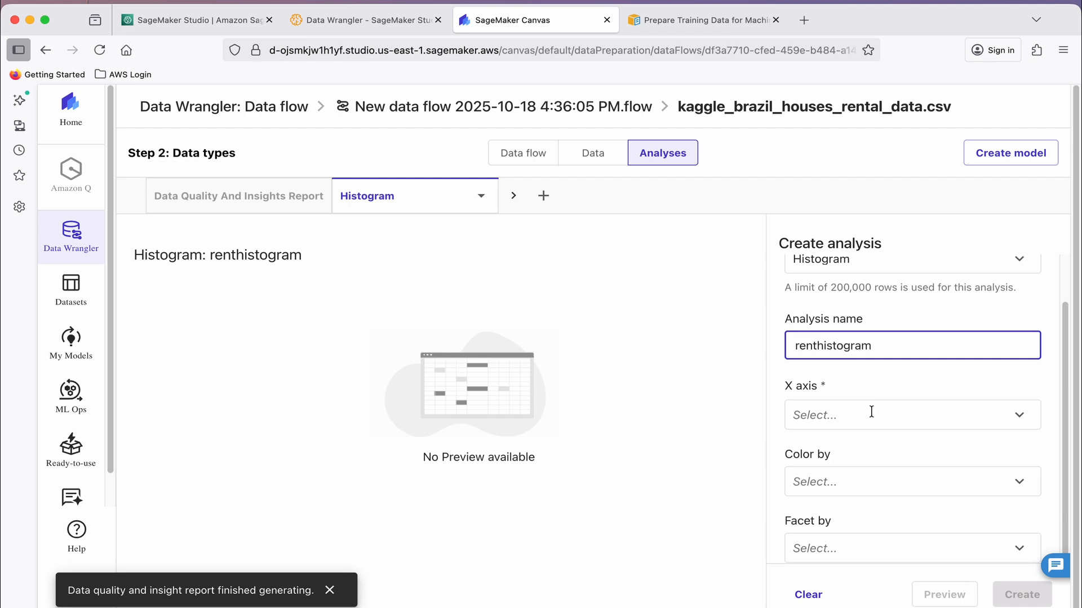
click(872, 412)
scroll(912, 487, down, 2)
scroll(914, 487, down, 2)
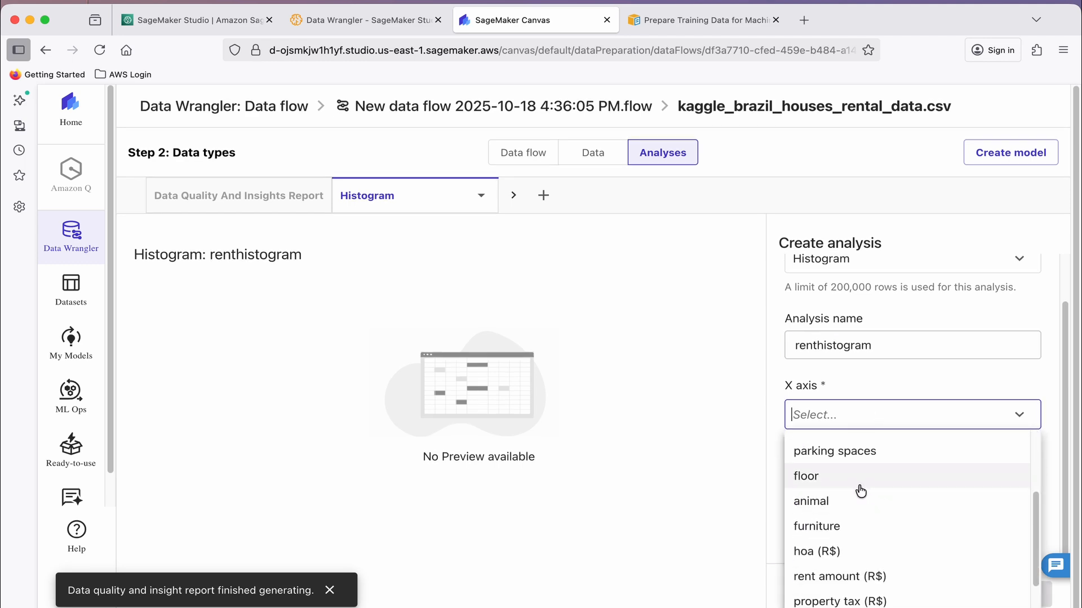
scroll(860, 491, down, 1)
scroll(715, 443, down, 2)
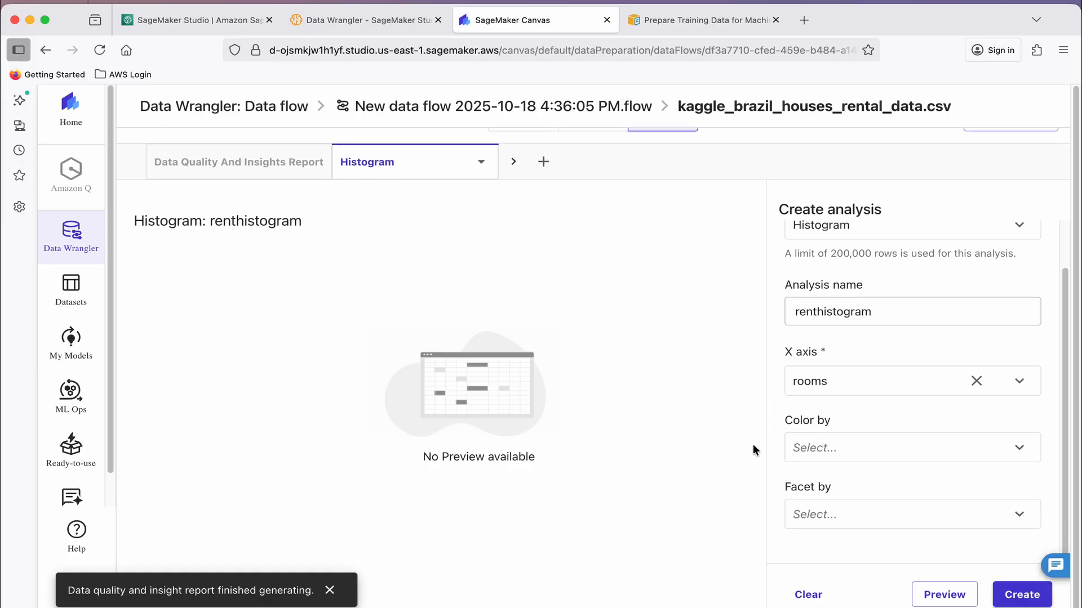
Step: Color the histogram by rent amount (R$) and preview the resulting chart down to its rooms axis
click(1026, 457)
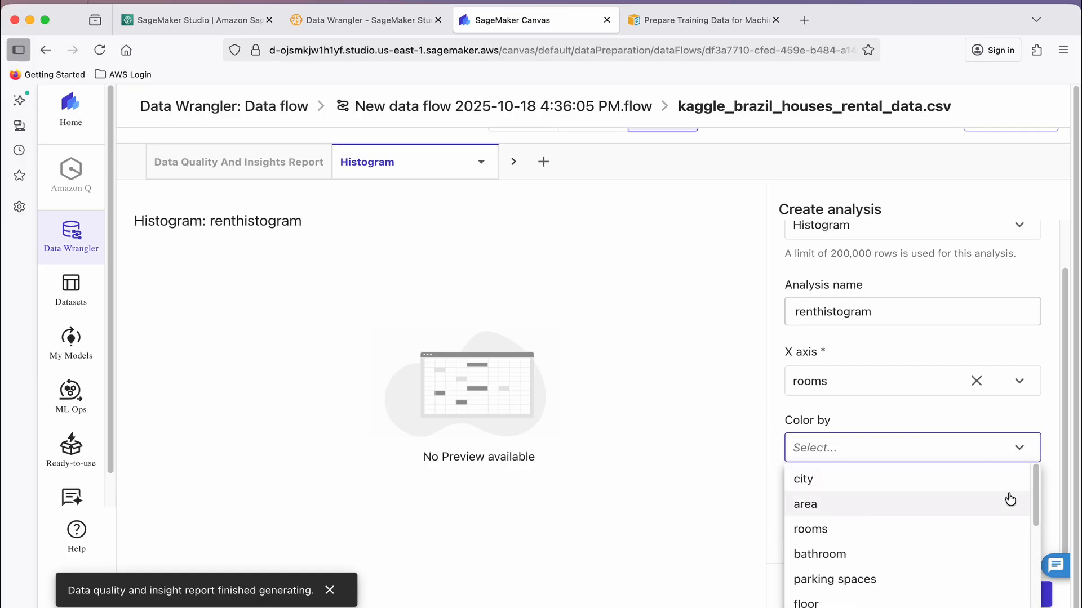
scroll(848, 528, down, 3)
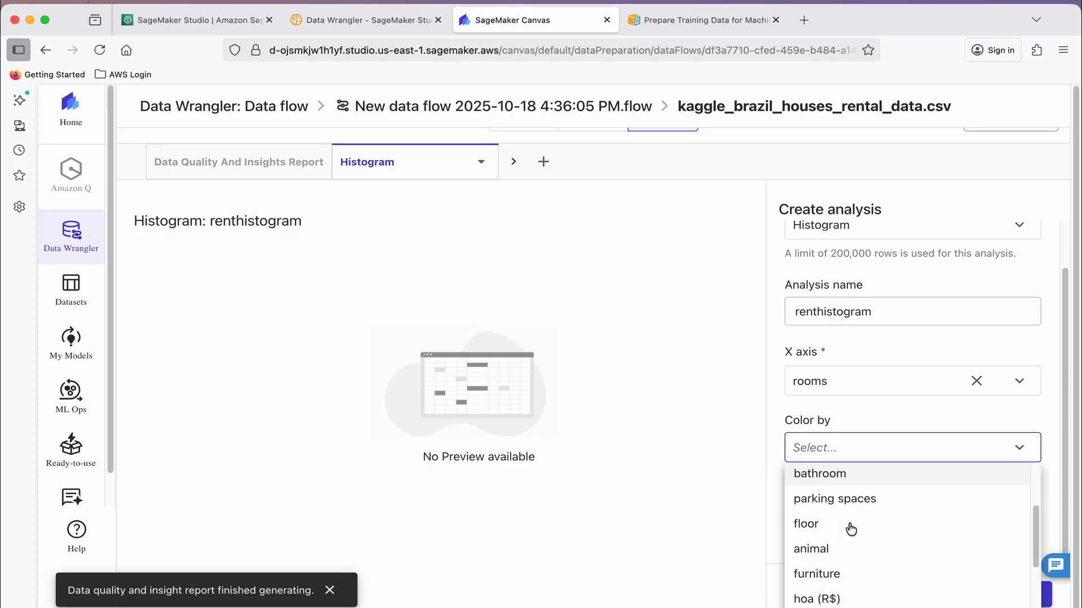
scroll(850, 528, down, 3)
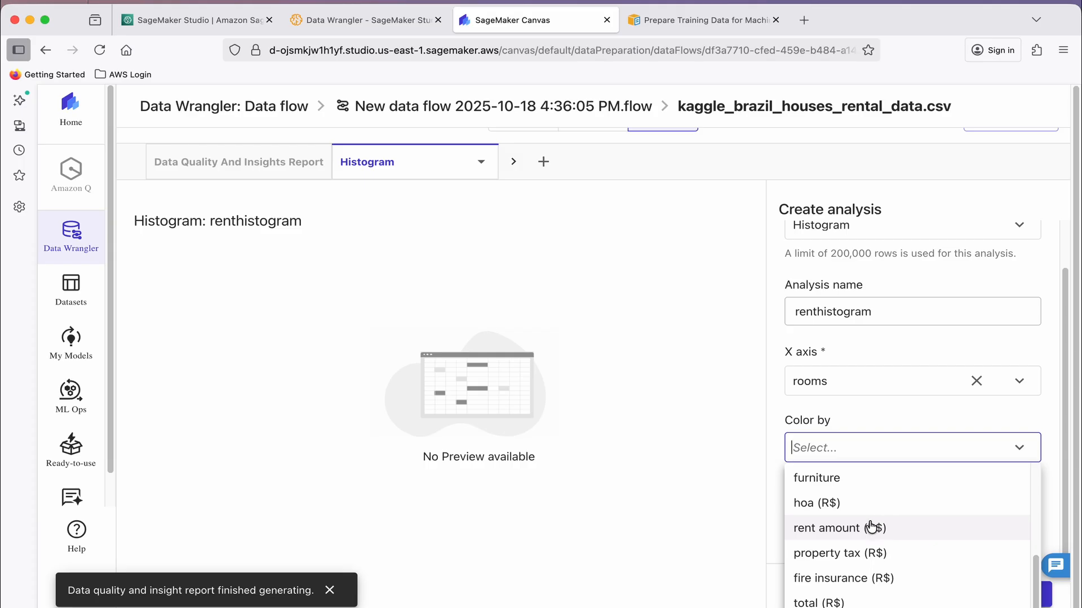
click(854, 528)
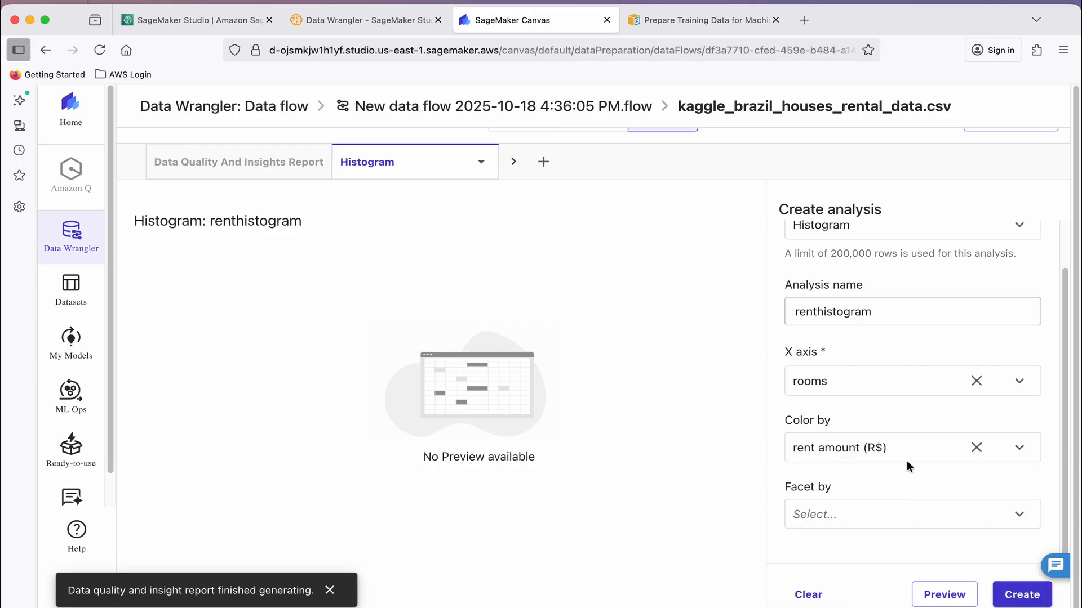
click(945, 594)
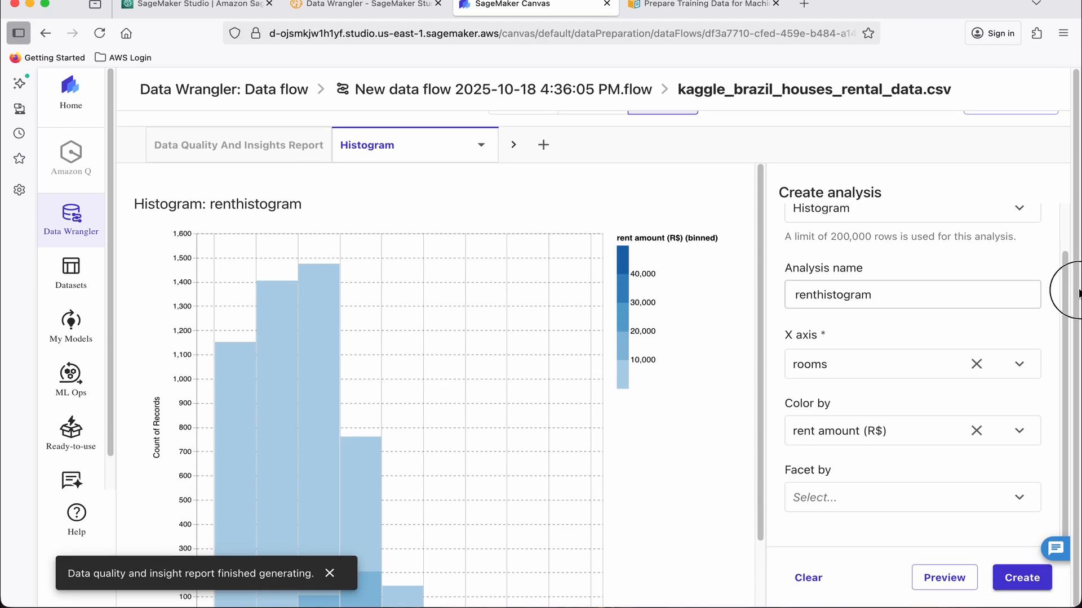
scroll(237, 572, down, 3)
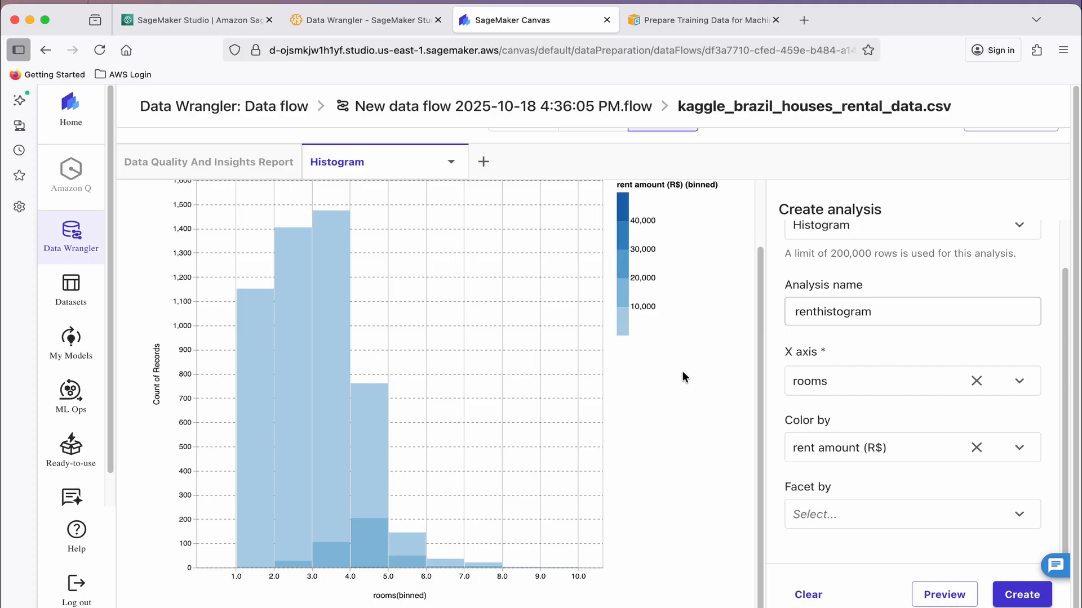
Step: Add another analysis to the dataset and set its type to Quick Model
click(484, 162)
scroll(610, 227, up, 1)
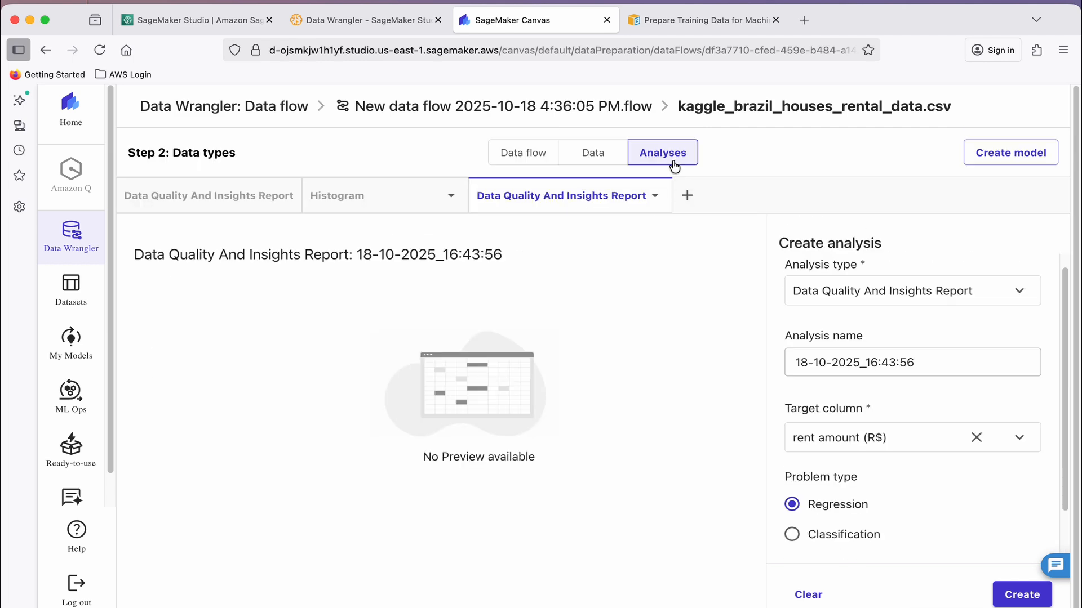
click(955, 291)
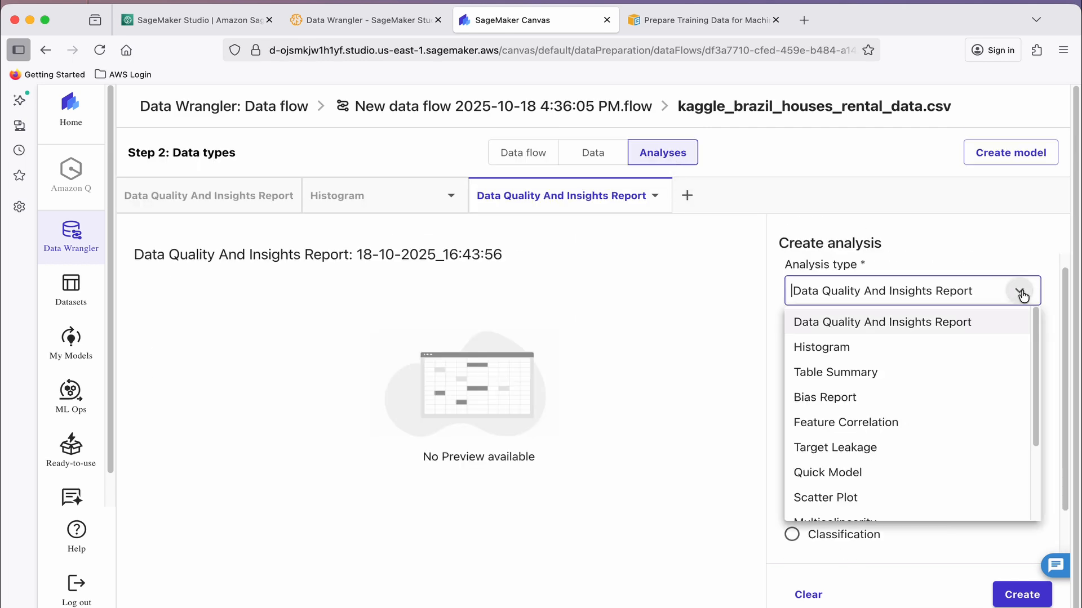
click(859, 472)
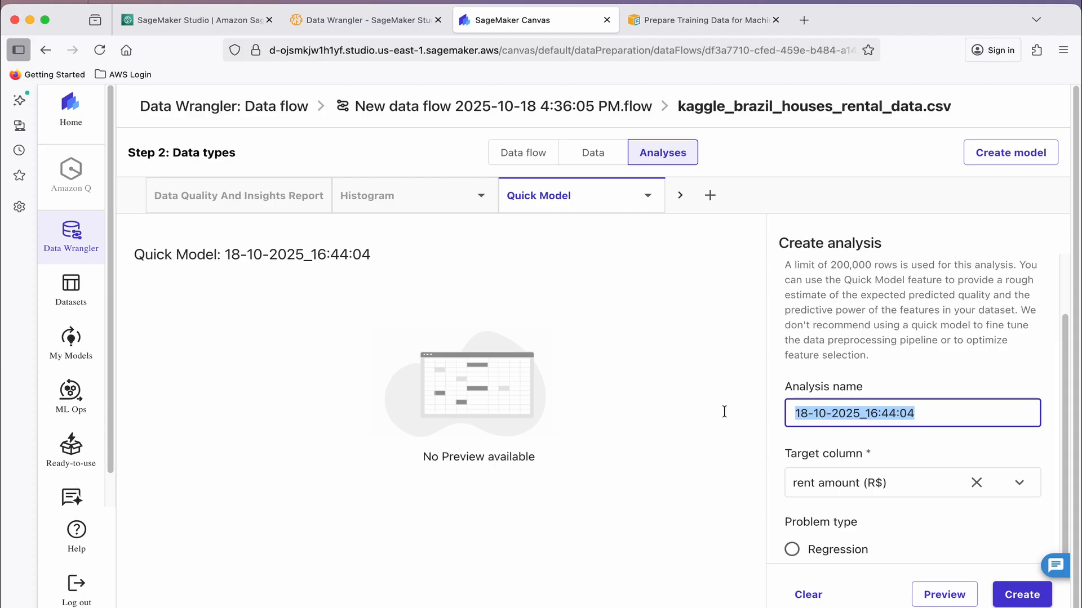
Step: Name the Quick Model analysis rentQuickModel and set its problem type to Regression
text(QuickM)
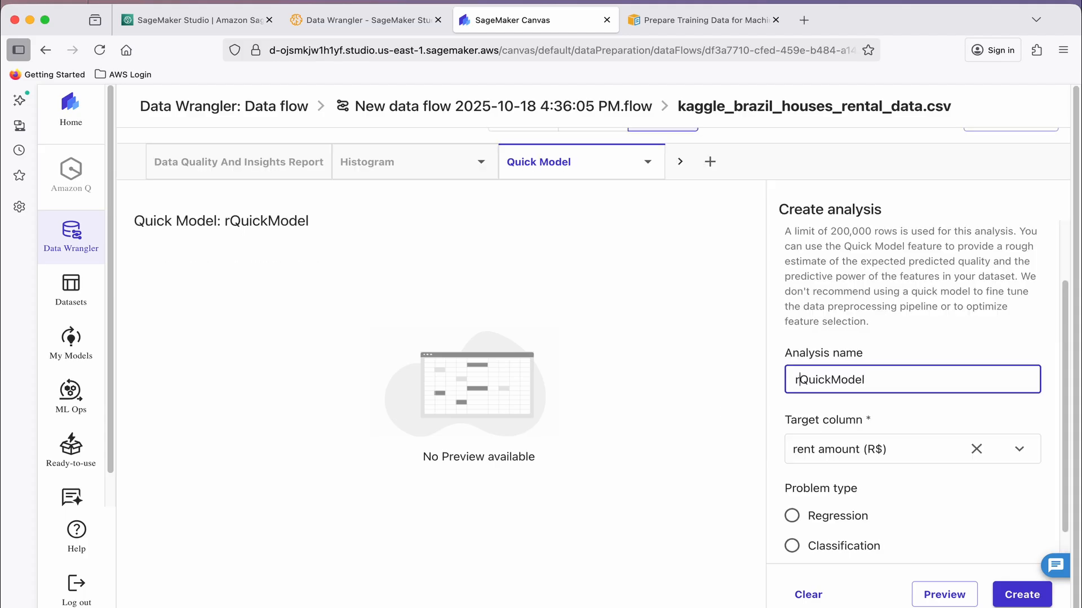
text(ent)
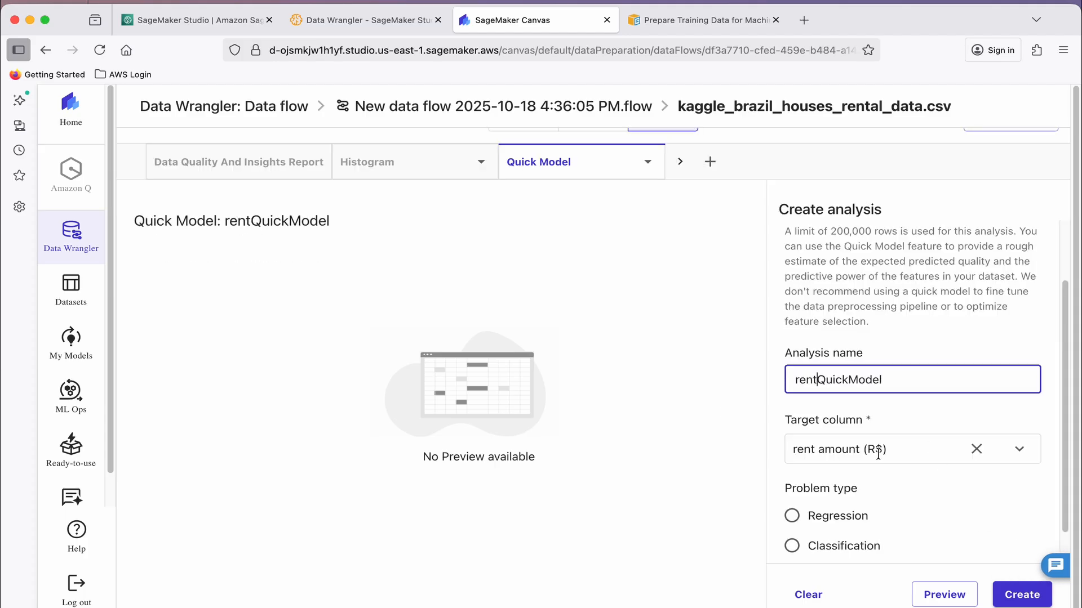
scroll(878, 452, down, 1)
click(799, 485)
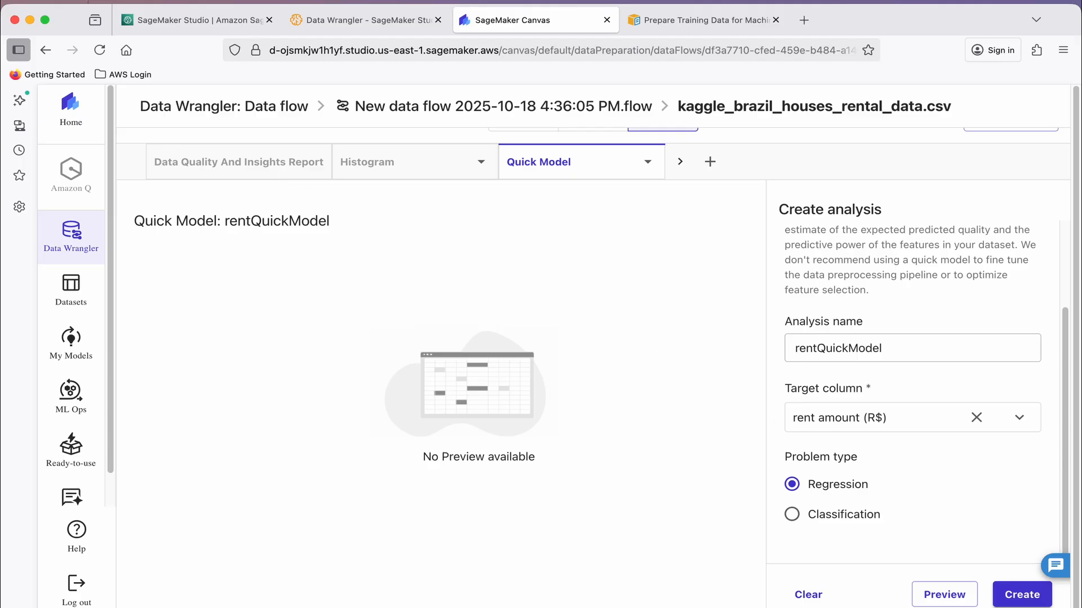
Step: Preview the rentQuickModel feature importance chart for the rent amount (R$) target and create the analysis
click(950, 596)
scroll(178, 416, down, 3)
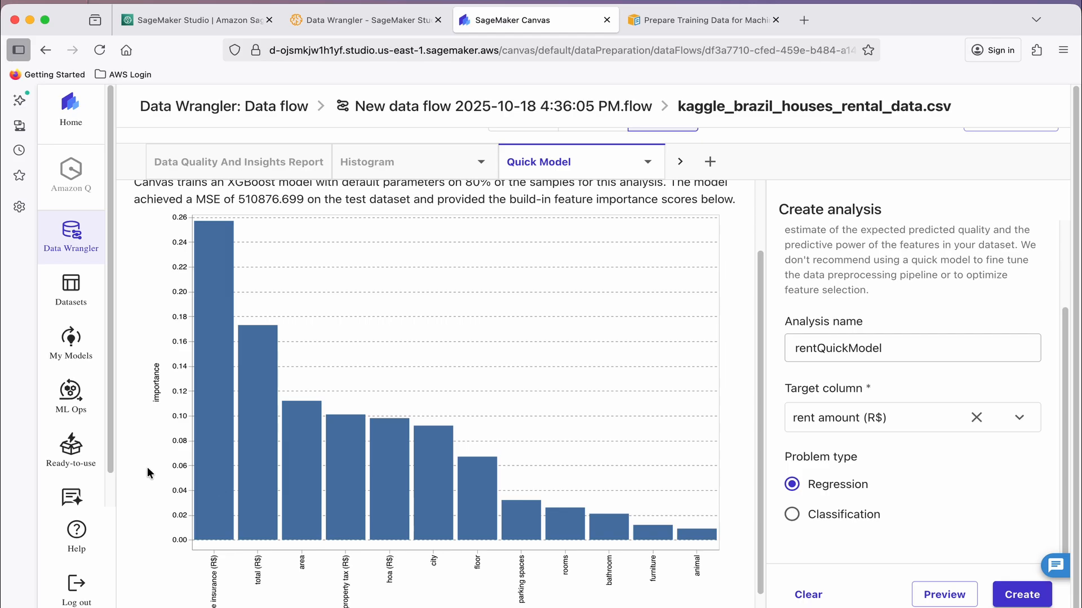
scroll(155, 471, down, 1)
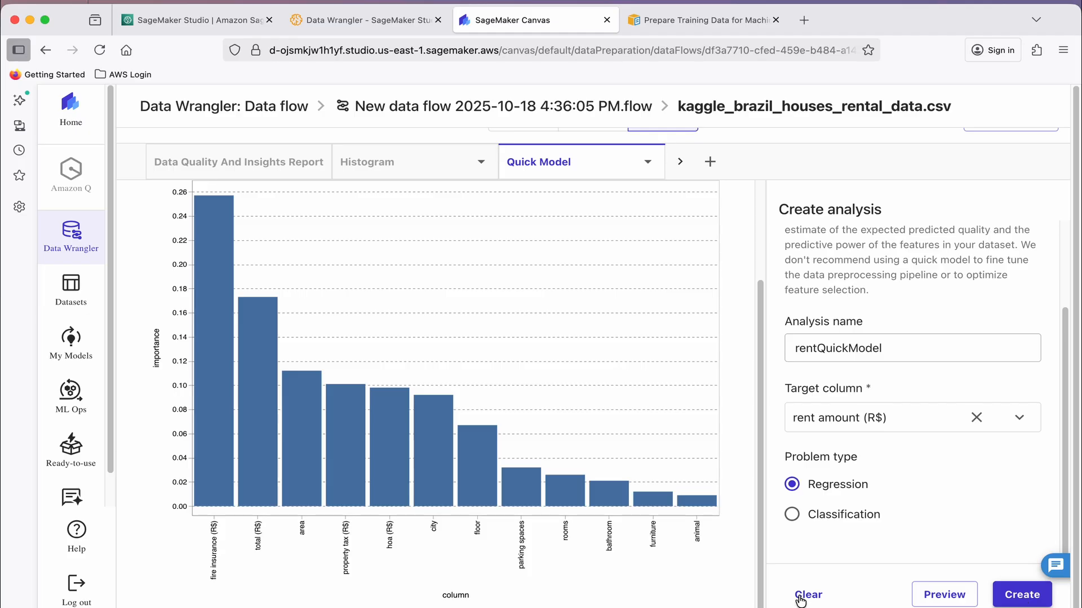
click(1022, 596)
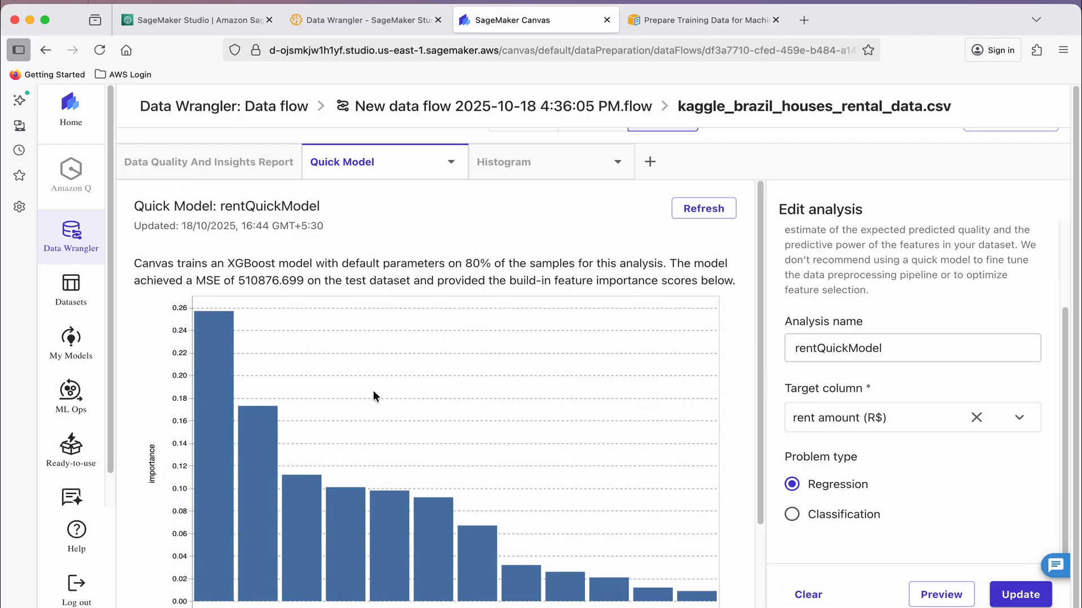
scroll(456, 274, up, 1)
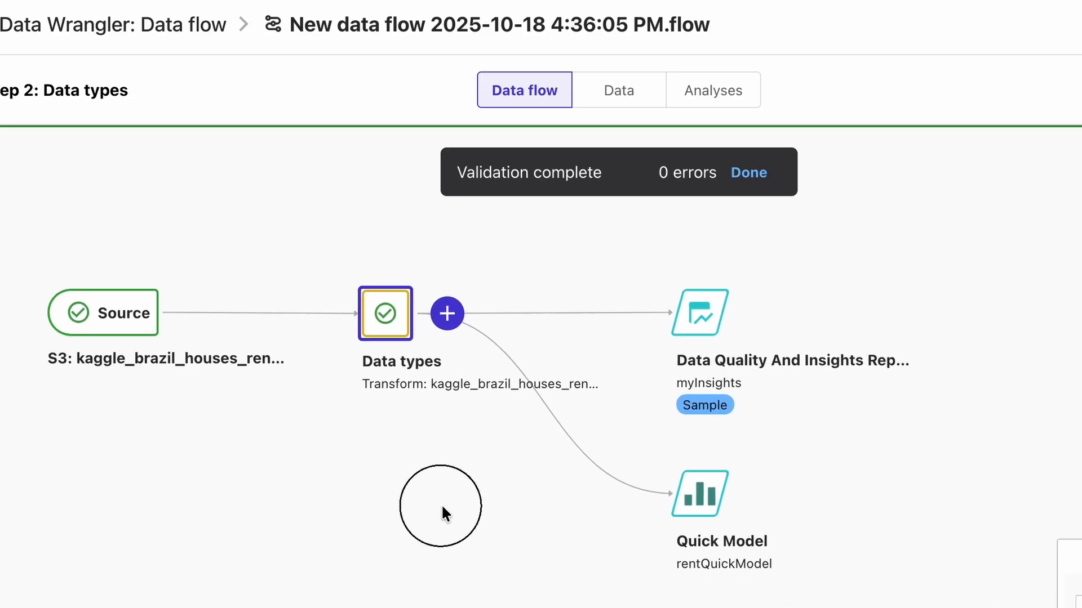
Step: From the Data types node in the data flow, start adding a Manage rows transform
drag(441, 504, 550, 497)
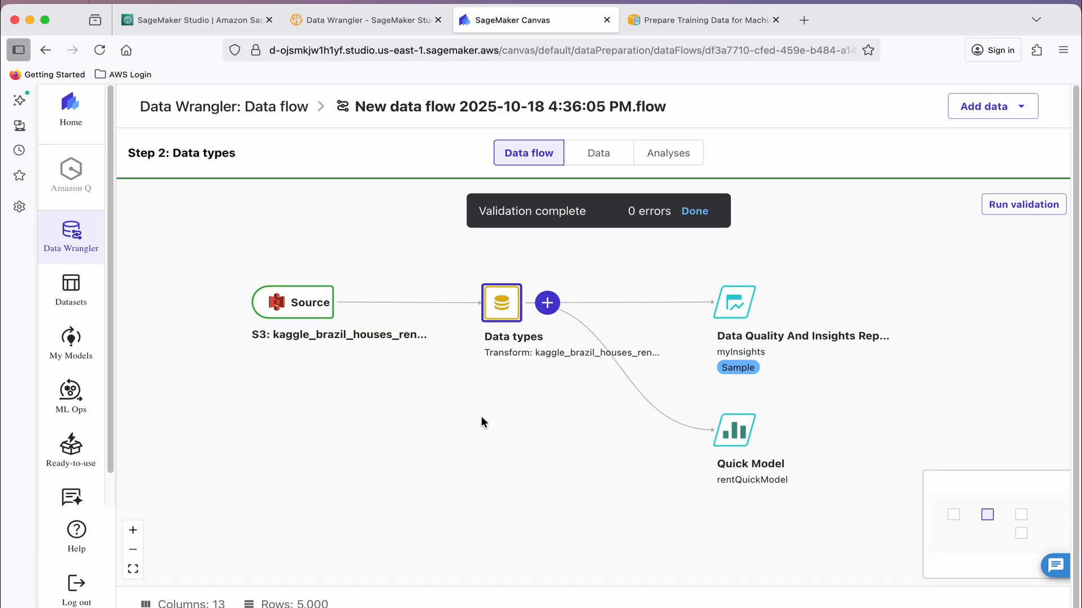
click(552, 310)
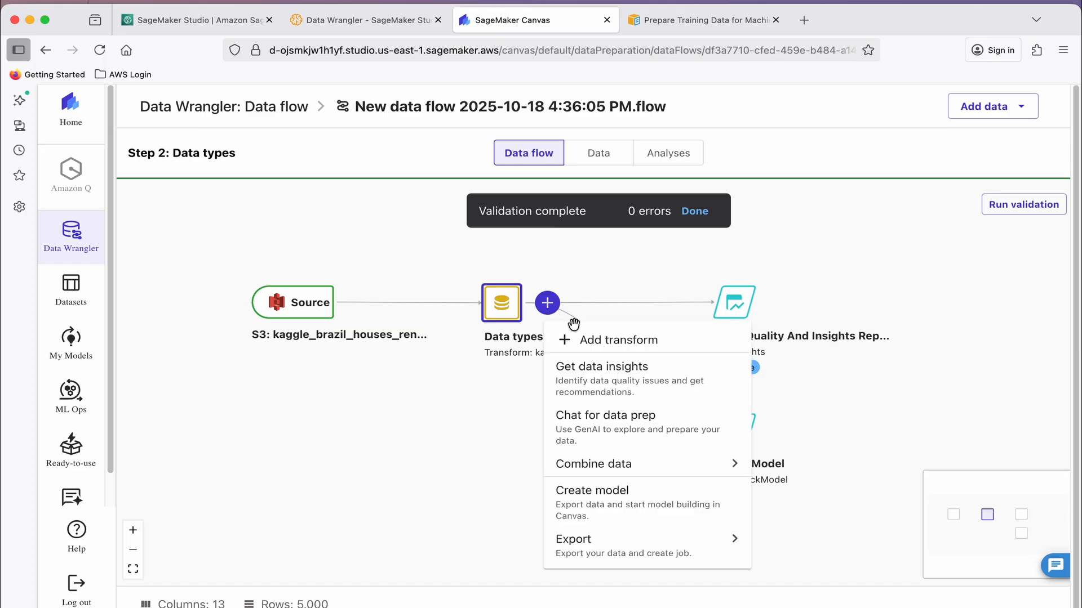
click(640, 408)
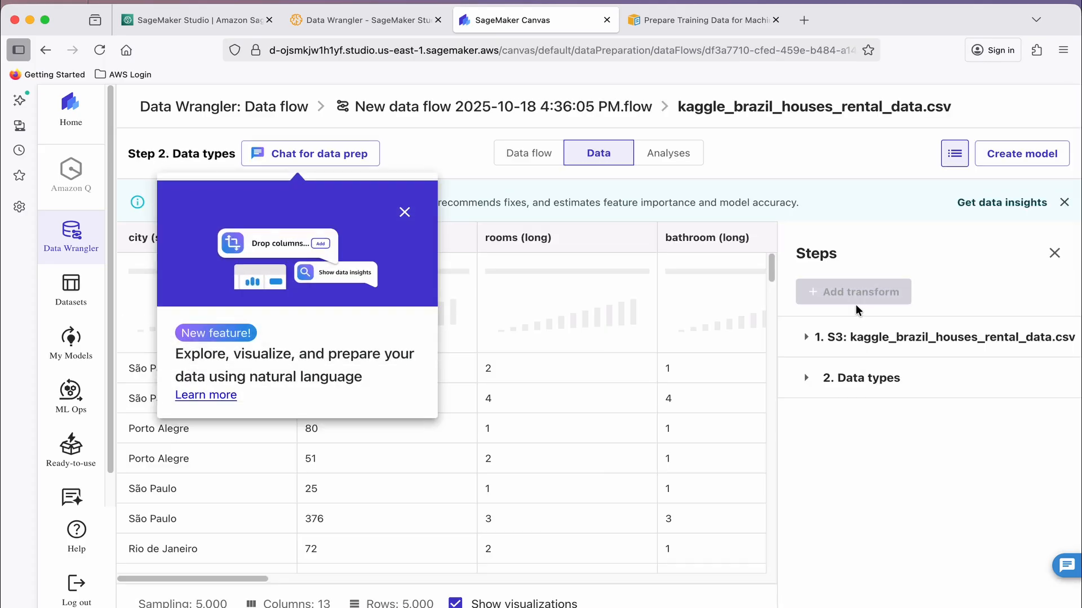
click(859, 293)
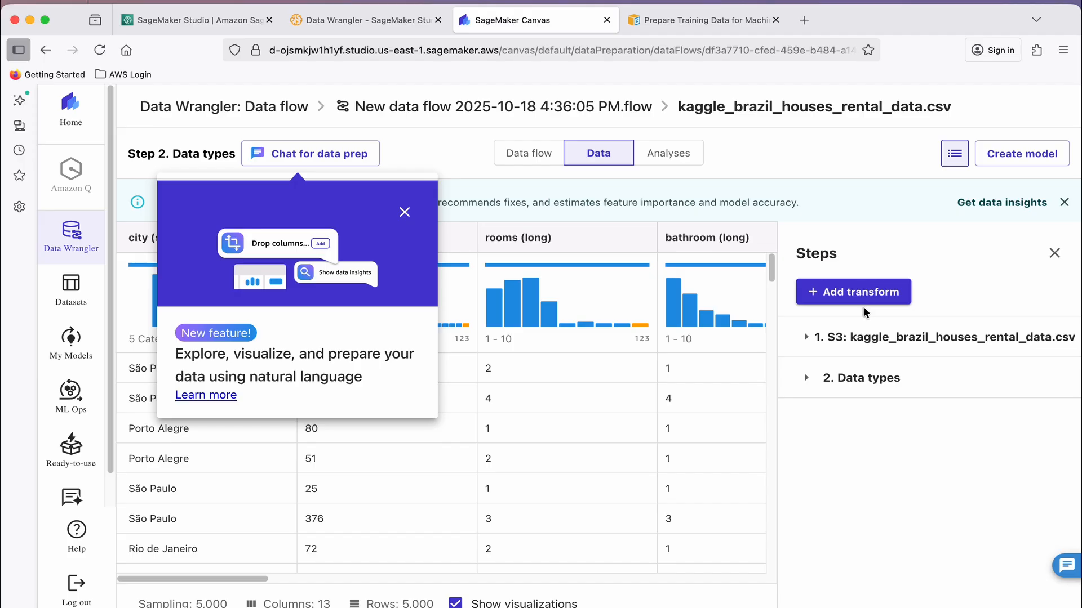
click(861, 299)
text(manage rows)
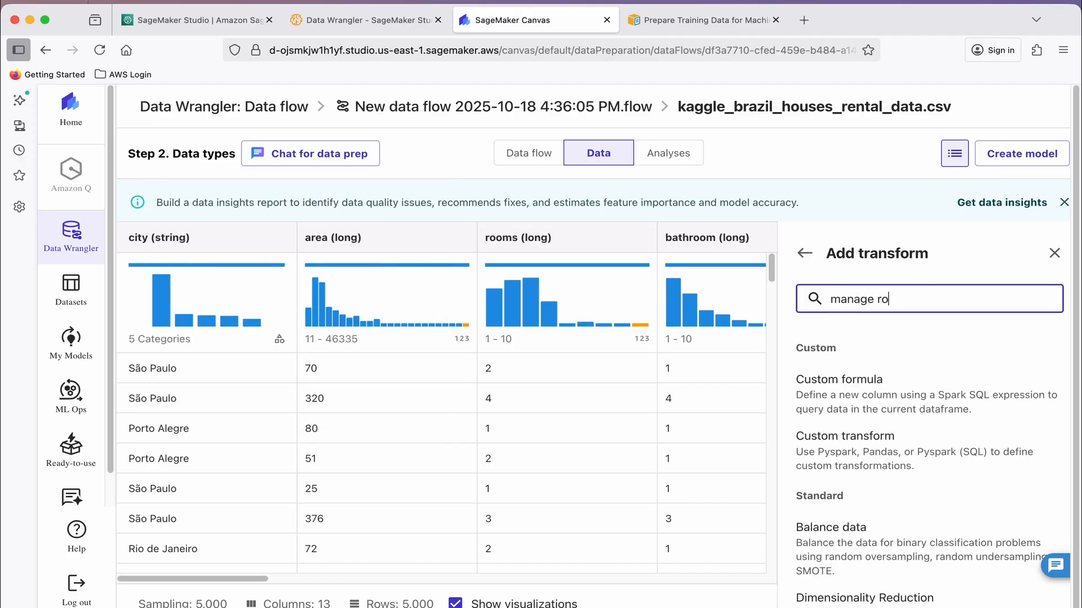
click(758, 381)
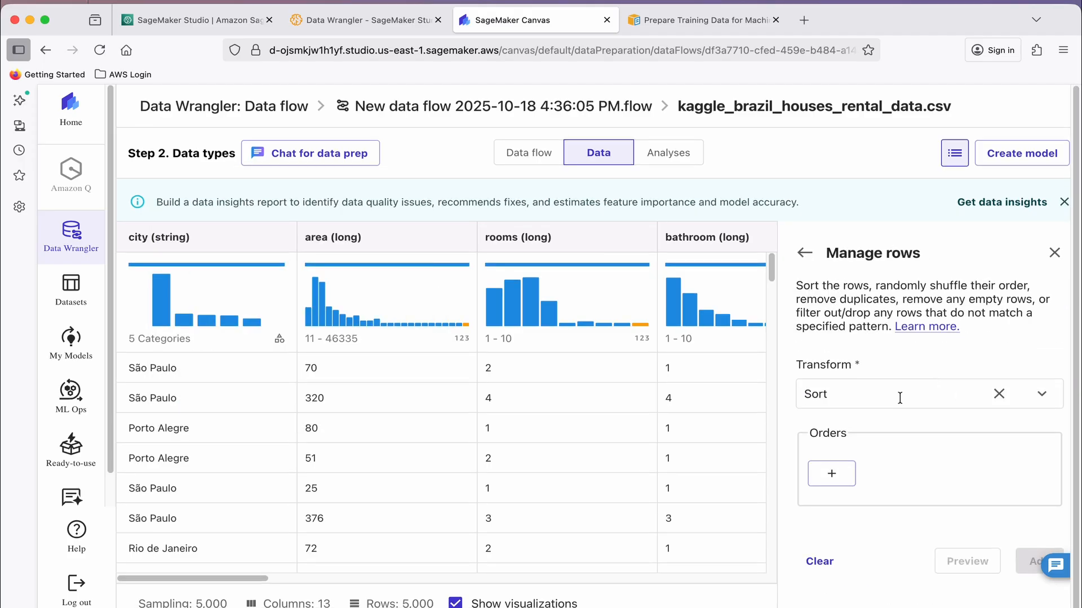
Step: Set the row transform to Drop duplicates, preview the remaining rows and add it to the flow
click(1041, 394)
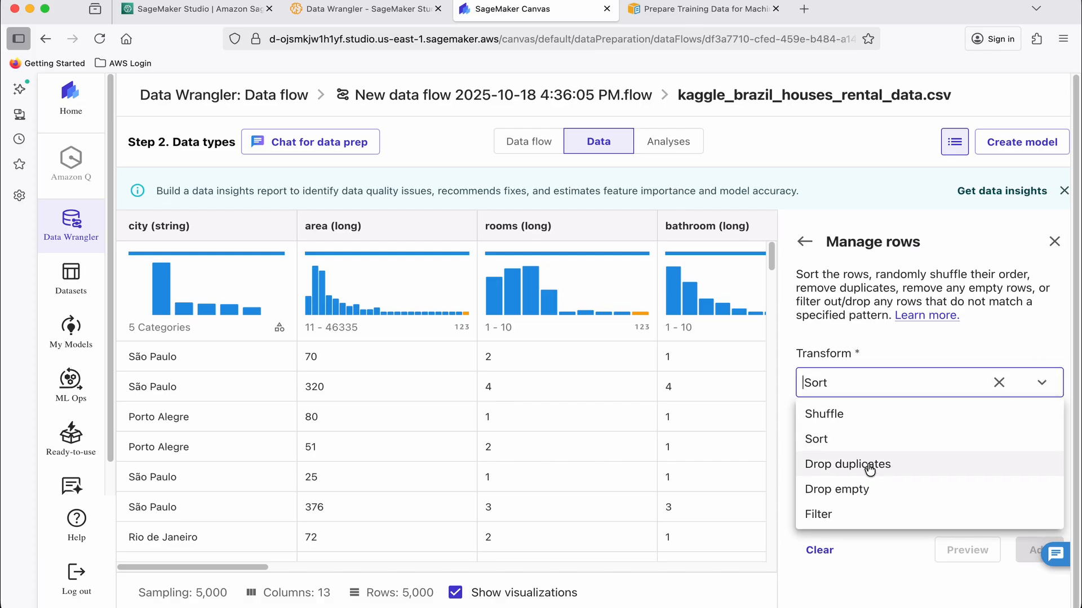
click(870, 466)
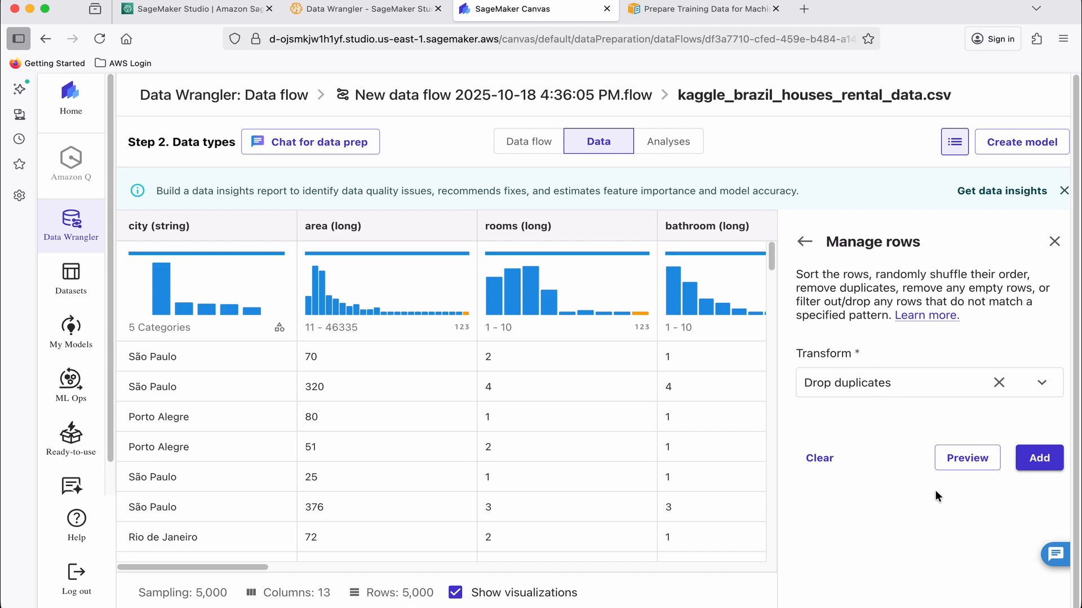
click(961, 459)
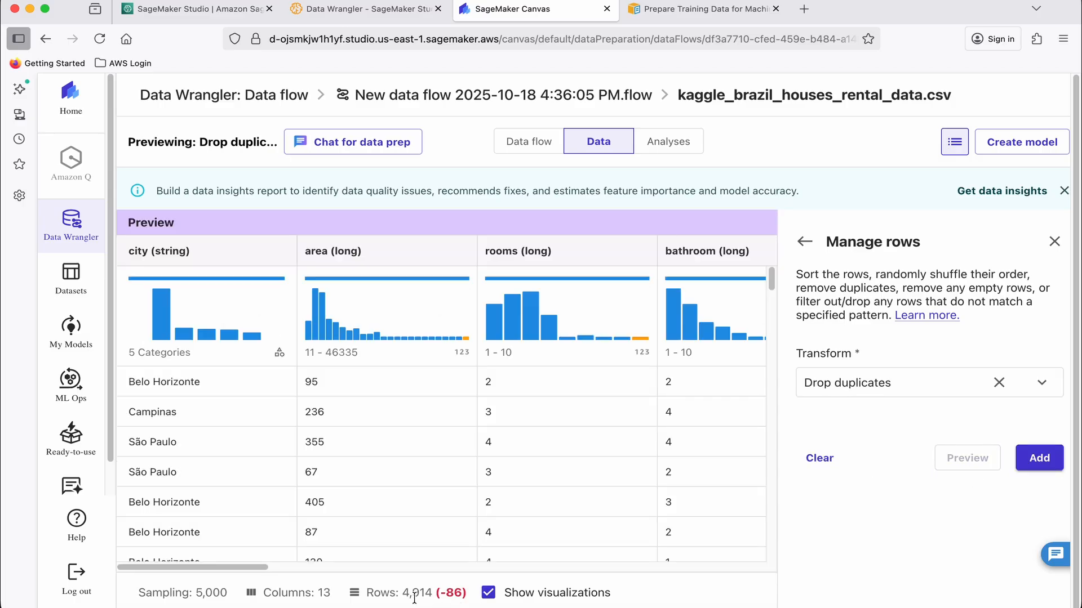
scroll(515, 431, down, 5)
scroll(514, 431, up, 5)
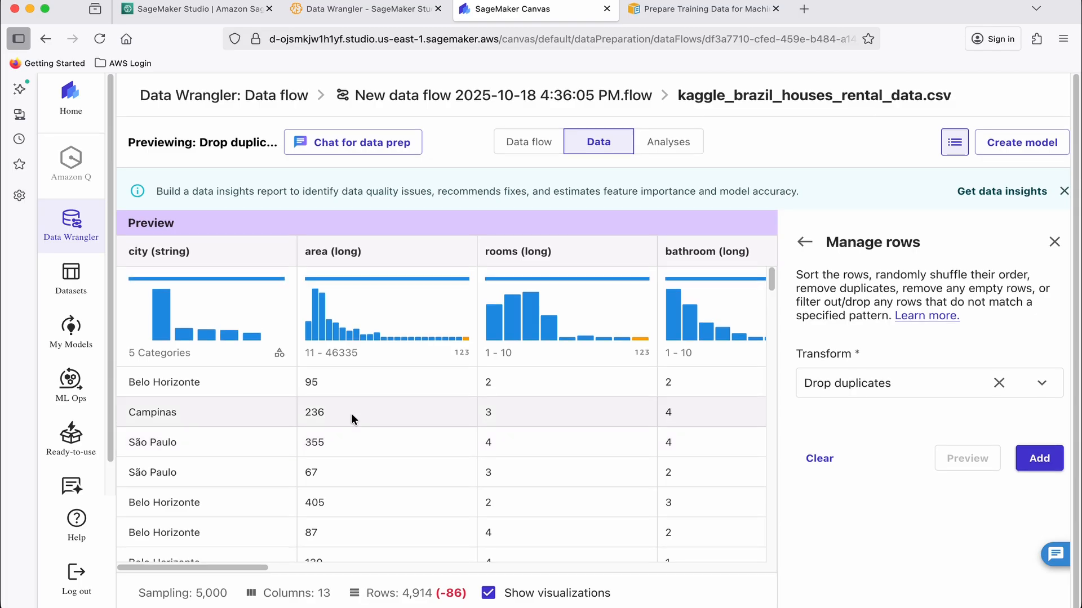
scroll(350, 417, down, 8)
scroll(504, 415, up, 8)
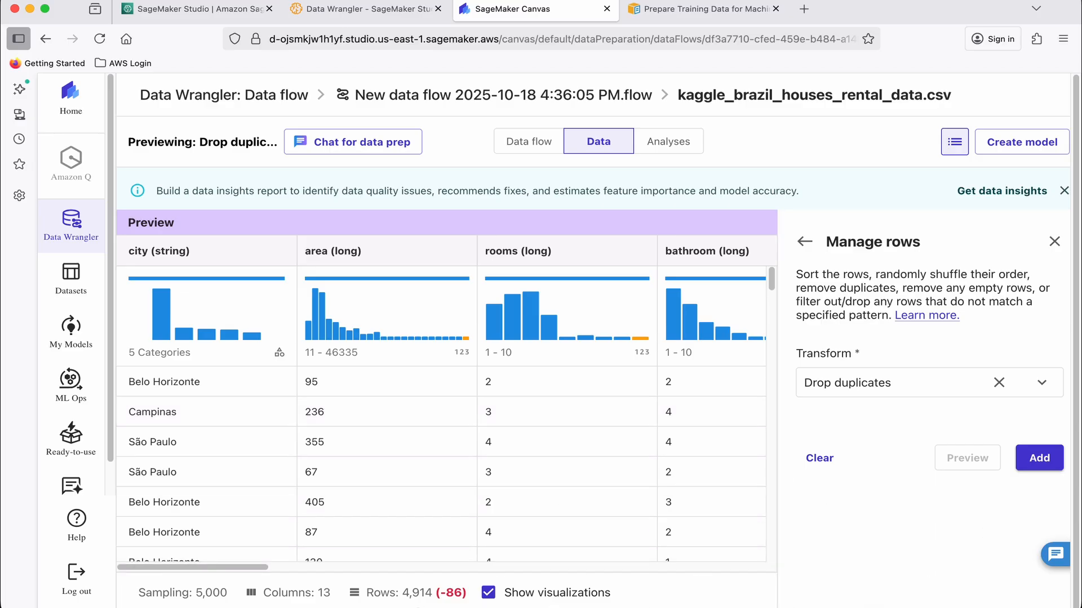
click(1040, 463)
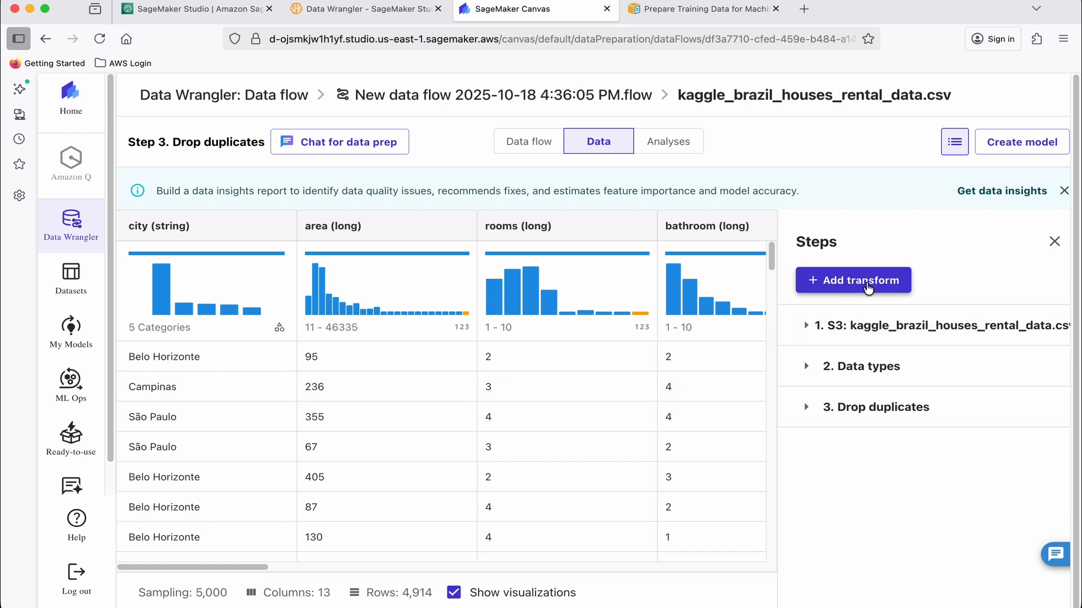
Step: Drop the animal column with a Manage columns transform, previewing the result before adding it
click(852, 280)
text(manage columns)
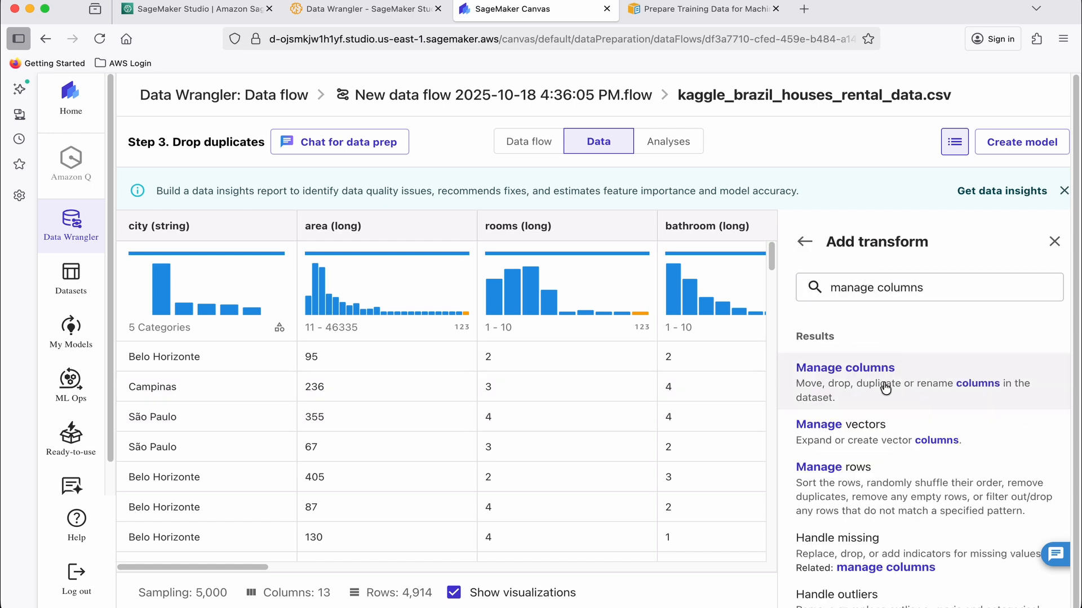
click(895, 381)
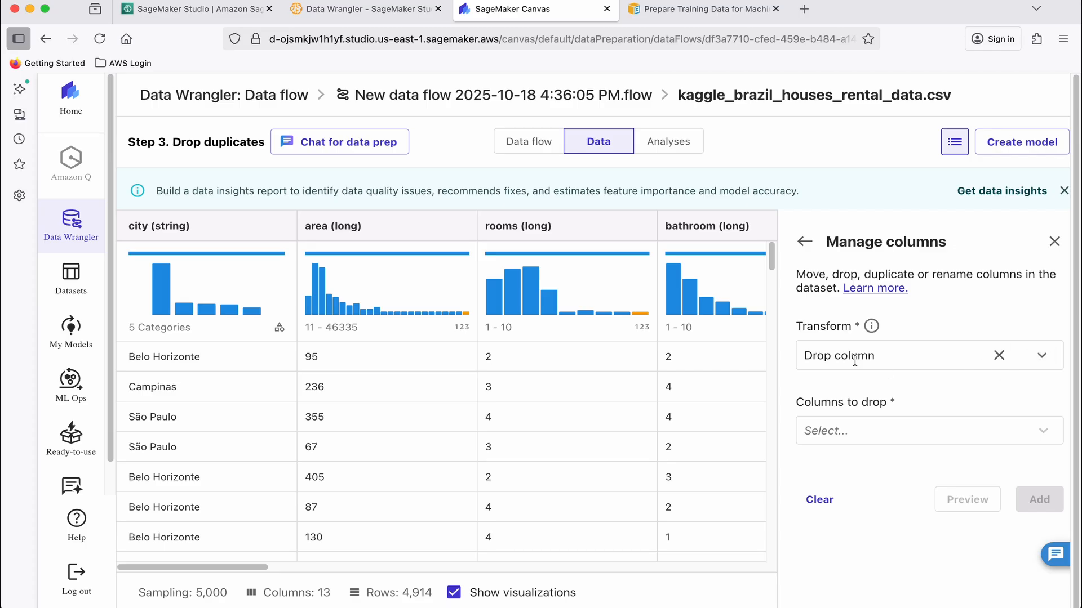
click(862, 429)
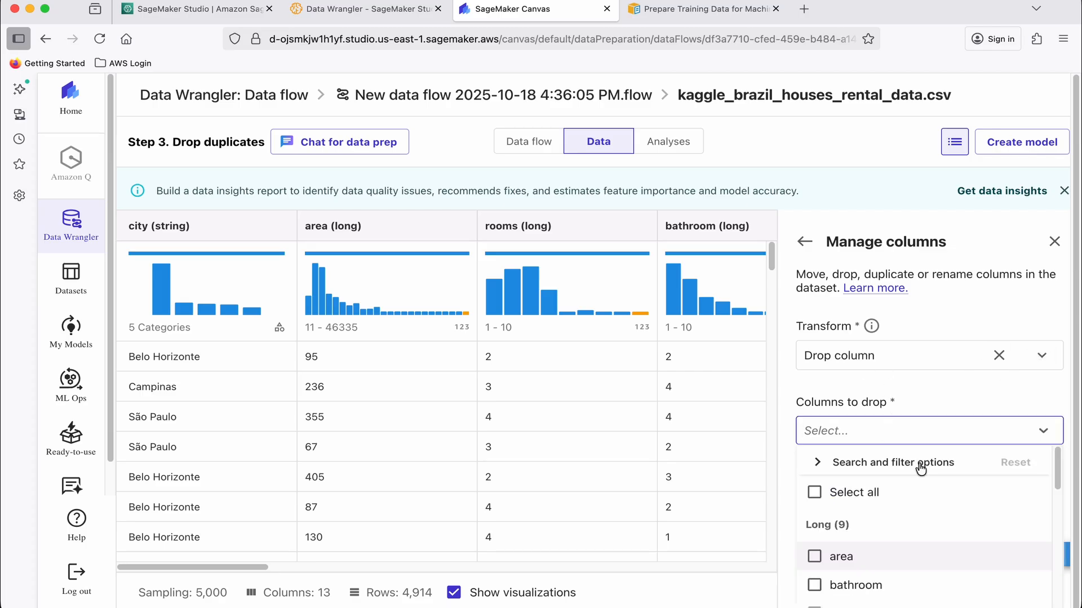
scroll(928, 489, down, 5)
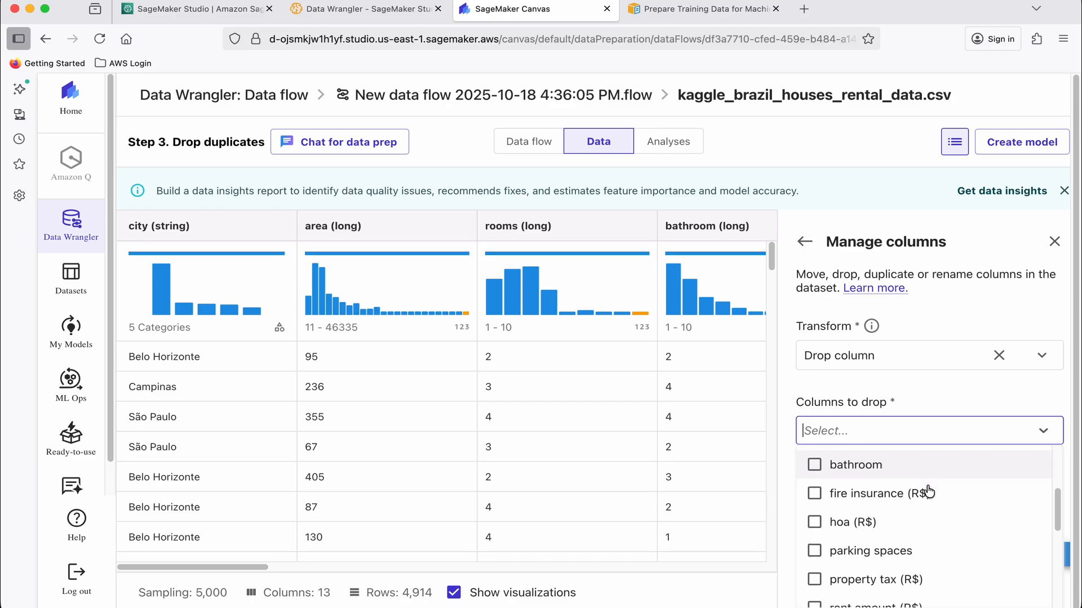
scroll(928, 489, down, 2)
click(898, 507)
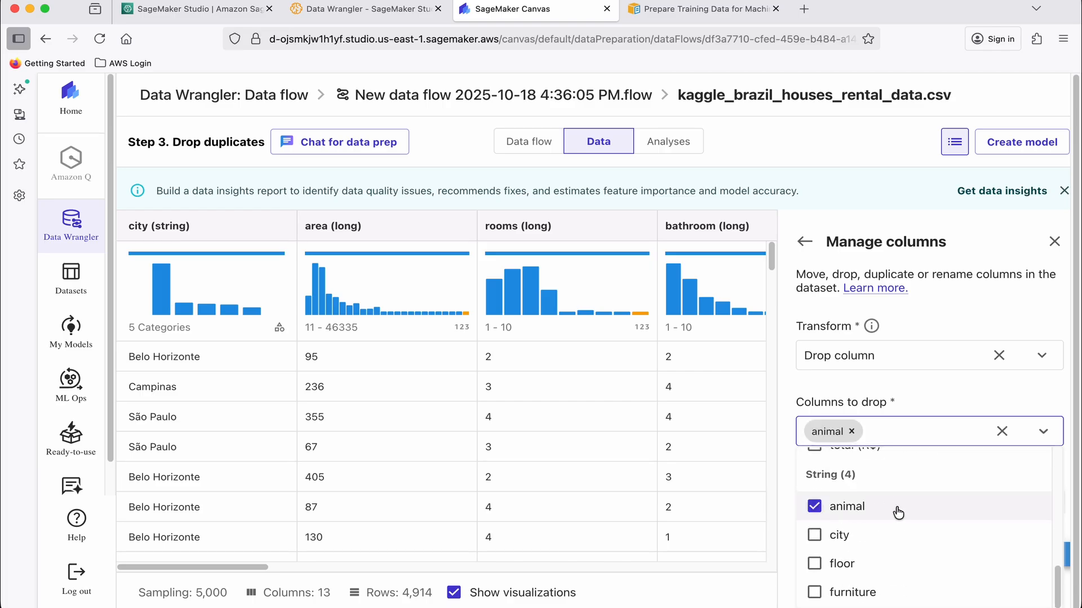
click(791, 438)
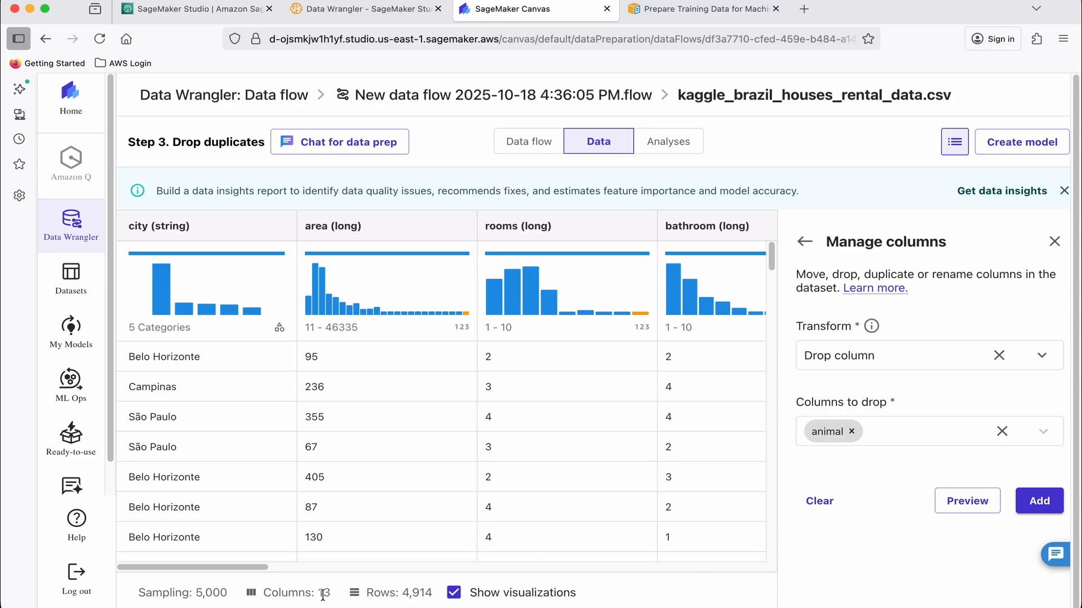
click(963, 512)
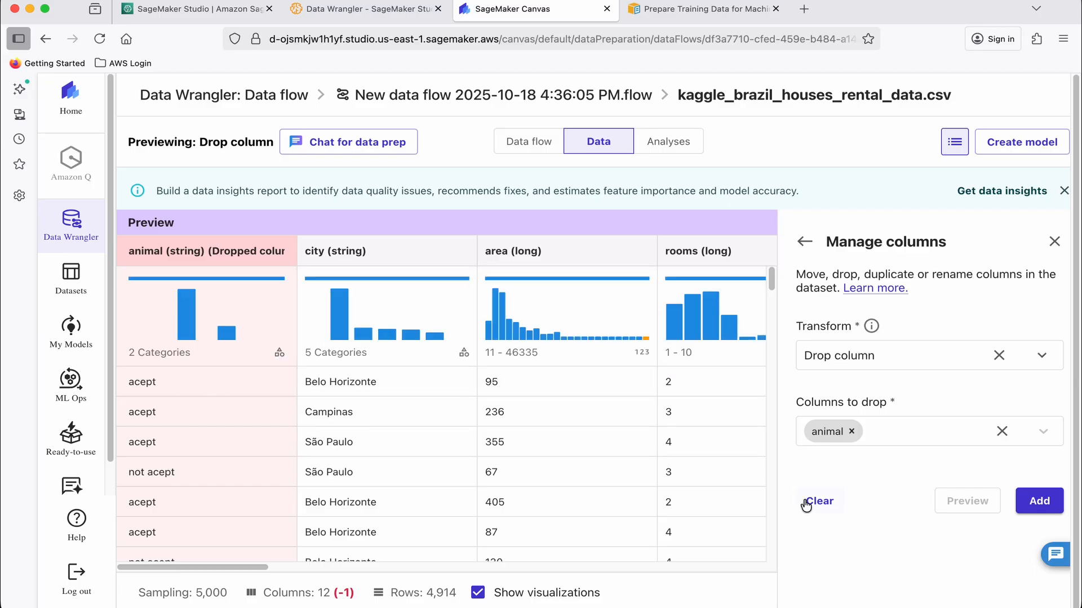
click(1040, 503)
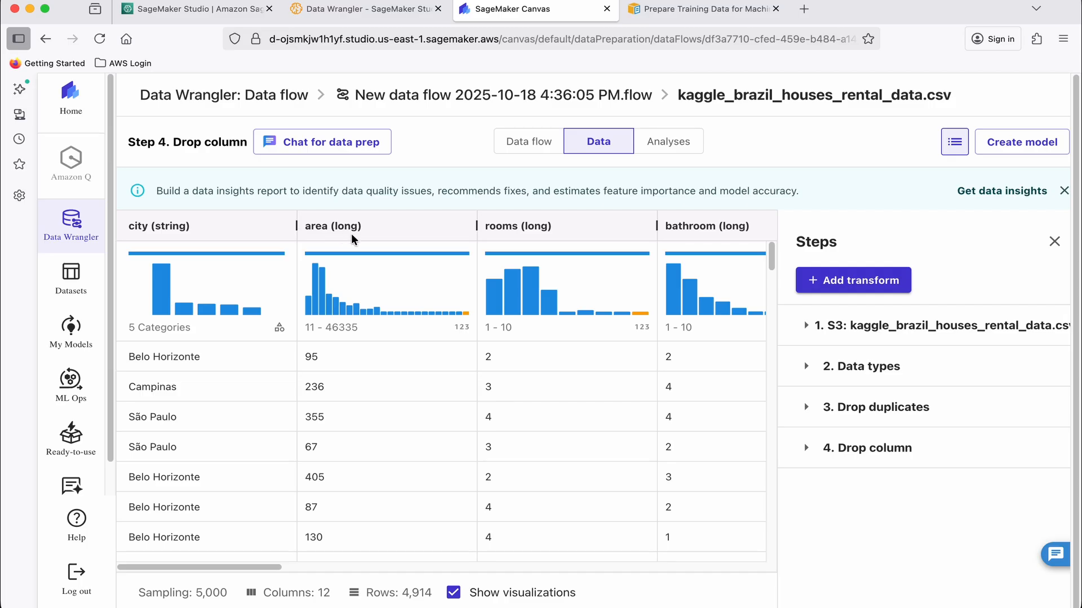
Step: Inspect the floor column's values in the data table and start a Parse column as type transform
drag(247, 571, 329, 514)
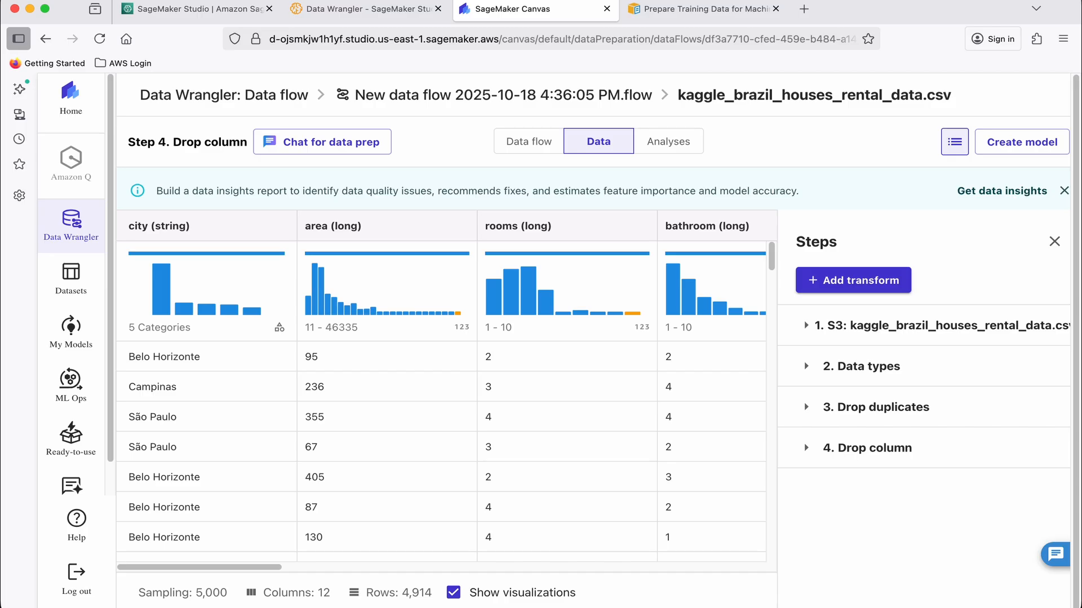
click(452, 569)
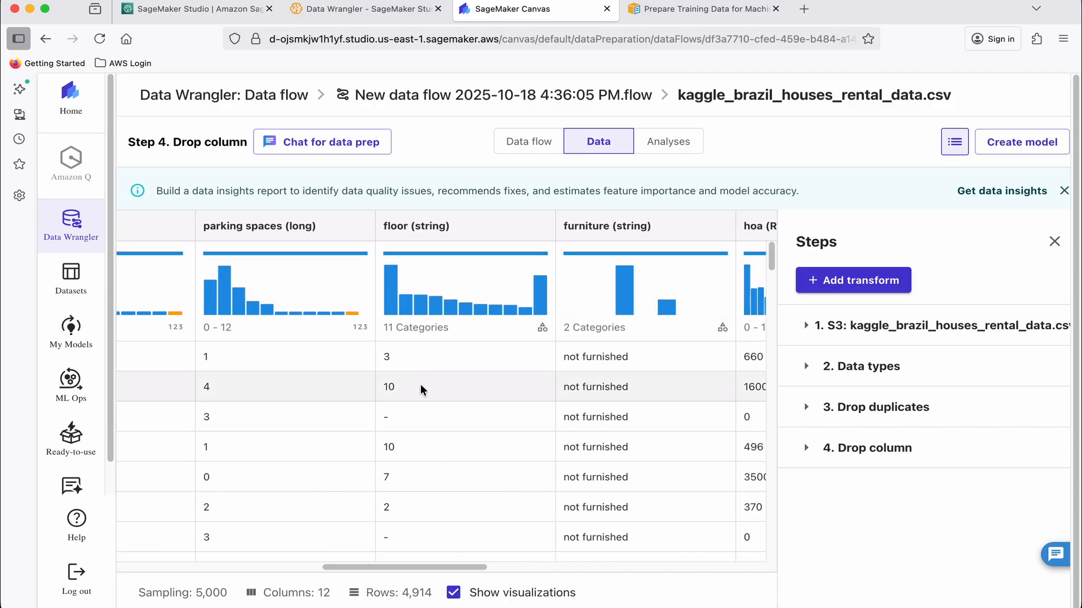
click(876, 295)
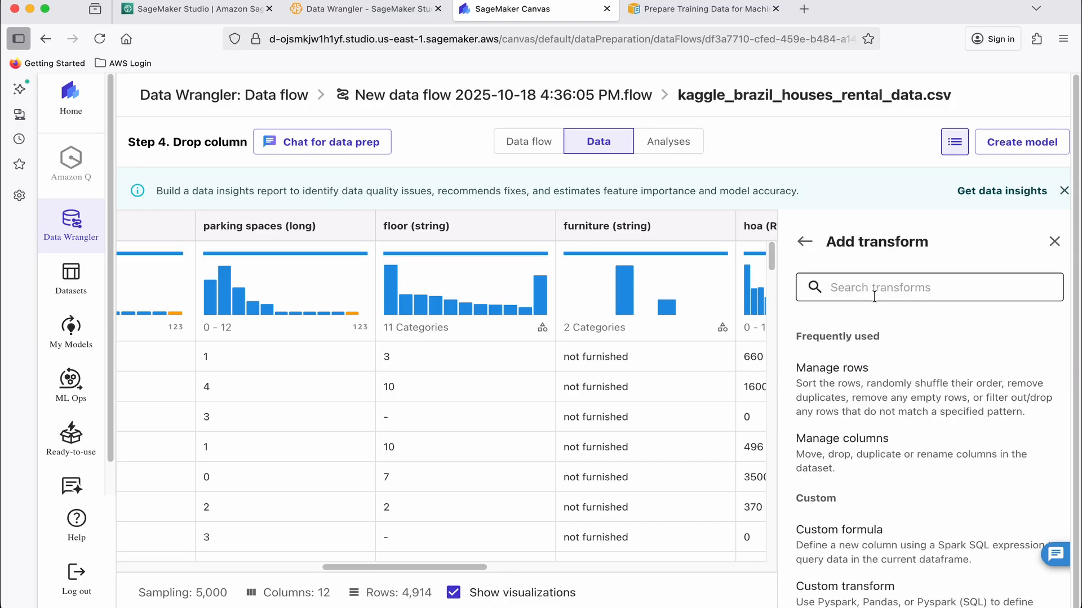
click(867, 299)
text(parse column)
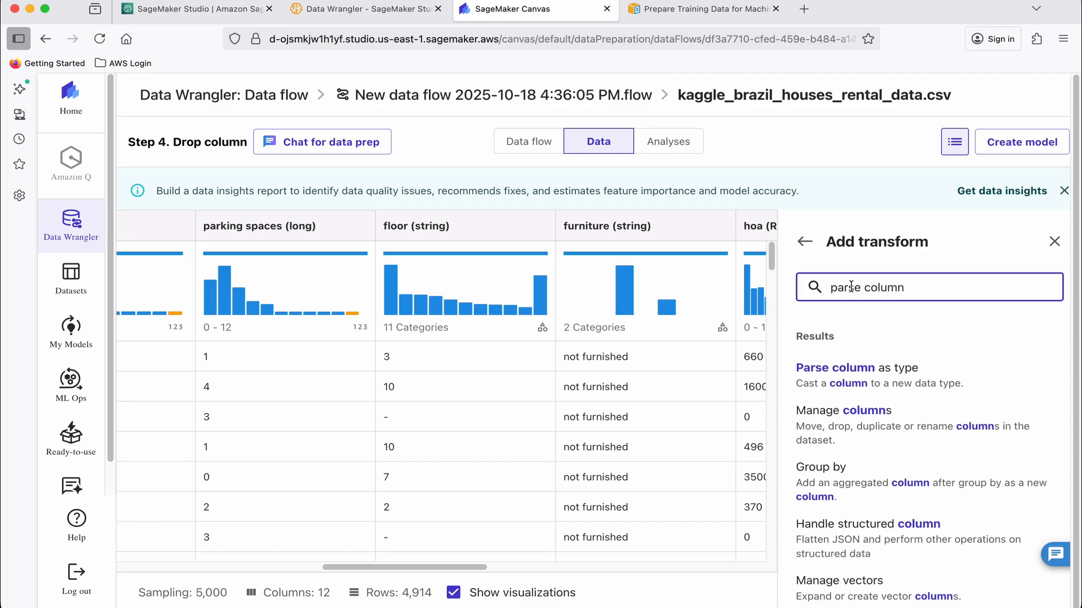
click(856, 388)
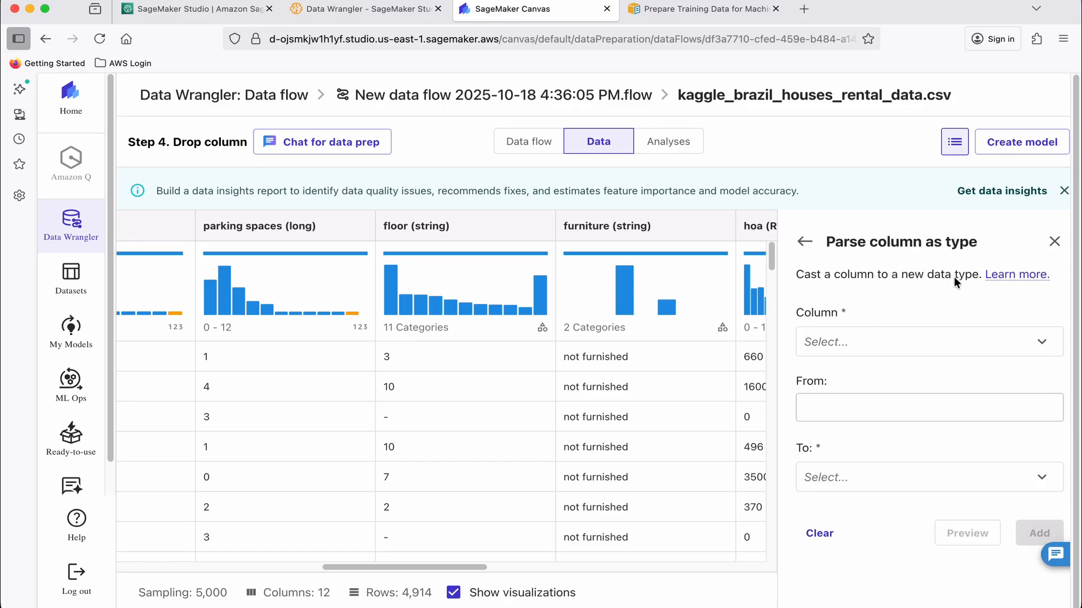
Step: Cast the floor column from String to Float, check it in the preview and add the transform
click(1044, 342)
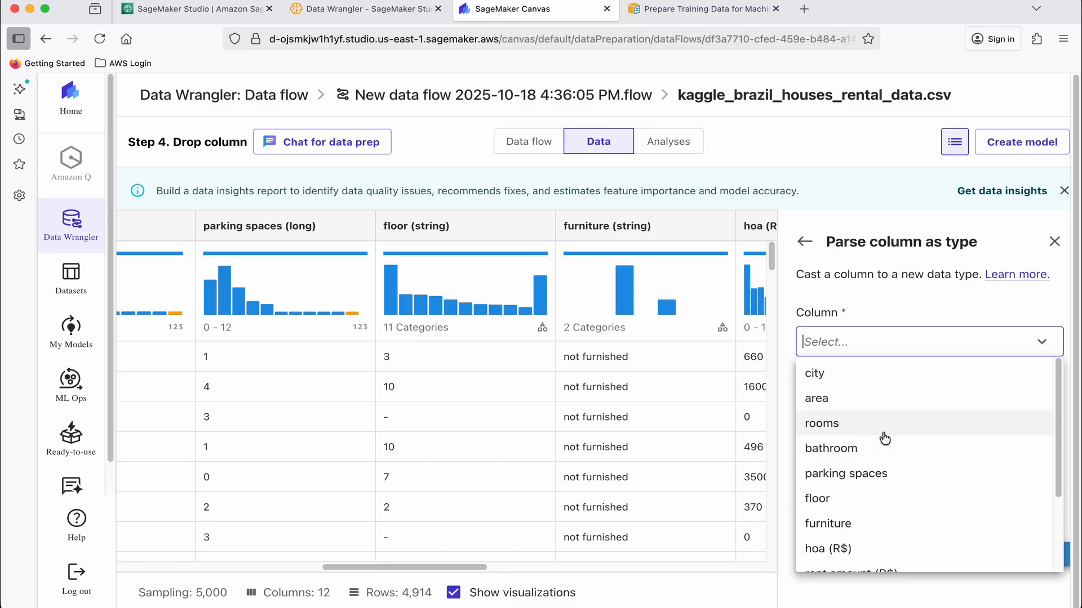
click(857, 498)
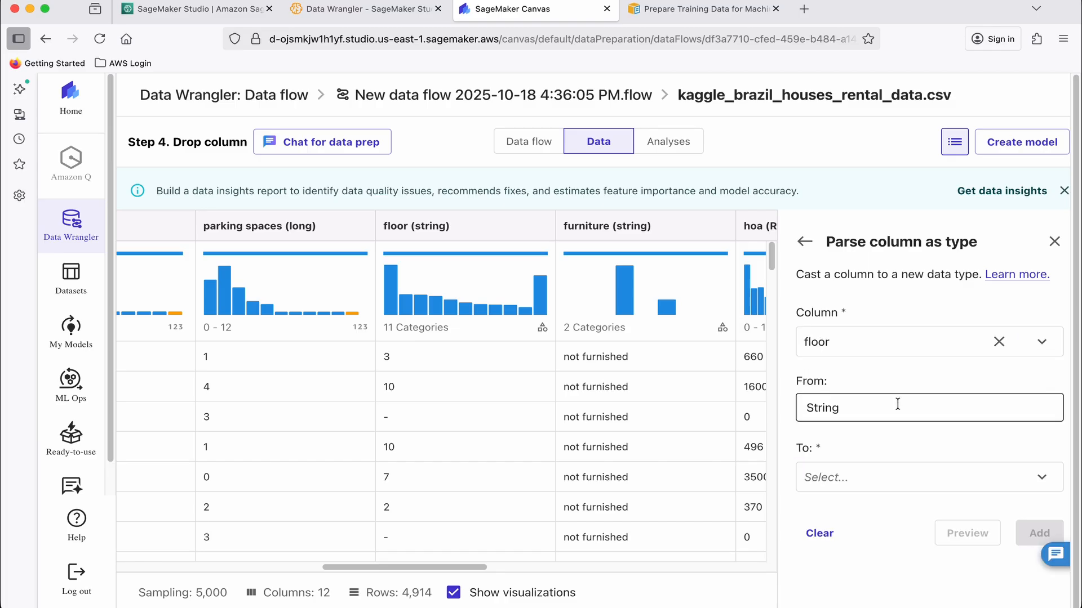
click(843, 478)
click(839, 535)
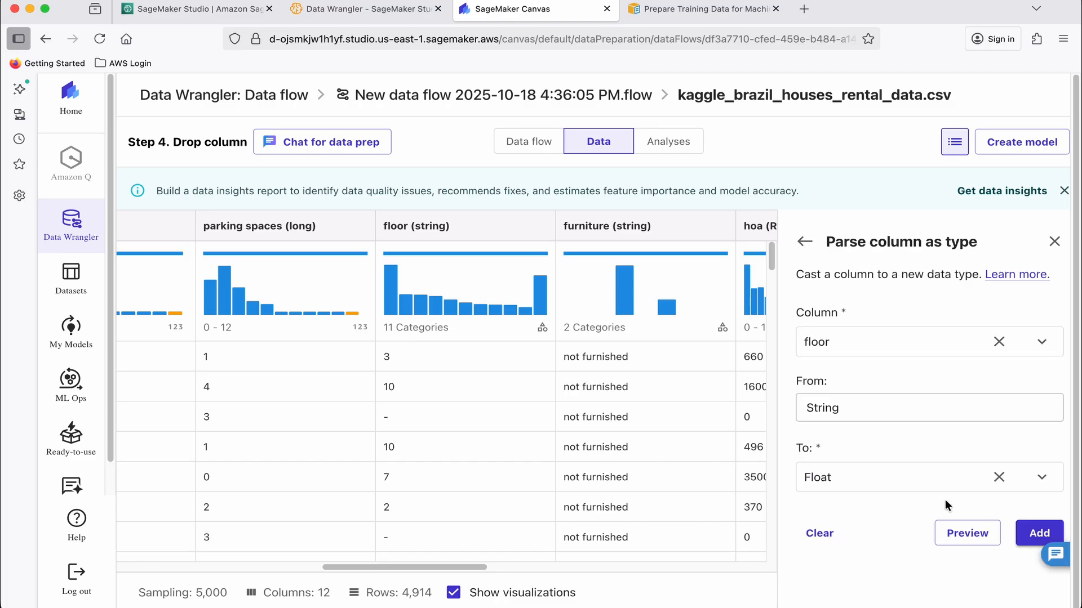
click(966, 532)
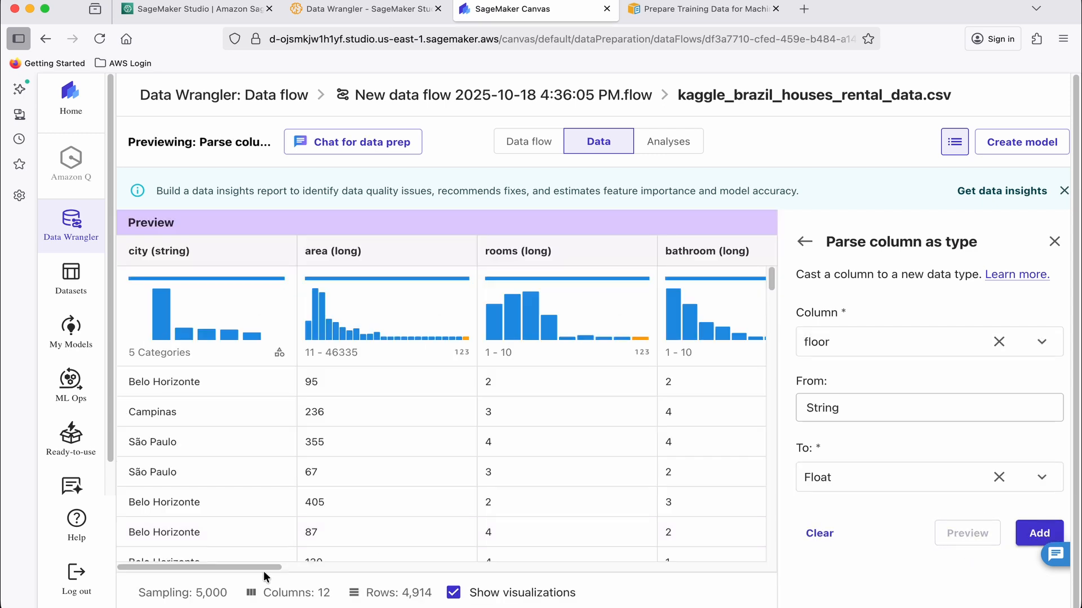
drag(261, 567, 449, 567)
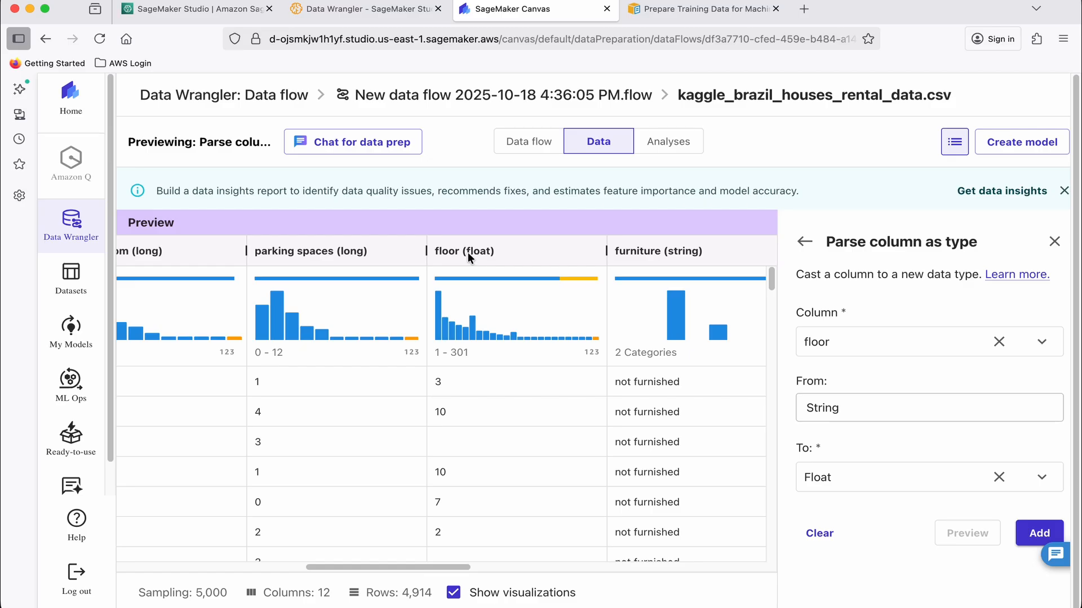
click(1040, 535)
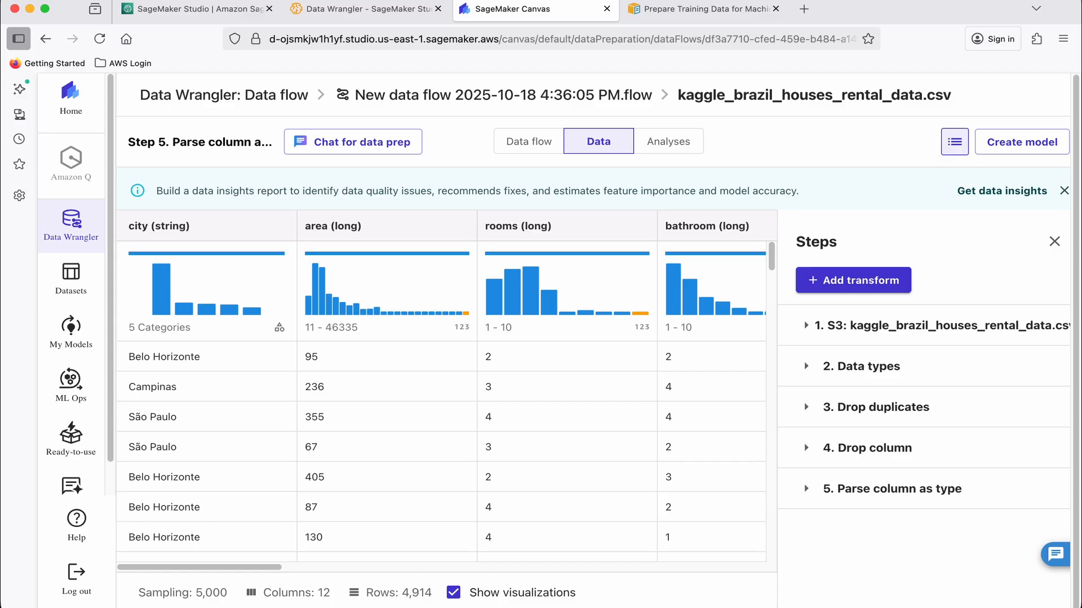
Step: Add a Manage columns transform set to Rename column with rent amount (R$) as the input column
drag(279, 569, 644, 576)
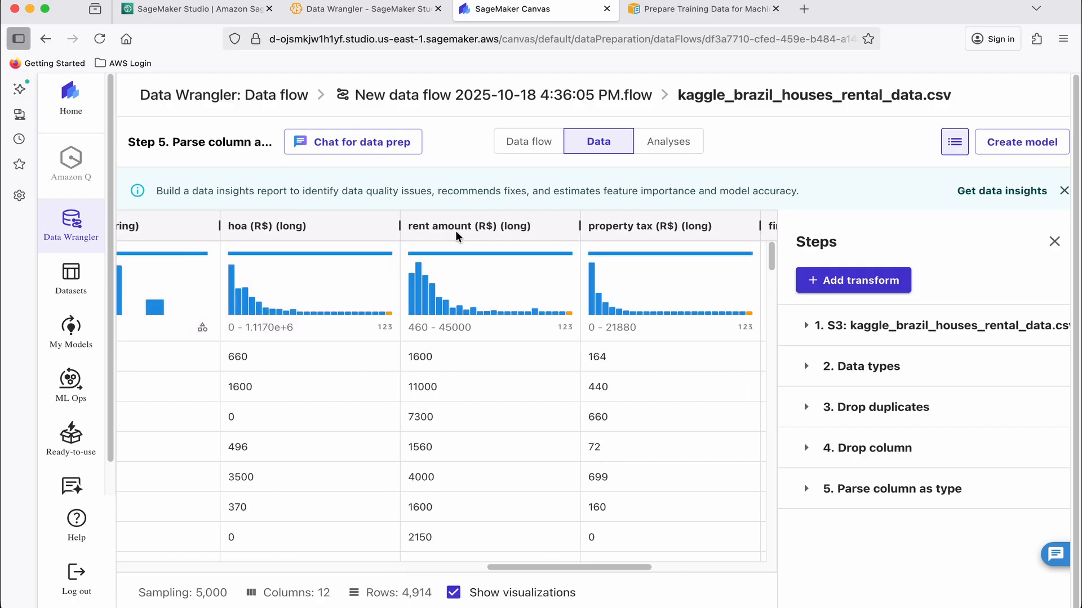
click(881, 282)
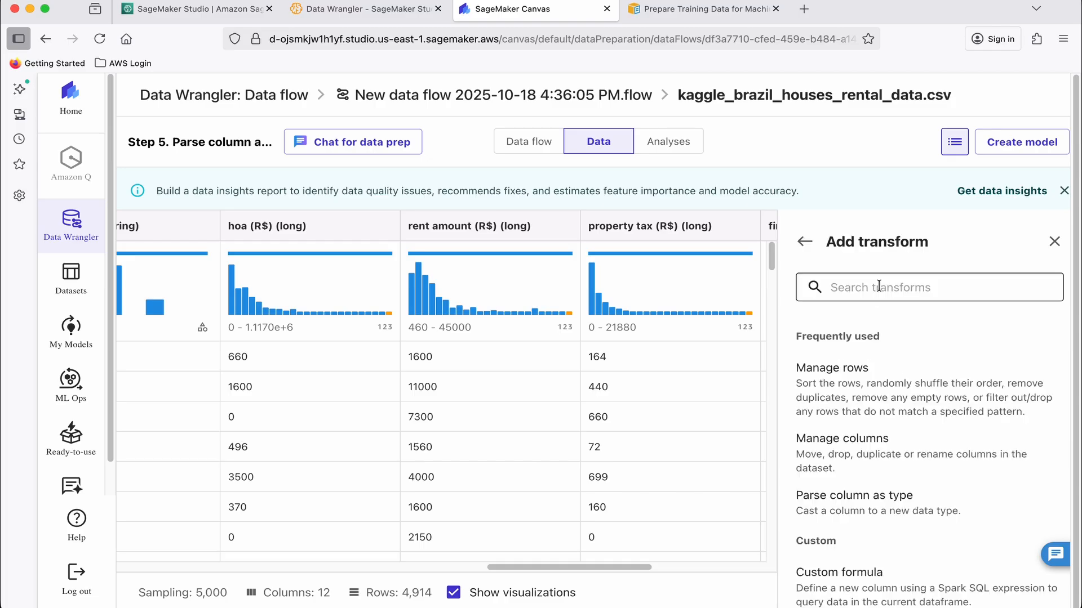
click(870, 285)
text(manag)
click(842, 438)
click(1040, 355)
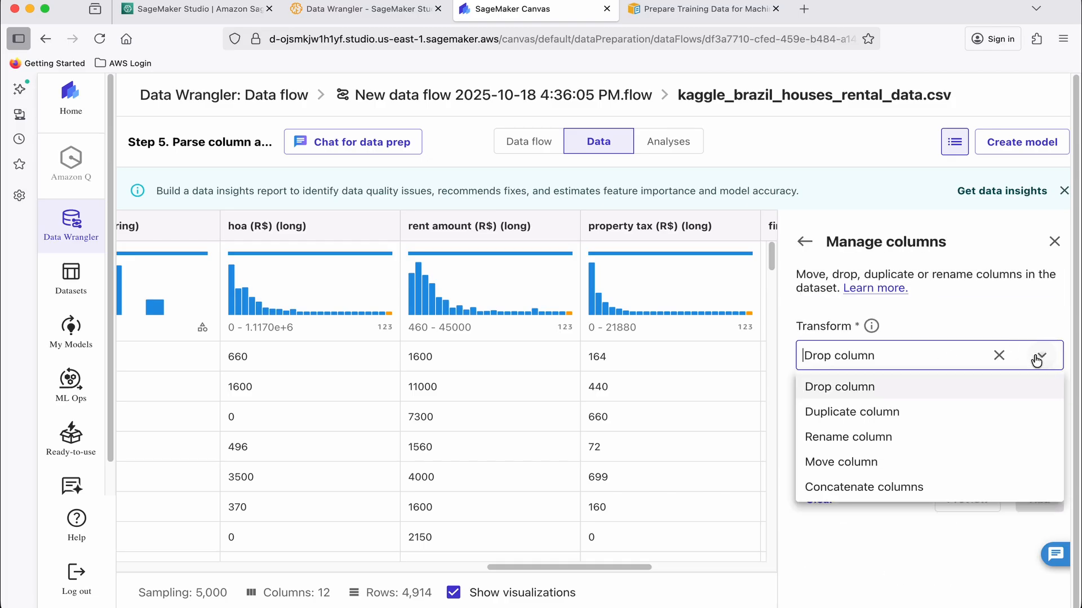
click(876, 442)
click(880, 429)
scroll(845, 479, down, 5)
Step: Set the column's new name to Rent, preview the rename and add the transform to the flow
click(852, 500)
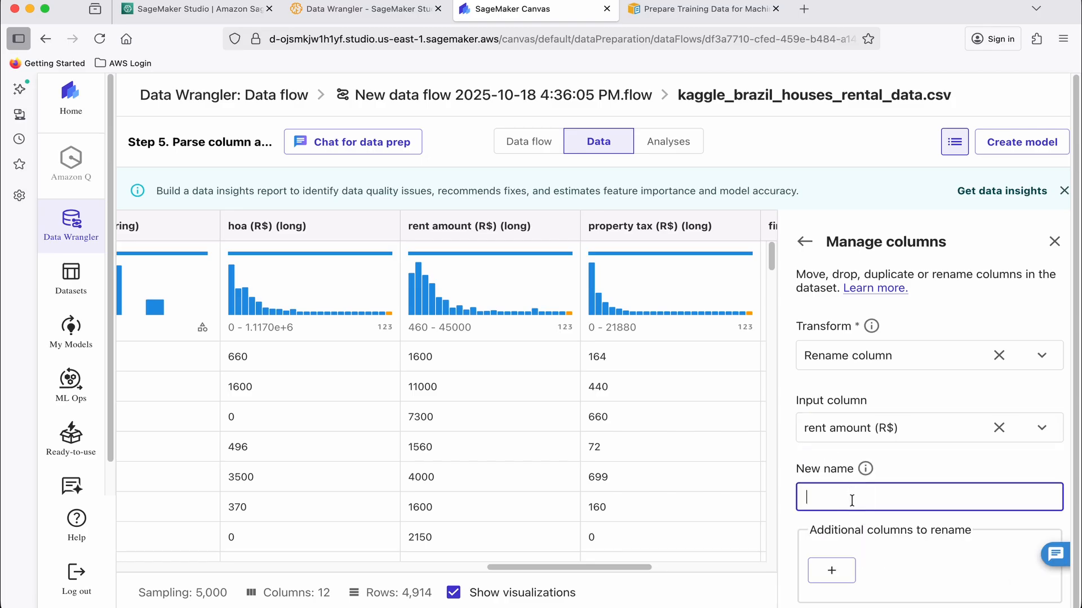
text(Rent)
scroll(902, 495, down, 2)
click(968, 589)
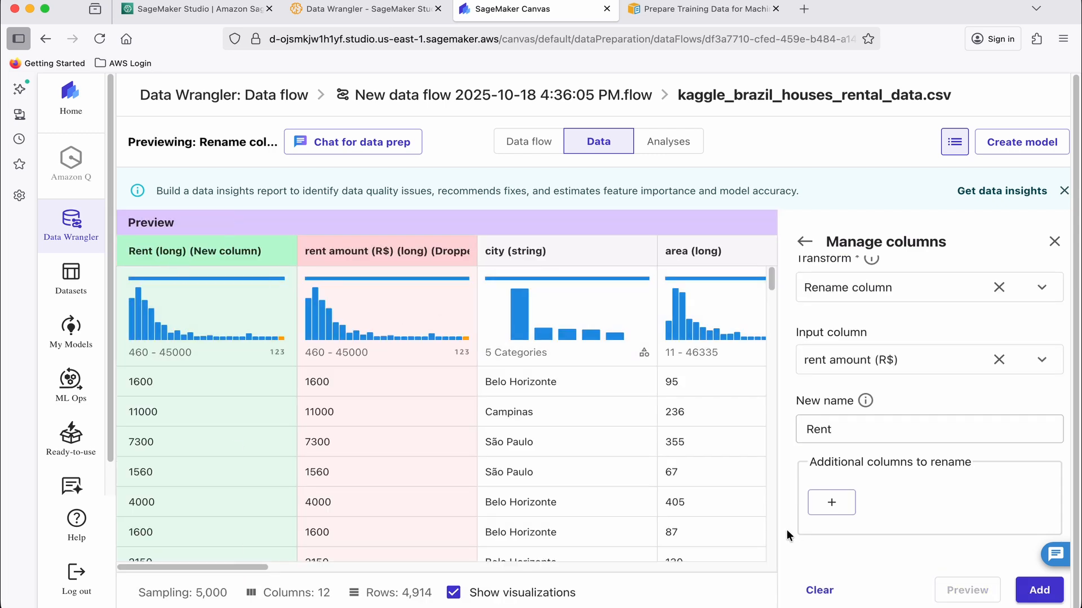
click(1039, 590)
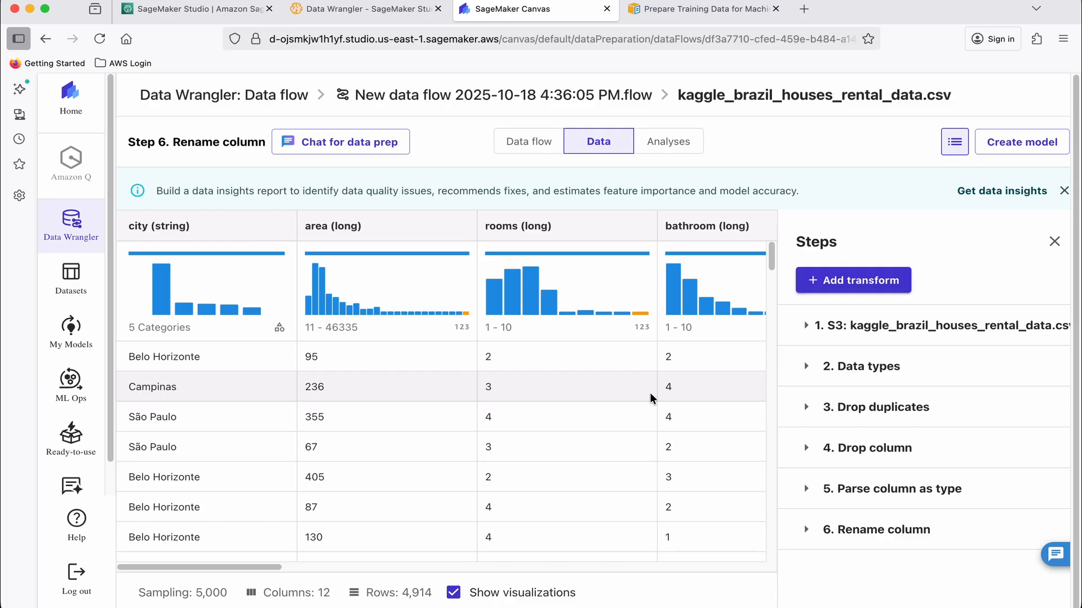
Step: Switch to the Data Wrangler page in SageMaker Studio and stop the running Canvas application
click(338, 8)
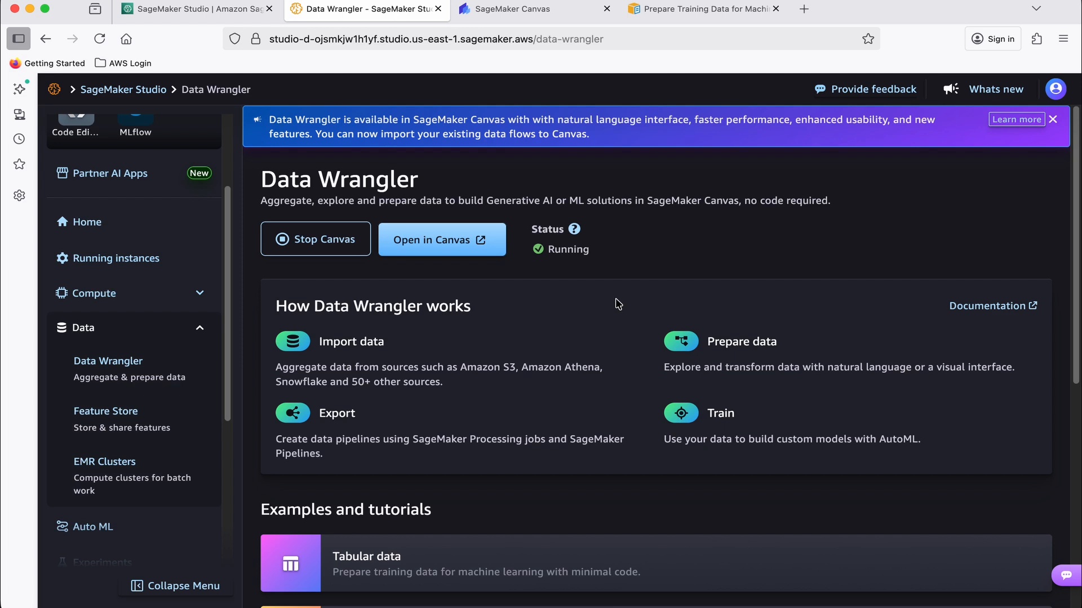
scroll(442, 265, down, 1)
scroll(362, 286, up, 1)
click(340, 246)
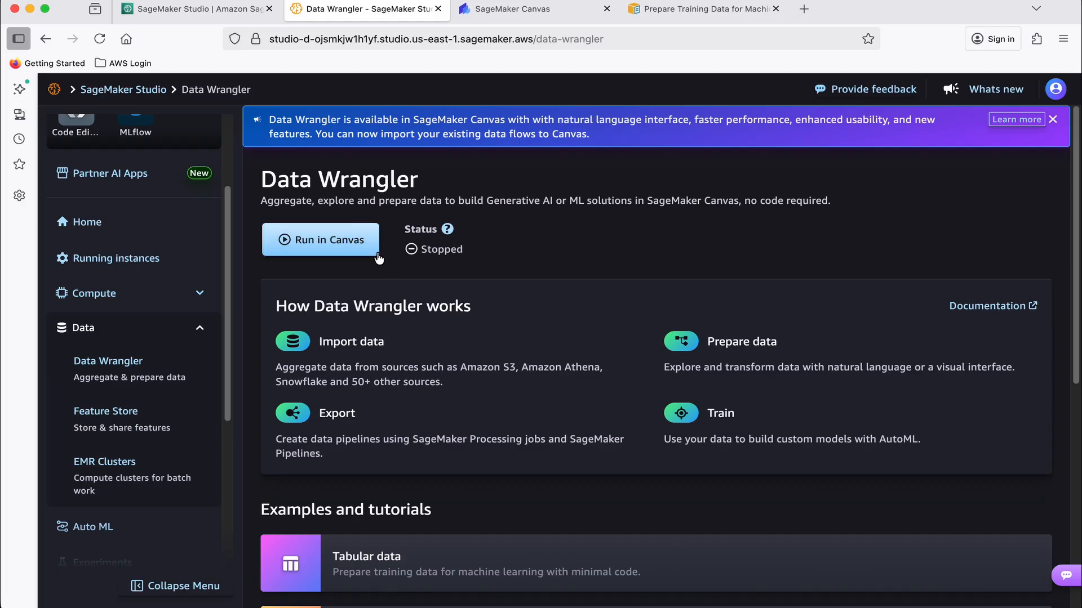
Step: Switch to the SageMaker AI console and open the details of the QuickSetupDomain-20251018T162631 domain
click(164, 3)
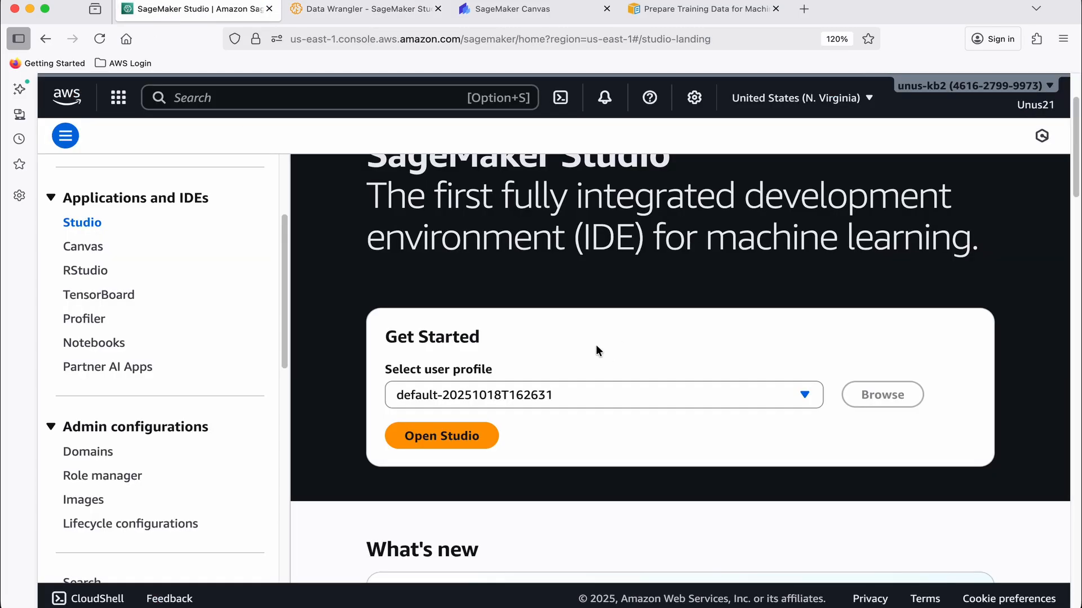
scroll(588, 345, down, 1)
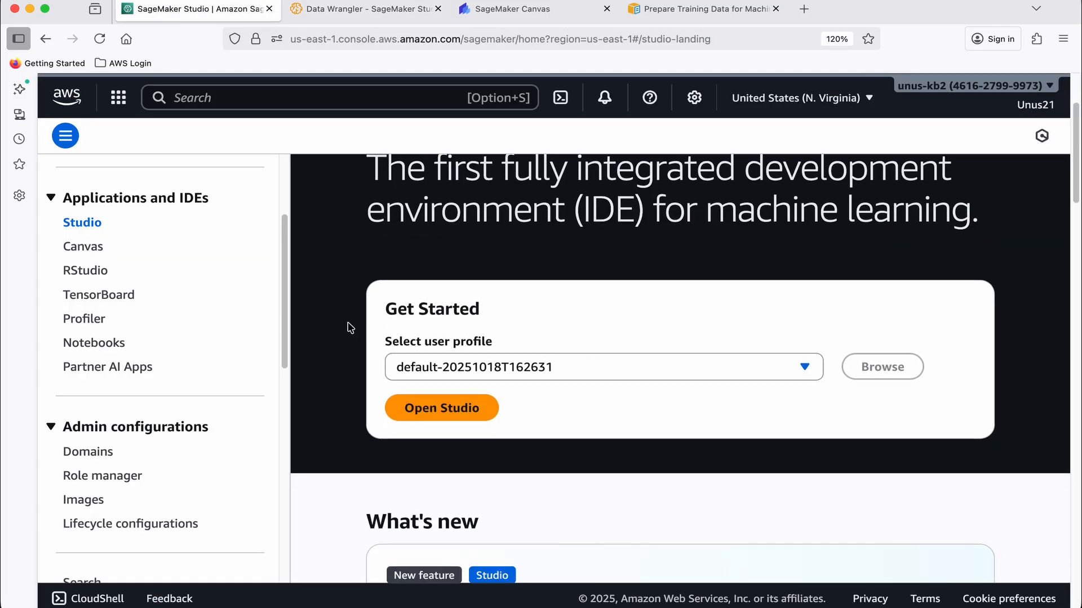
scroll(343, 326, down, 3)
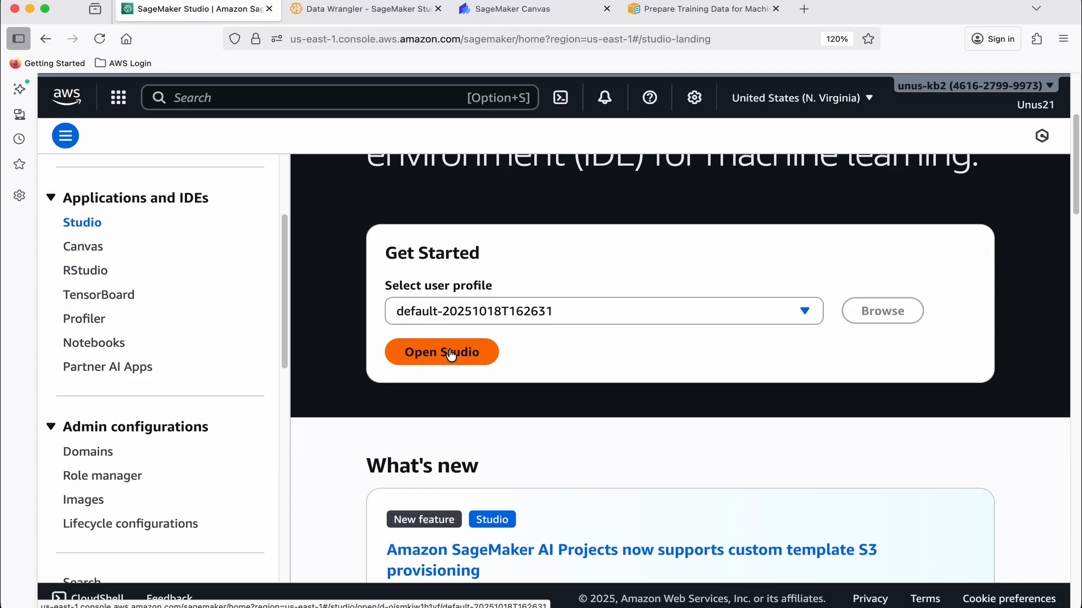
click(105, 454)
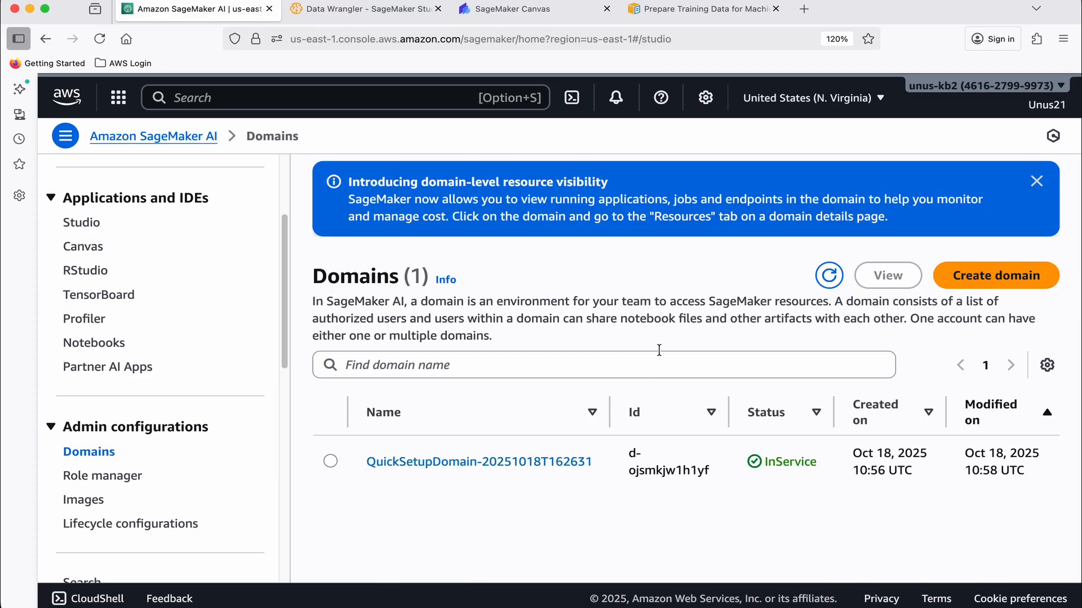
click(437, 471)
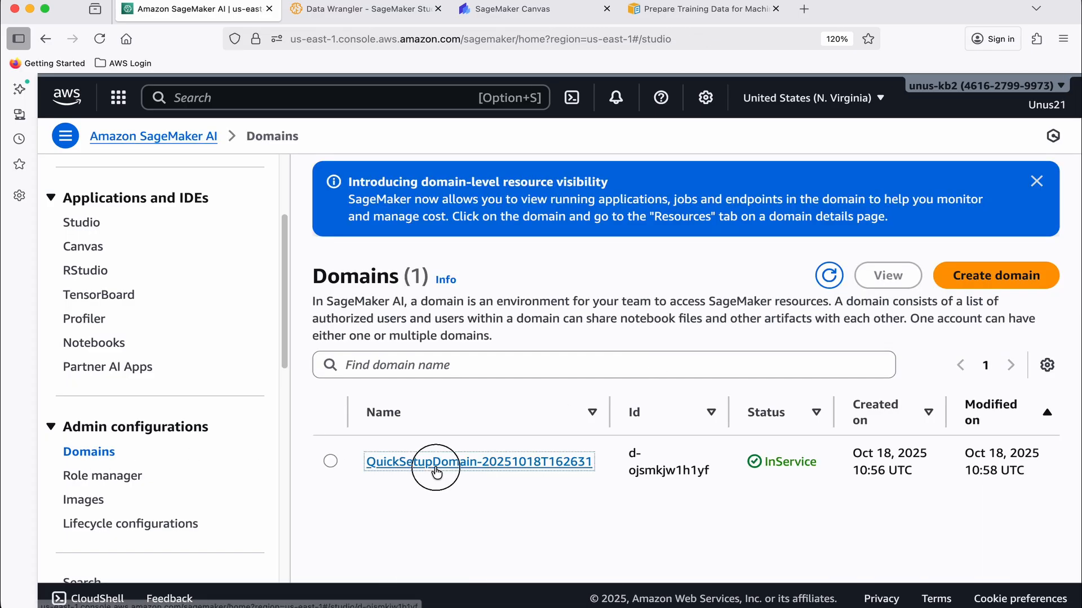
Step: Check the domain's deletion requirements and open its user profile default-20251018T162631
scroll(592, 377, down, 15)
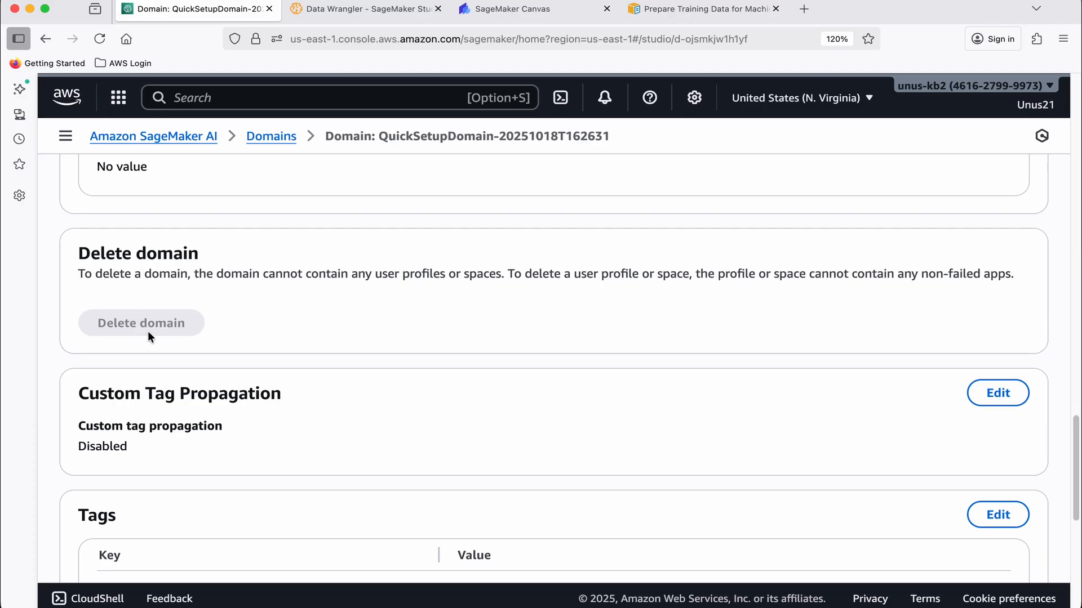
scroll(201, 306, up, 10)
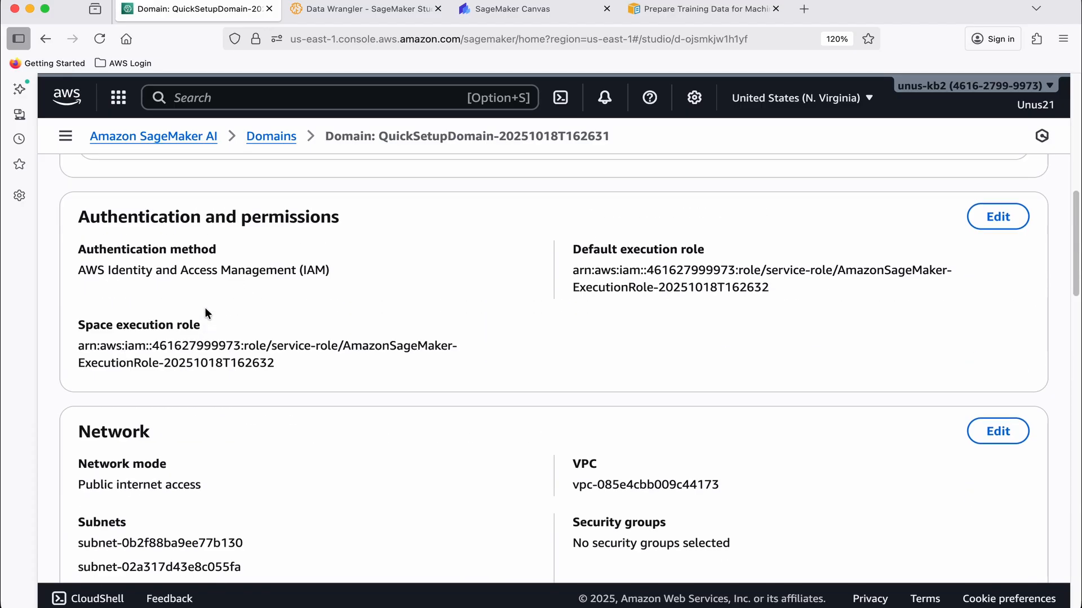
scroll(205, 307, up, 10)
click(277, 276)
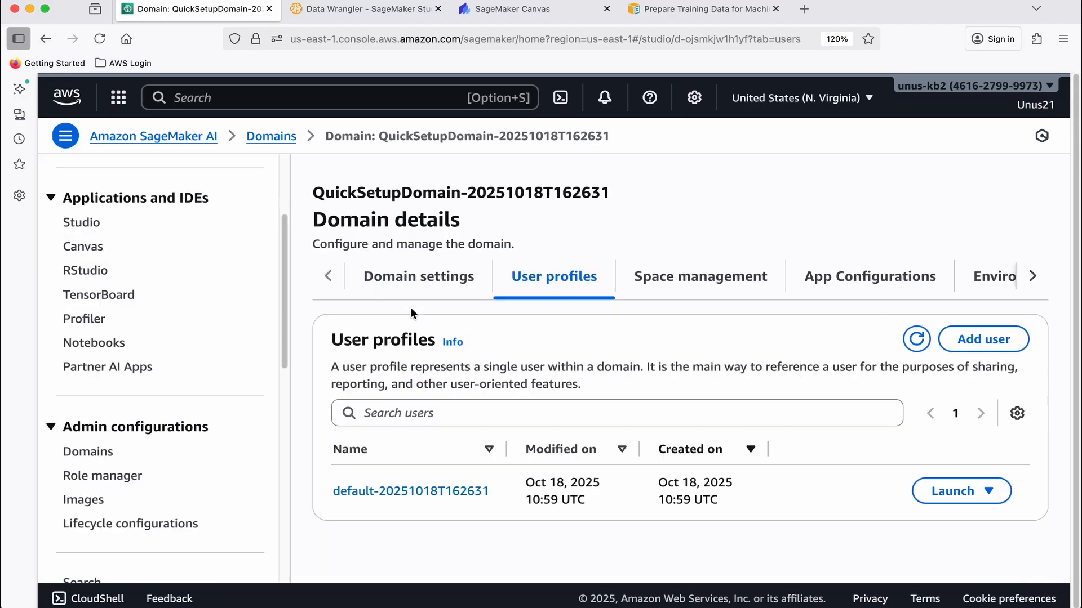
click(414, 489)
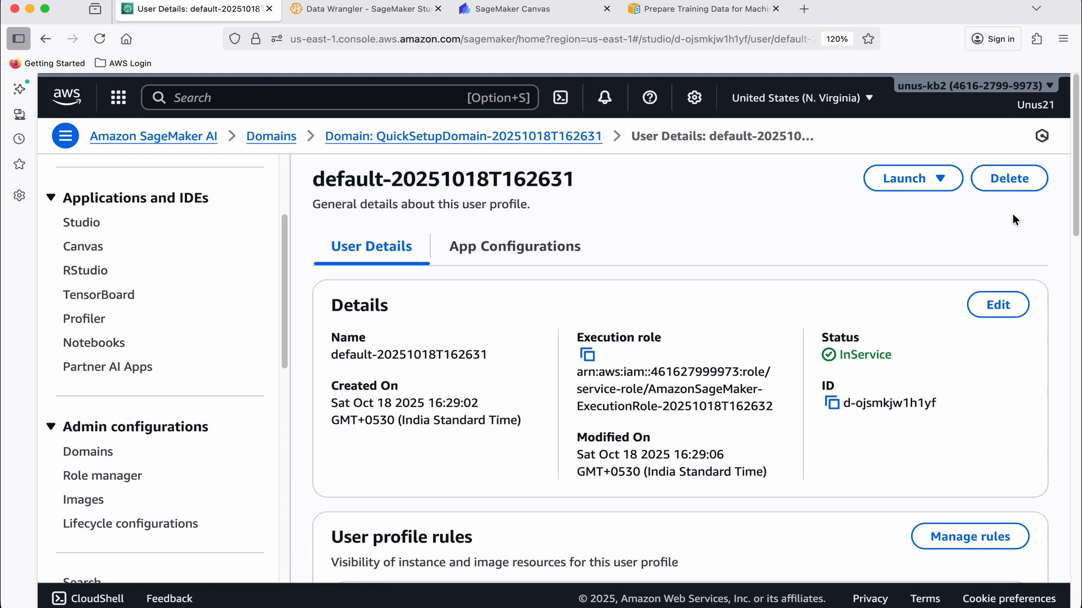
Step: Delete the default-20251018T162631 user profile, entering "delete" as the confirmation text
click(1009, 179)
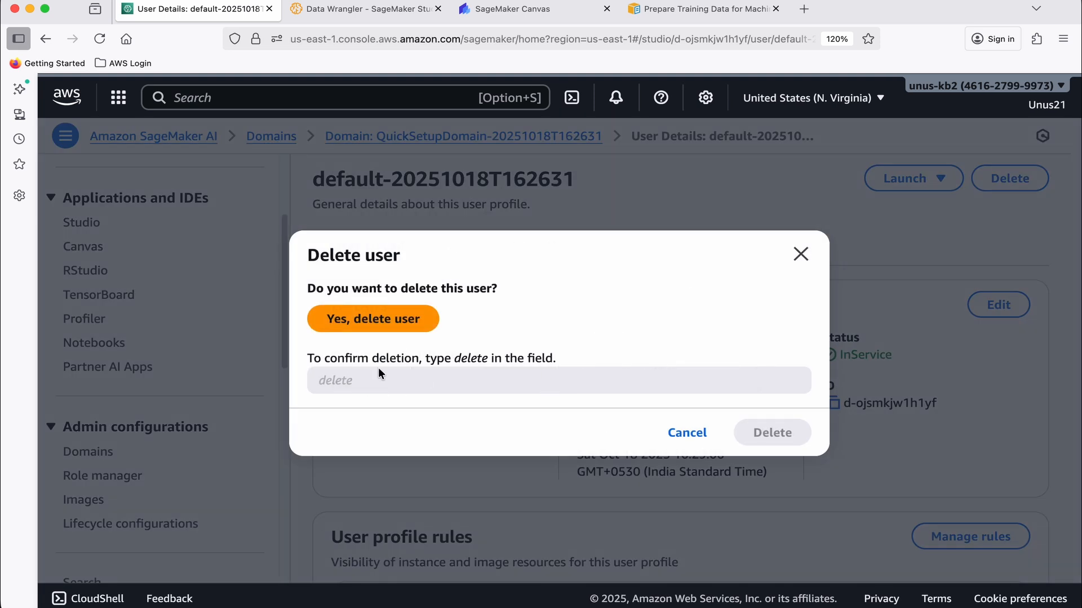
click(361, 381)
text(de)
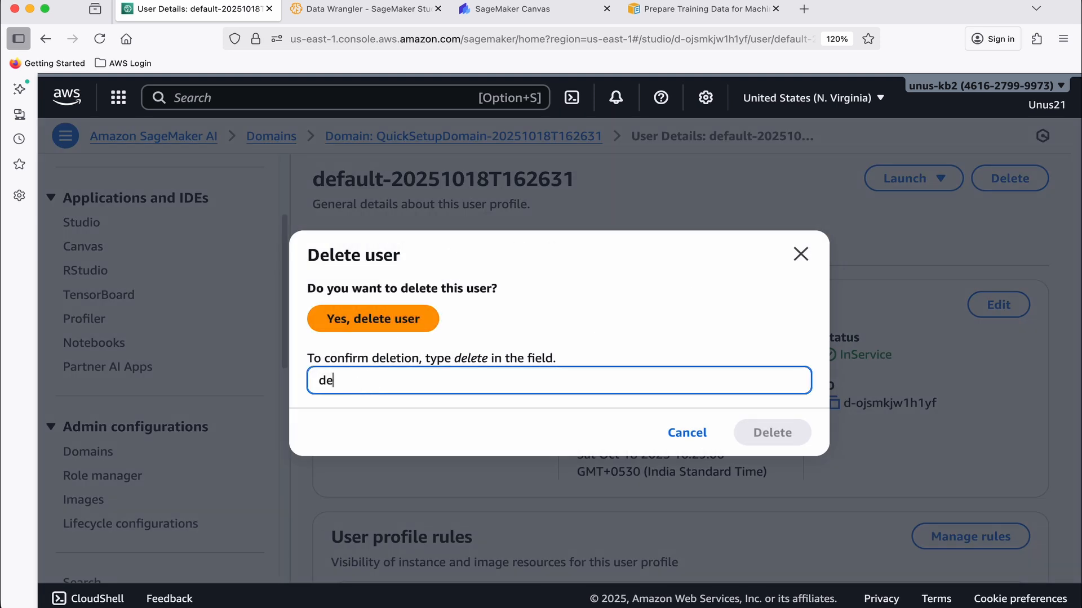
text(lete)
click(732, 434)
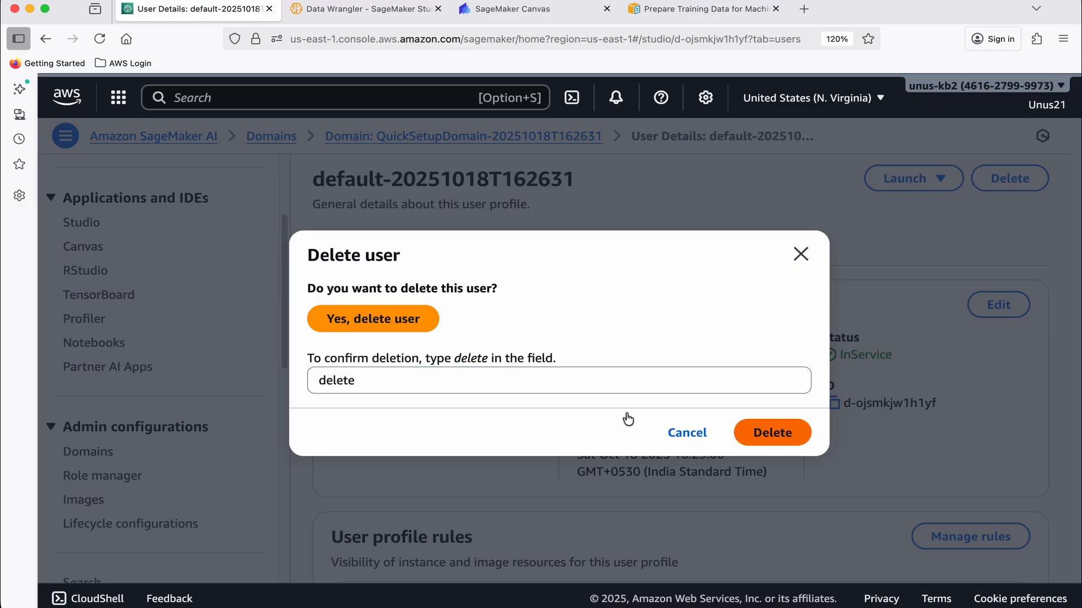